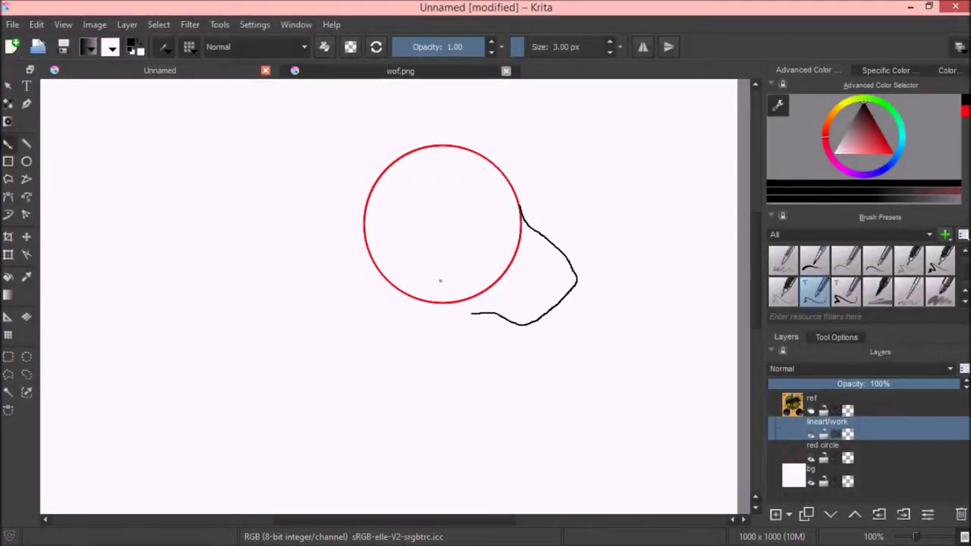
# - Draw the wolf's nose at the tip of the muzzle and save the drawing as worf.kra
pyautogui.hotkey('ctrl', '+')
pyautogui.hotkey('ctrl', 's')
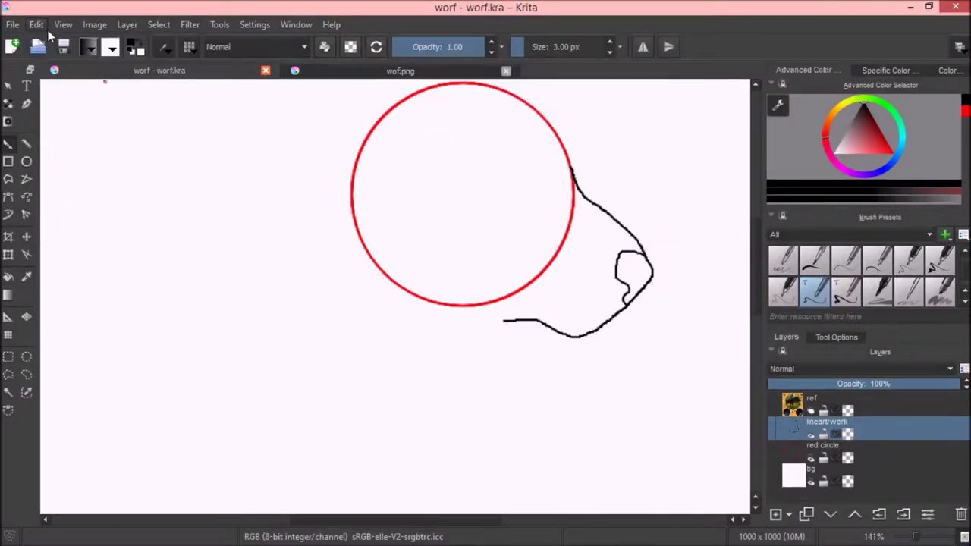
pyautogui.scroll(2, 531, 289)
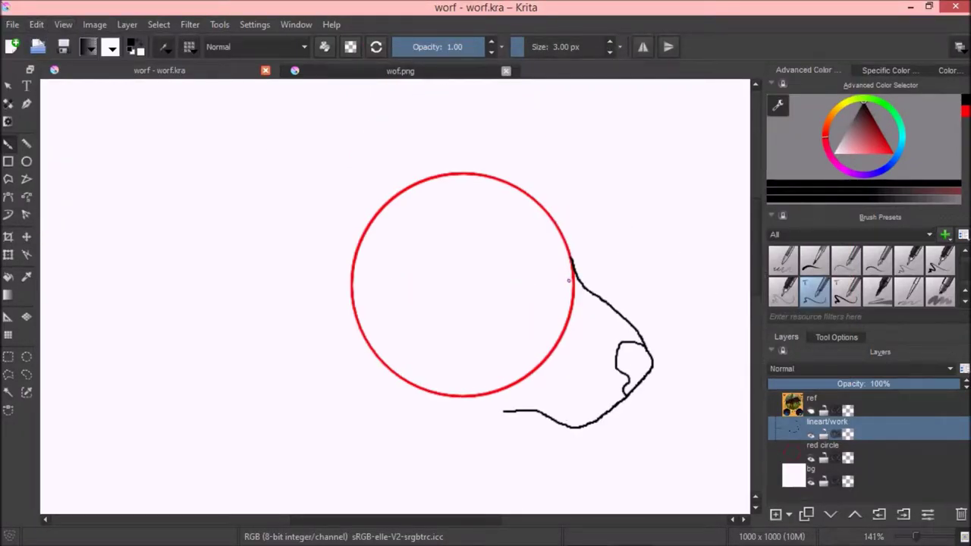
# - Try to draw an eye inside the red circle near the muzzle and rotate it with the Transform tool
pyautogui.hotkey('ctrl', 'z')
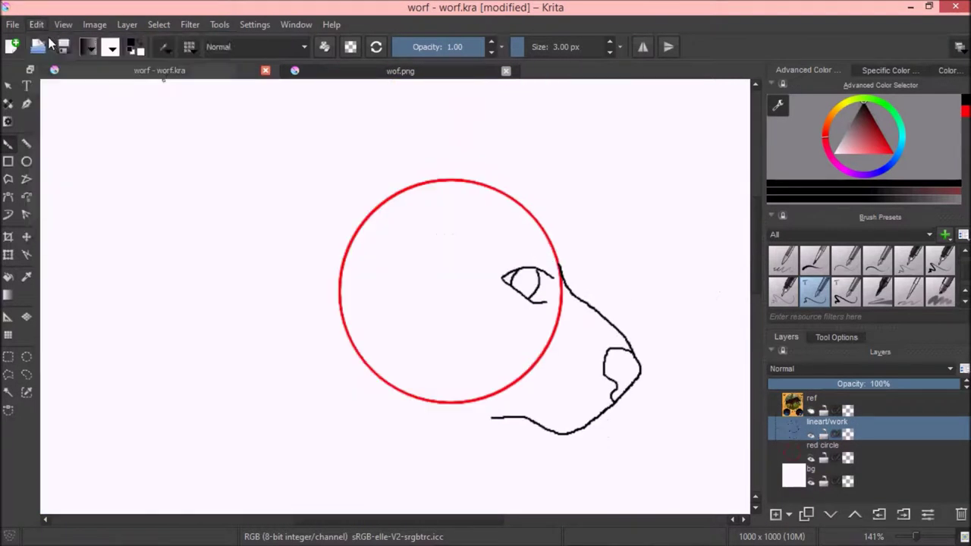
pyautogui.click(44, 26)
pyautogui.press('Escape')
pyautogui.hotkey('ctrl', 't')
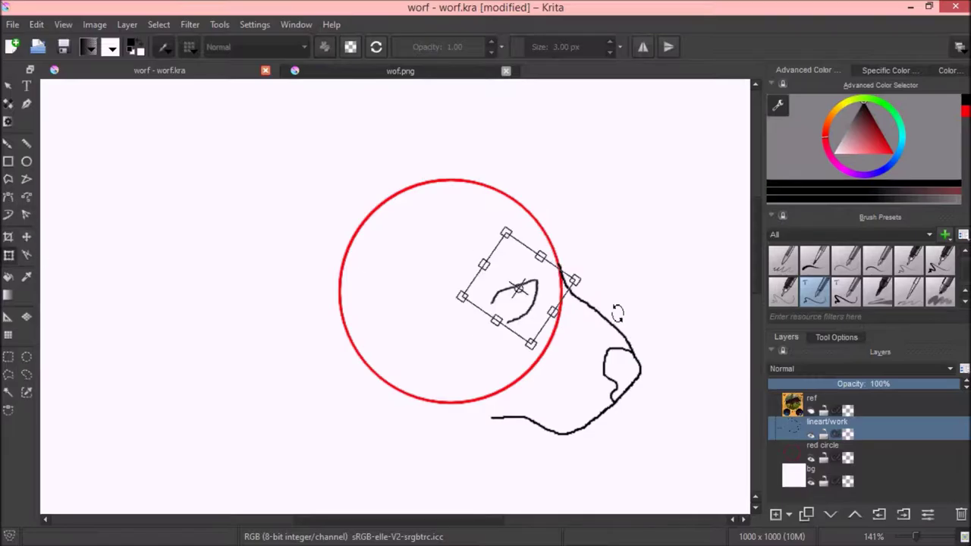
pyautogui.click(159, 24)
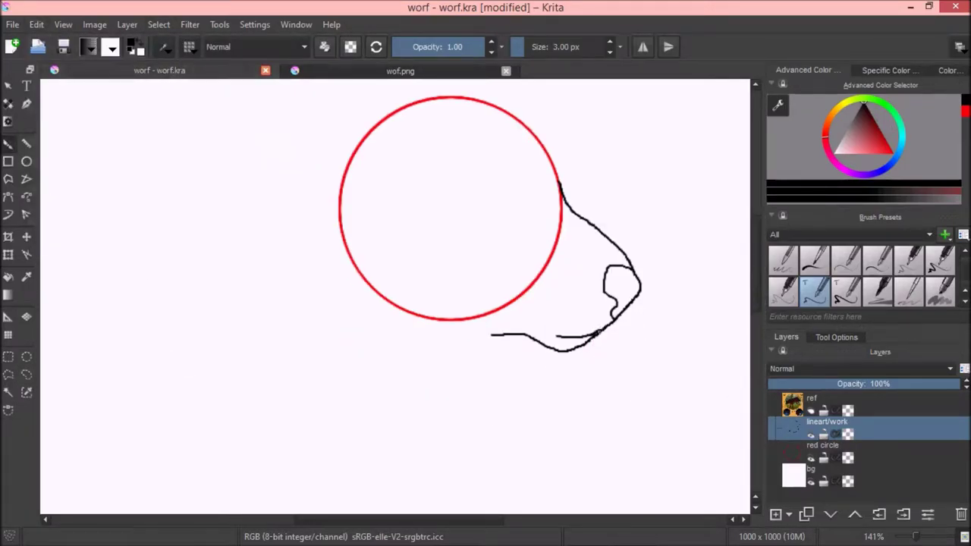
# - Draw the pointed ear with jagged inner fur at the upper edge of the red circle, and hide the red circle layer
pyautogui.scroll(-1, 758, 265)
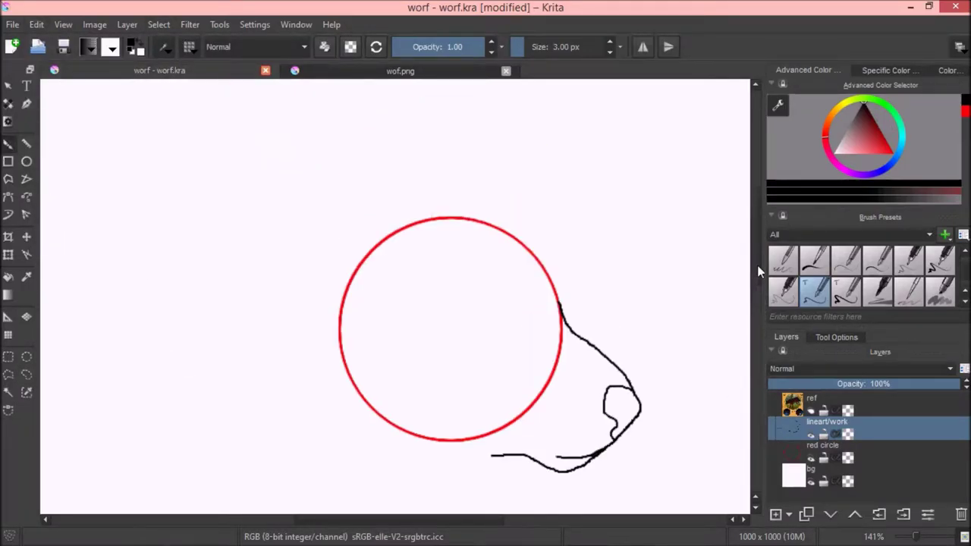
pyautogui.scroll(5, 495, 199)
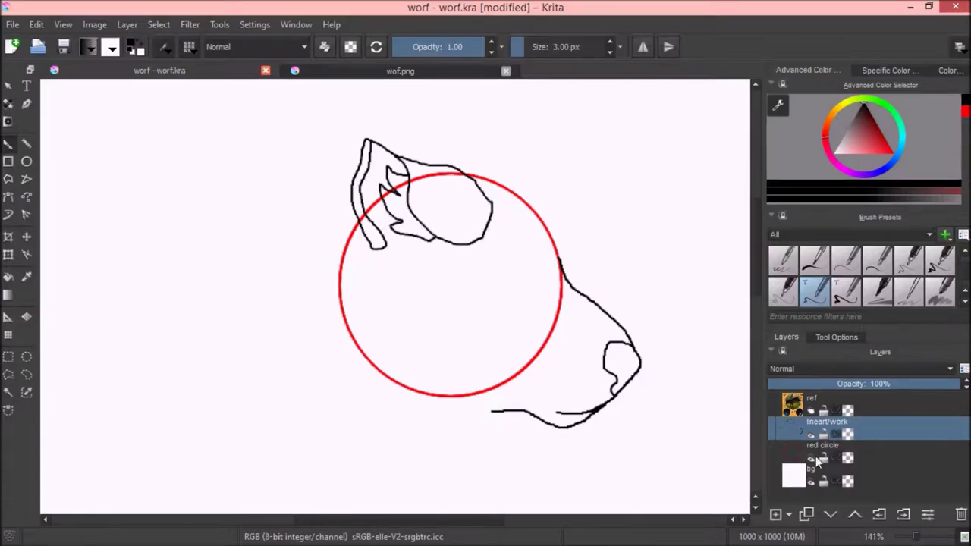
pyautogui.hotkey('ctrl', 'z')
pyautogui.click(35, 25)
pyautogui.press('Escape')
pyautogui.scroll(-3, 394, 296)
pyautogui.moveTo(265, 356); pyautogui.dragTo(345, 220)
pyautogui.moveTo(916, 536); pyautogui.dragTo(915, 539)
pyautogui.hotkey('ctrl', 'z')
pyautogui.hotkey('ctrl', 'z')
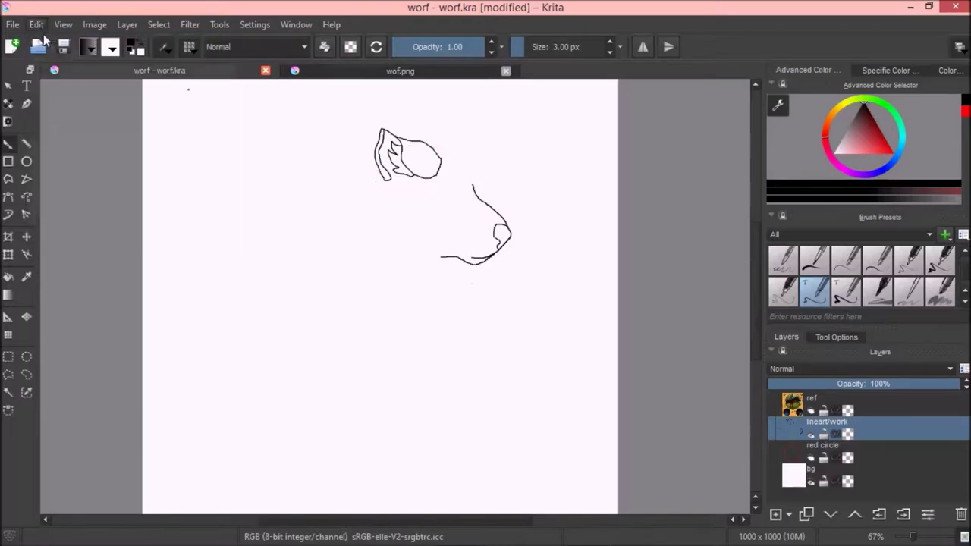
# - Lasso the ear, rotate it slightly clockwise with the Transform tool, and save the drawing
pyautogui.press('-')
pyautogui.press('1')
pyautogui.press('j')
pyautogui.moveTo(353, 143); pyautogui.dragTo(466, 258)
pyautogui.hotkey('ctrl', 't')
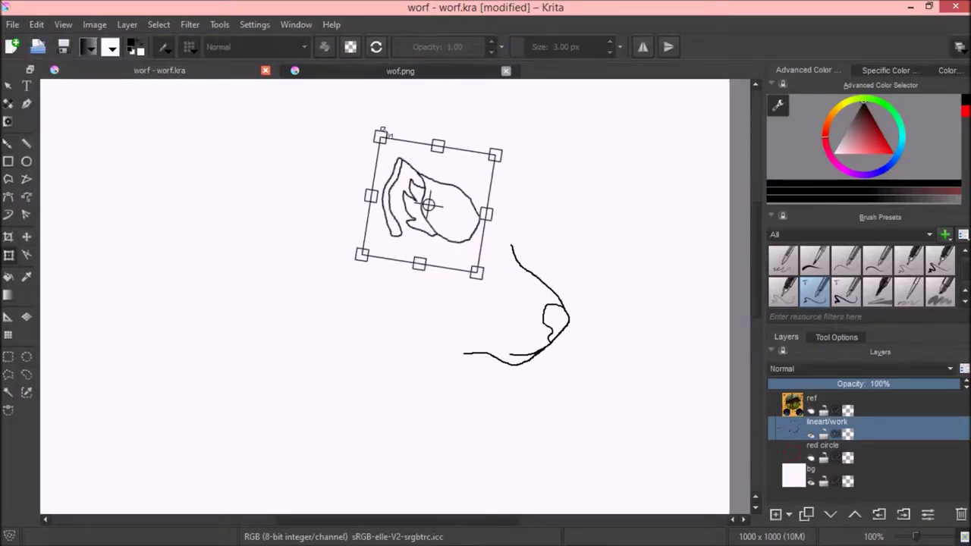
pyautogui.moveTo(461, 189)
pyautogui.mouseDown()
pyautogui.moveTo(558, 291)
pyautogui.moveTo(458, 210)
pyautogui.mouseUp()
pyautogui.hotkey('ctrl', 's')
# - Select the whole ear, delete it from the lineart layer, clear the selection and return to the brush
pyautogui.moveTo(387, 272)
pyautogui.mouseDown()
pyautogui.moveTo(488, 161)
pyautogui.moveTo(459, 138)
pyautogui.mouseUp()
pyautogui.press('Delete')
pyautogui.click(159, 25)
pyautogui.click(180, 62)
pyautogui.press('b')
pyautogui.scroll(-3, 516, 303)
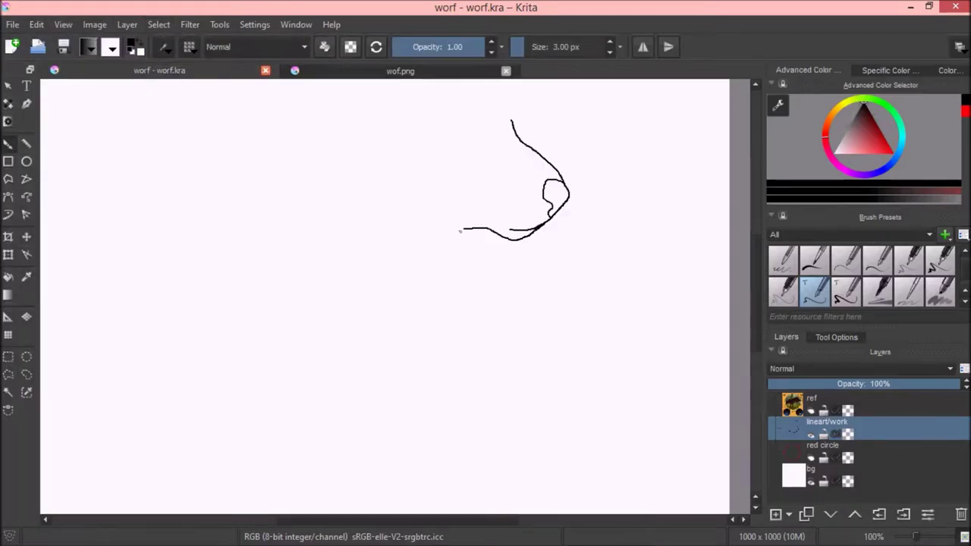
# - Draw the jagged chest fur outline and the curved neck and back line running down from the jaw
pyautogui.scroll(2, 461, 350)
pyautogui.moveTo(322, 269); pyautogui.dragTo(271, 347)
pyautogui.moveTo(463, 290); pyautogui.dragTo(562, 399)
pyautogui.scroll(-3, 390, 289)
pyautogui.press('-')
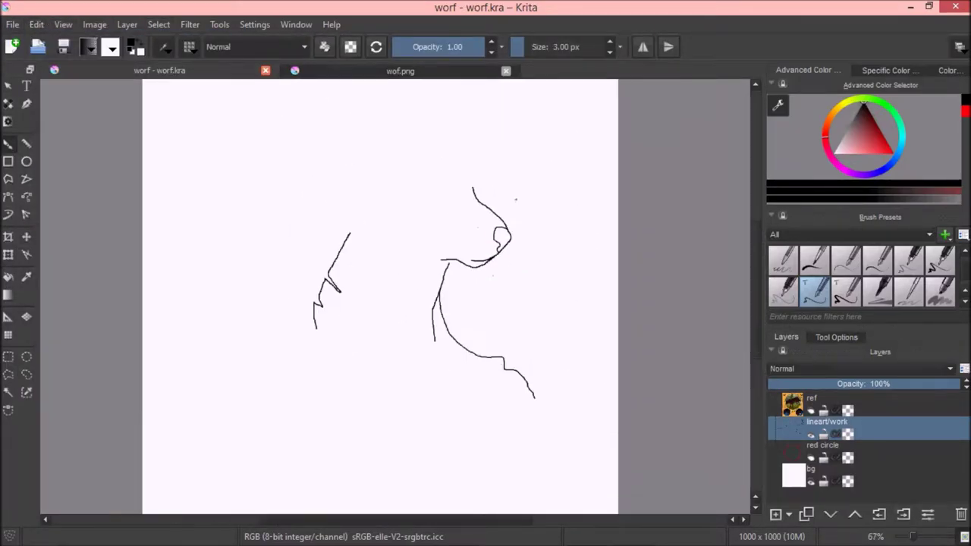
# - Draw jagged fur tufts at the back of the head and rework the cheek fur using the brush and eraser
pyautogui.hotkey('ctrl', 'z')
pyautogui.moveTo(372, 181); pyautogui.dragTo(351, 225)
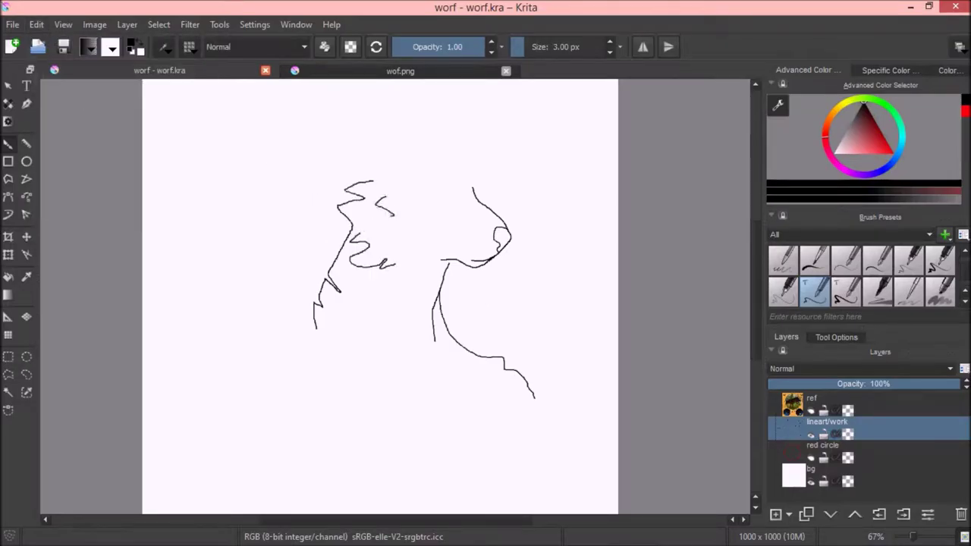
pyautogui.press('+')
pyautogui.press('e')
pyautogui.moveTo(385, 227); pyautogui.dragTo(292, 228)
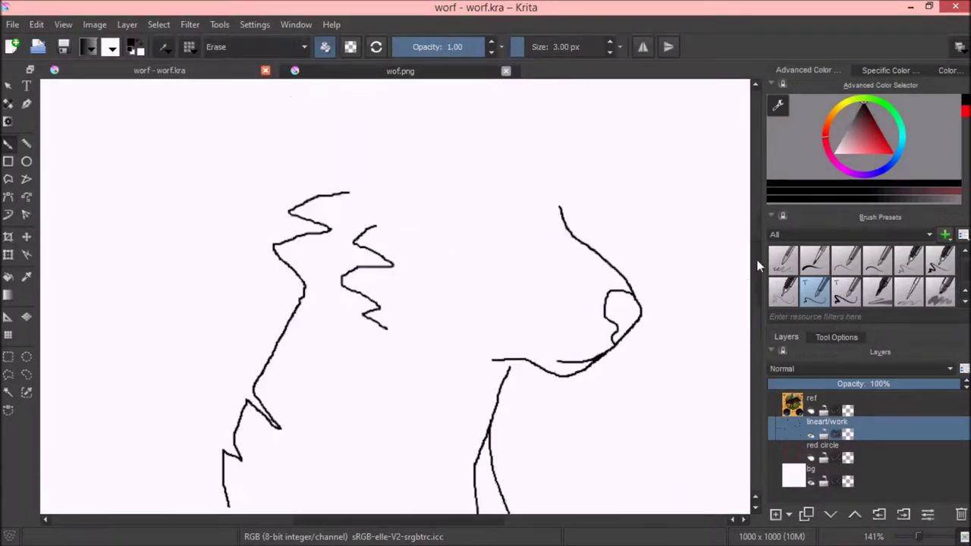
pyautogui.press('-')
pyautogui.moveTo(470, 316); pyautogui.dragTo(446, 274)
pyautogui.press('+')
pyautogui.scroll(3, 351, 256)
pyautogui.press('e')
# - Resize the canvas to a height of 1500 px to make room for the legs
pyautogui.click(94, 24)
pyautogui.click(118, 221)
pyautogui.doubleClick(444, 192)
pyautogui.write('1500')
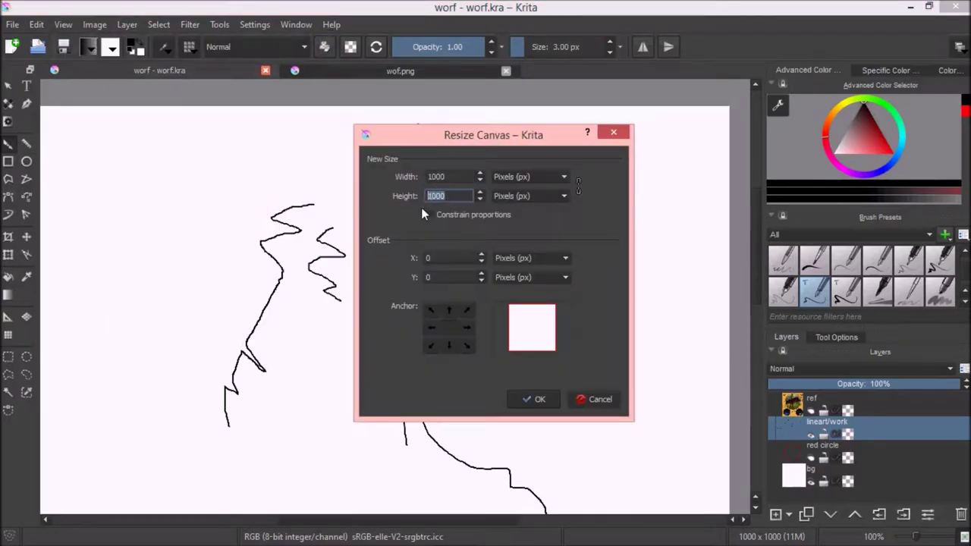
pyautogui.click(531, 399)
pyautogui.press('-')
pyautogui.press('-')
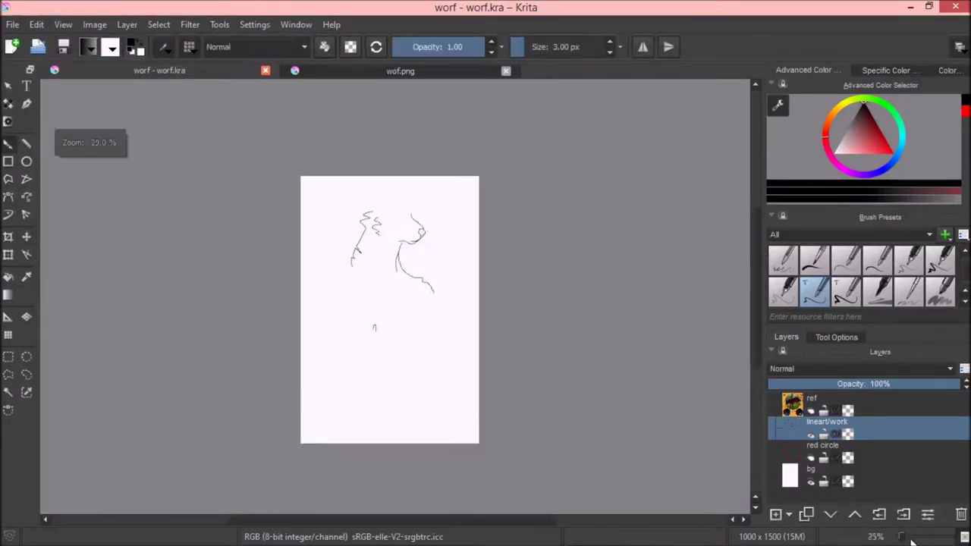
# - Draw the first front leg with a rounded paw on the lower part of the canvas
pyautogui.press('1')
pyautogui.press('2')
pyautogui.click(37, 25)
pyautogui.press('Escape')
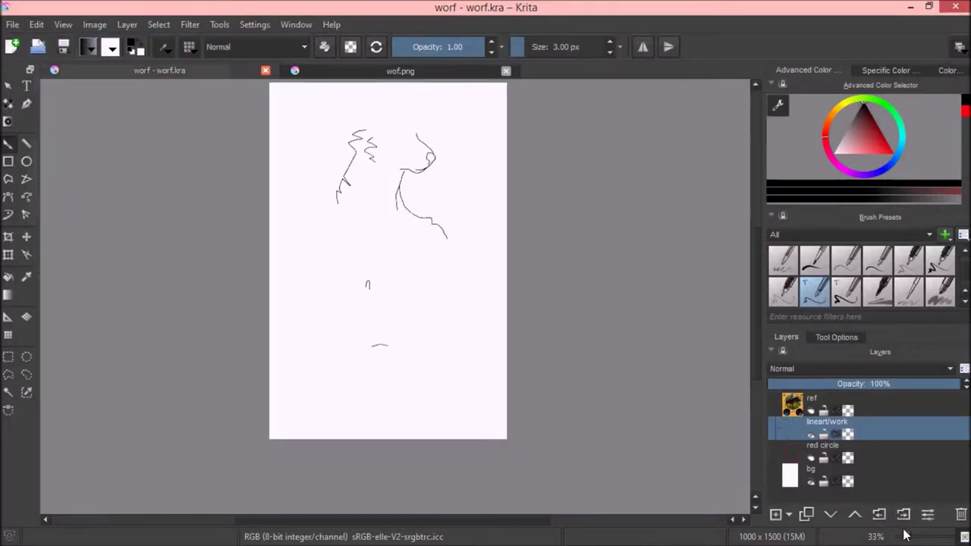
pyautogui.press('1')
pyautogui.moveTo(317, 275); pyautogui.dragTo(320, 372)
pyautogui.hotkey('ctrl', 'z')
pyautogui.moveTo(391, 456); pyautogui.dragTo(390, 256)
pyautogui.scroll(-1, 336, 406)
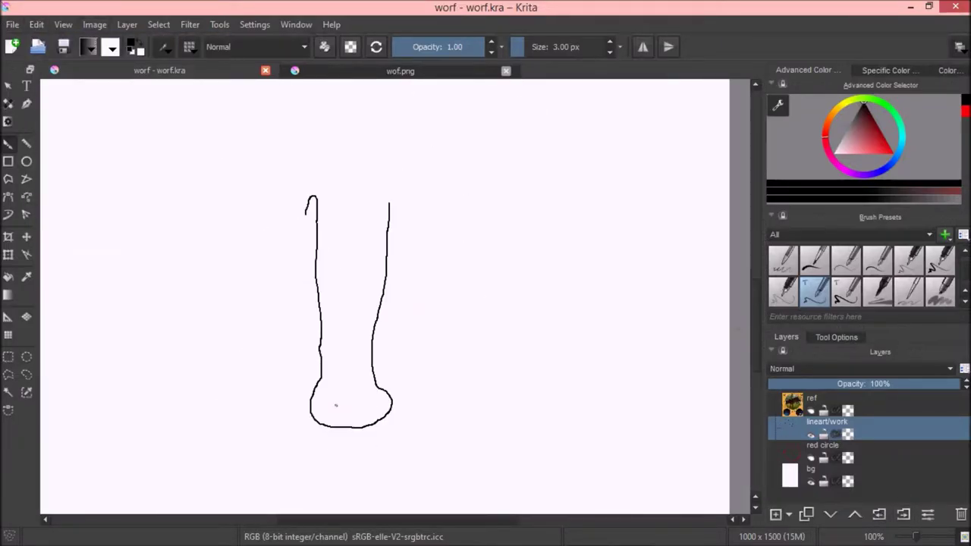
# - Draw the second front leg beside the first one and add toe lines to both paws
pyautogui.press('2')
pyautogui.press('1')
pyautogui.moveTo(409, 222)
pyautogui.mouseDown()
pyautogui.moveTo(416, 295)
pyautogui.moveTo(403, 347)
pyautogui.moveTo(358, 390)
pyautogui.mouseUp()
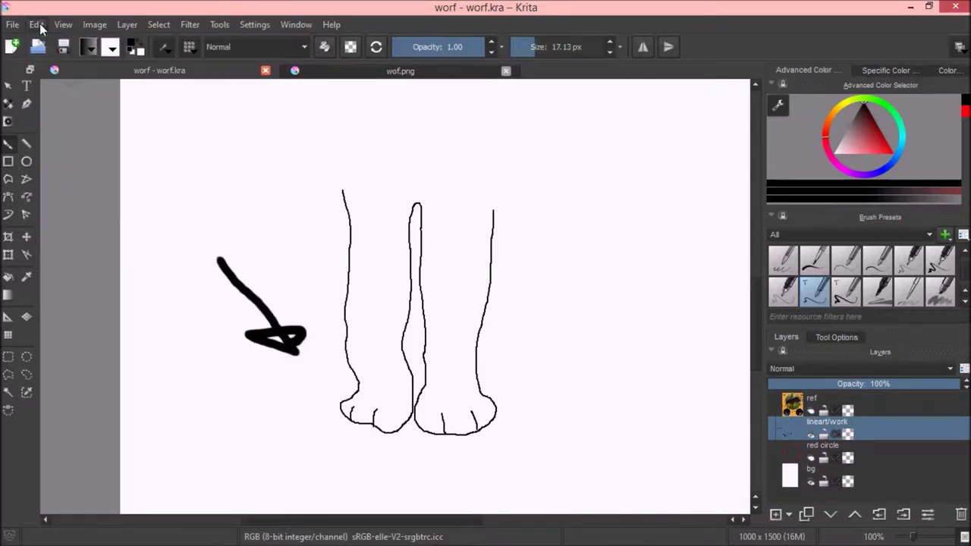
# - Undo the thick arrow beside the legs and reduce the brush size to 3 px
pyautogui.press('2')
pyautogui.hotkey('ctrl', 'z')
pyautogui.press('[')
pyautogui.press('[')
pyautogui.press('[')
pyautogui.press('[')
pyautogui.scroll(5, 738, 267)
pyautogui.scroll(-5, 738, 267)
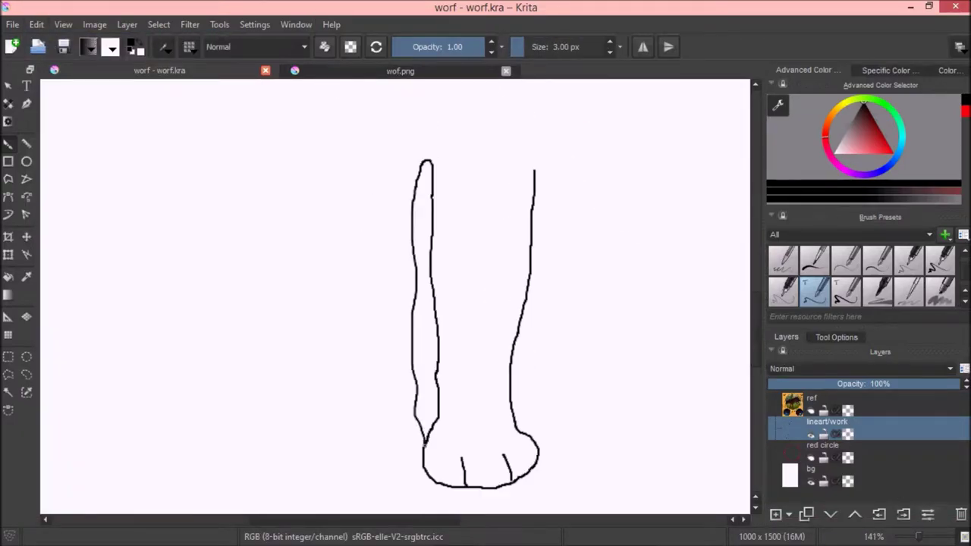
# - Erase the stray line beside the second paw and redraw that leg's outer line and paw
pyautogui.press('e')
pyautogui.moveTo(364, 410); pyautogui.dragTo(318, 429)
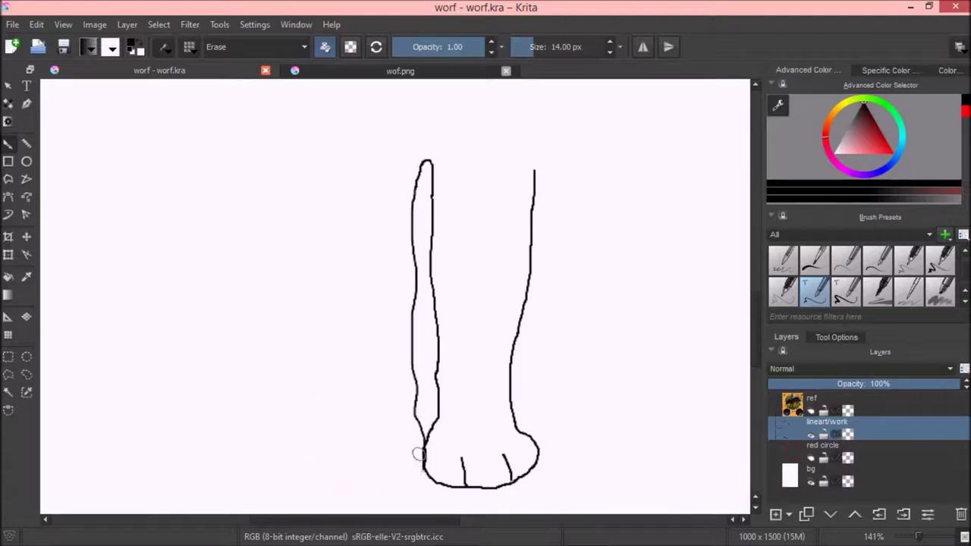
pyautogui.press('e')
pyautogui.moveTo(304, 164); pyautogui.dragTo(334, 425)
pyautogui.hotkey('ctrl', 'z')
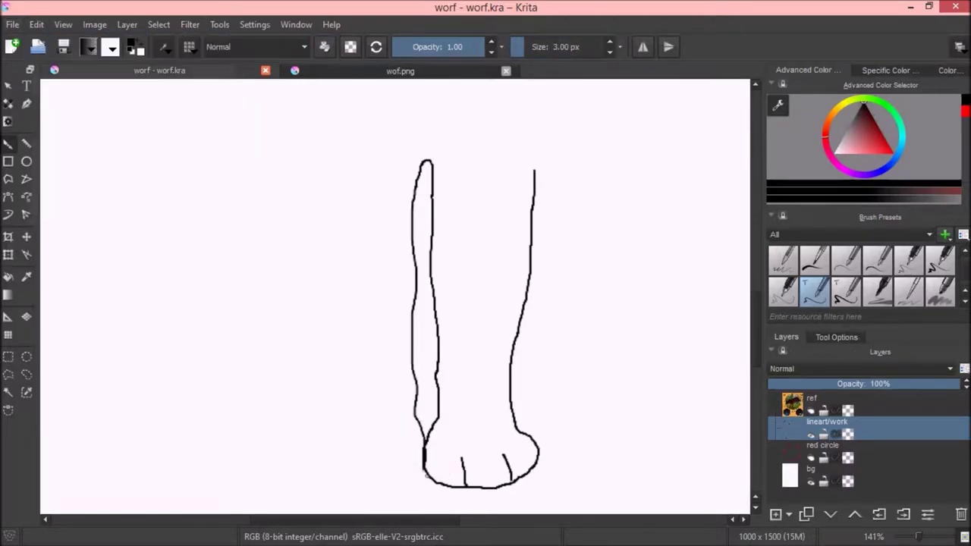
pyautogui.hotkey('ctrl', 'shift', 'z')
pyautogui.hotkey('ctrl', 'shift', 'z')
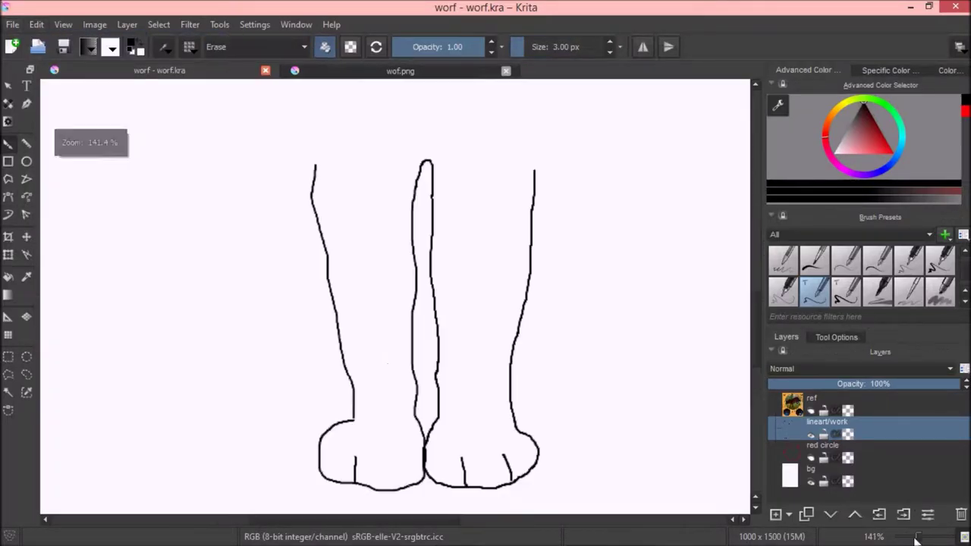
# - Reshape the outer edge of the second leg's paw and complete the toe lines on both paws
pyautogui.click(37, 24)
pyautogui.click(68, 53)
pyautogui.moveTo(327, 415)
pyautogui.mouseDown()
pyautogui.moveTo(341, 416)
pyautogui.moveTo(334, 479)
pyautogui.mouseUp()
pyautogui.click(612, 47)
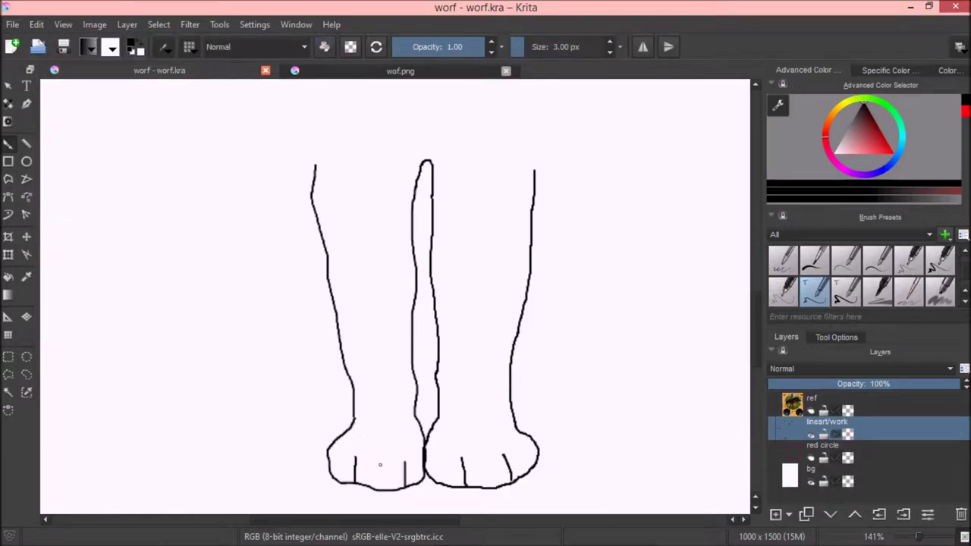
pyautogui.press('-')
pyautogui.press('-')
pyautogui.press('-')
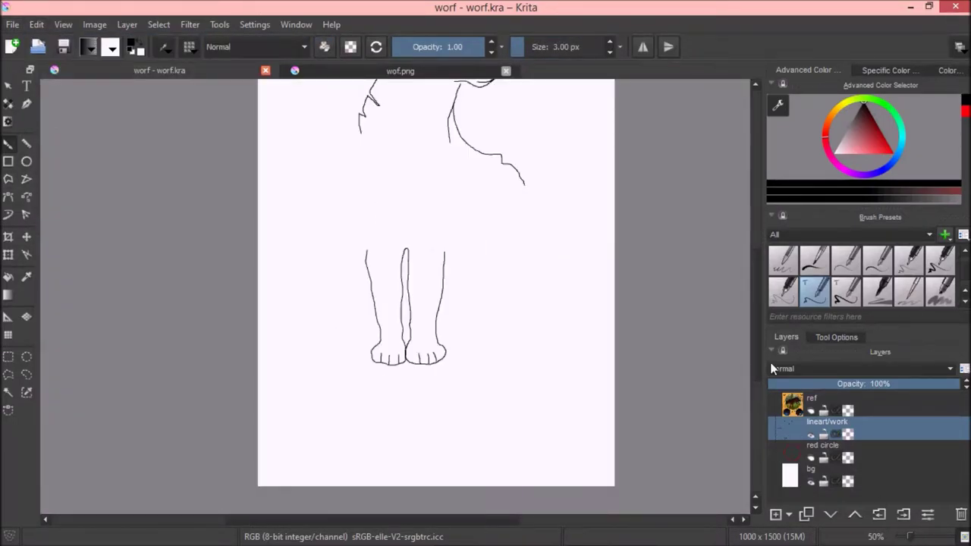
# - Lasso both front legs and move them up closer to the body
pyautogui.scroll(2, 437, 296)
pyautogui.click(27, 375)
pyautogui.scroll(1, 437, 296)
pyautogui.press('t')
pyautogui.click(36, 24)
pyautogui.click(76, 39)
pyautogui.moveTo(455, 448); pyautogui.dragTo(457, 418)
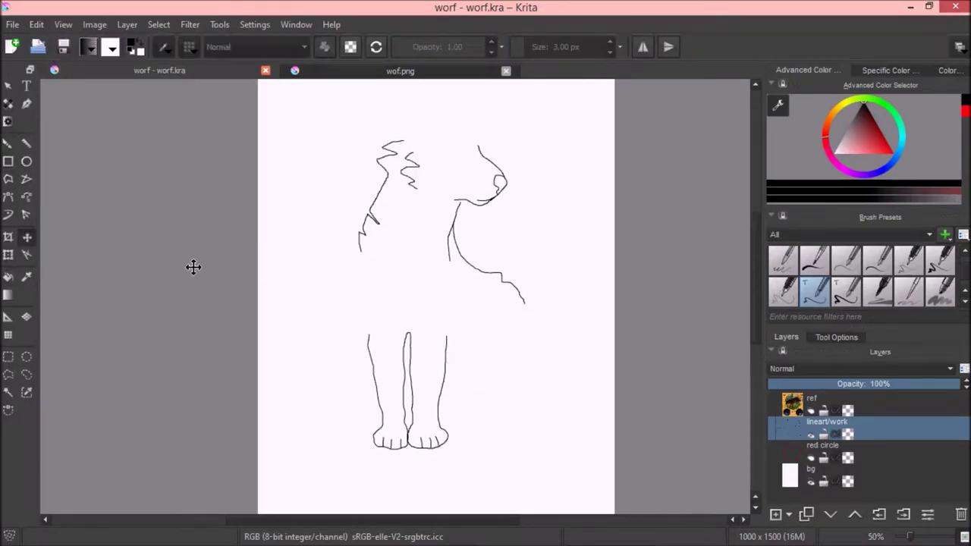
# - Extend the jagged chest fur down to the top of the front leg
pyautogui.press('b')
pyautogui.press('+')
pyautogui.press('+')
pyautogui.press('+')
pyautogui.press('-')
pyautogui.press('-')
pyautogui.press('-')
pyautogui.press('+')
pyautogui.press('+')
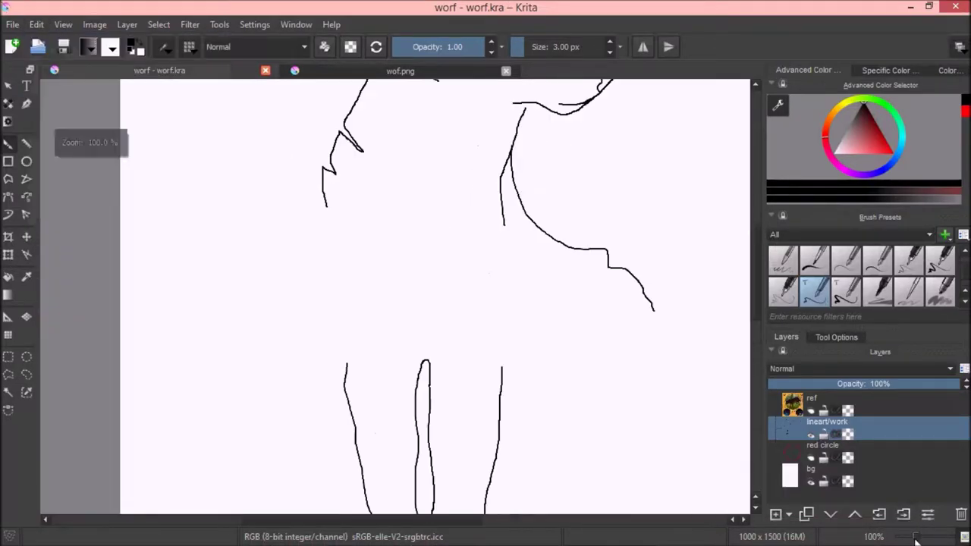
pyautogui.scroll(-3, 759, 306)
pyautogui.scroll(5, 381, 384)
pyautogui.scroll(-2, 195, 129)
pyautogui.hotkey('ctrl', 'shift', 'd')
pyautogui.hotkey('ctrl', 't')
pyautogui.press('Return')
pyautogui.scroll(-3, 69, 137)
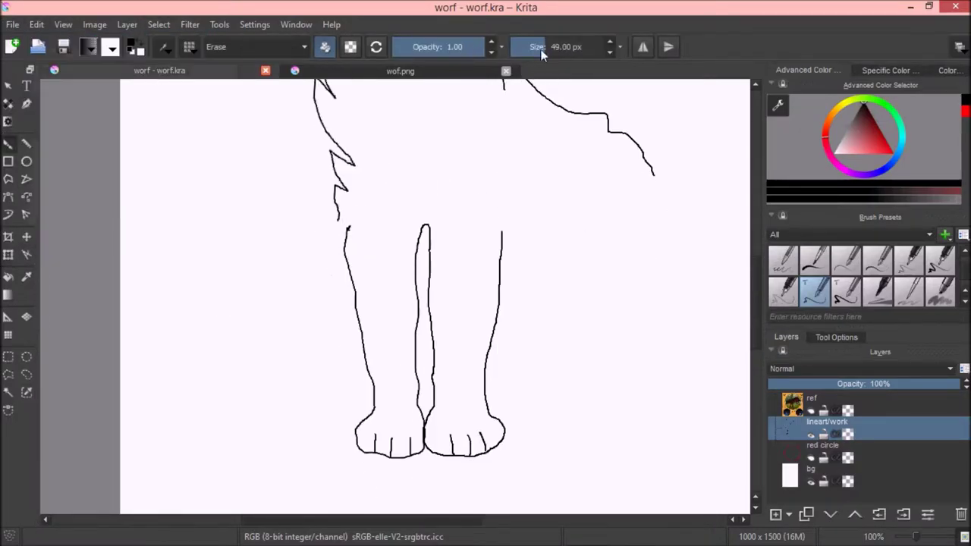
# - Lasso the lower chest fur and rotate it counterclockwise so its tip points inward over the body
pyautogui.press('+')
pyautogui.hotkey('ctrl', 'shift', 'd')
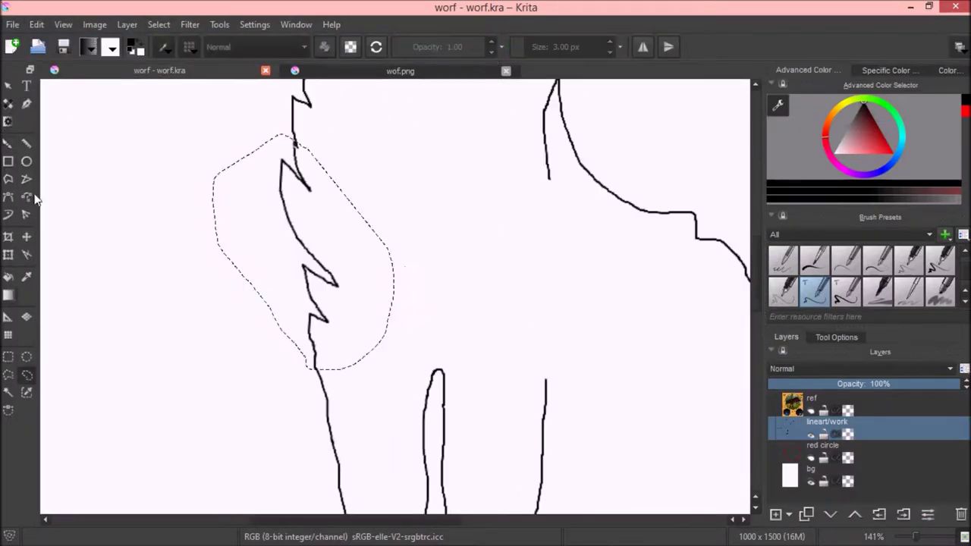
pyautogui.press('-')
pyautogui.press('-')
pyautogui.hotkey('ctrl', 't')
pyautogui.moveTo(392, 258)
pyautogui.mouseDown()
pyautogui.moveTo(397, 245)
pyautogui.moveTo(404, 260)
pyautogui.mouseUp()
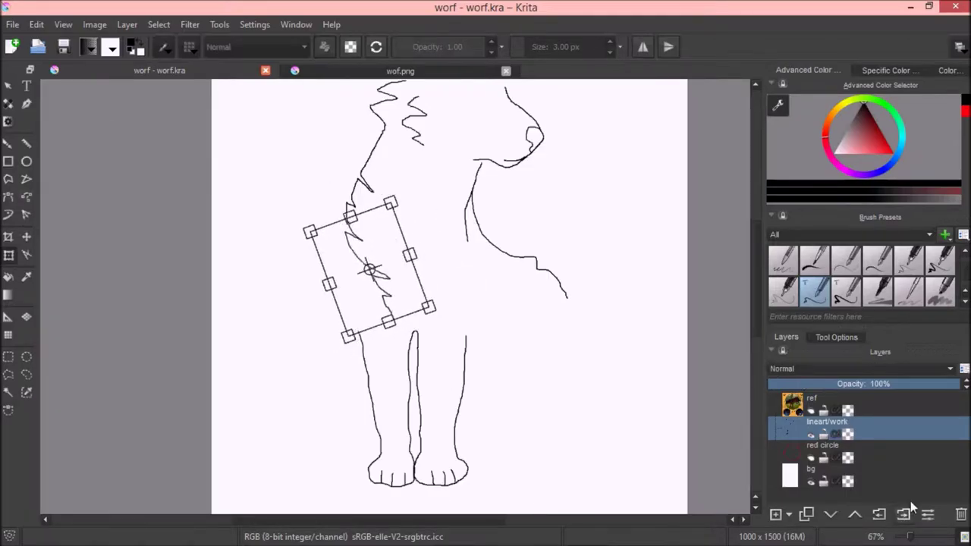
pyautogui.press('Return')
# - Draw the front leg's outer line from the chest fur down to the existing leg, smoothing its lower part
pyautogui.press('+')
pyautogui.press('+')
pyautogui.press('+')
pyautogui.press('b')
pyautogui.scroll(-2, 185, 221)
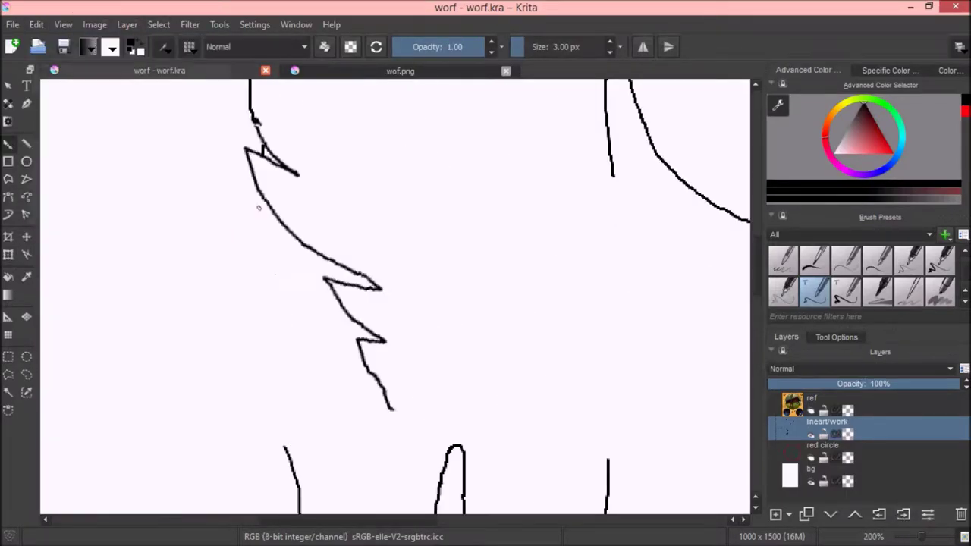
pyautogui.moveTo(263, 198); pyautogui.dragTo(288, 451)
pyautogui.press('e')
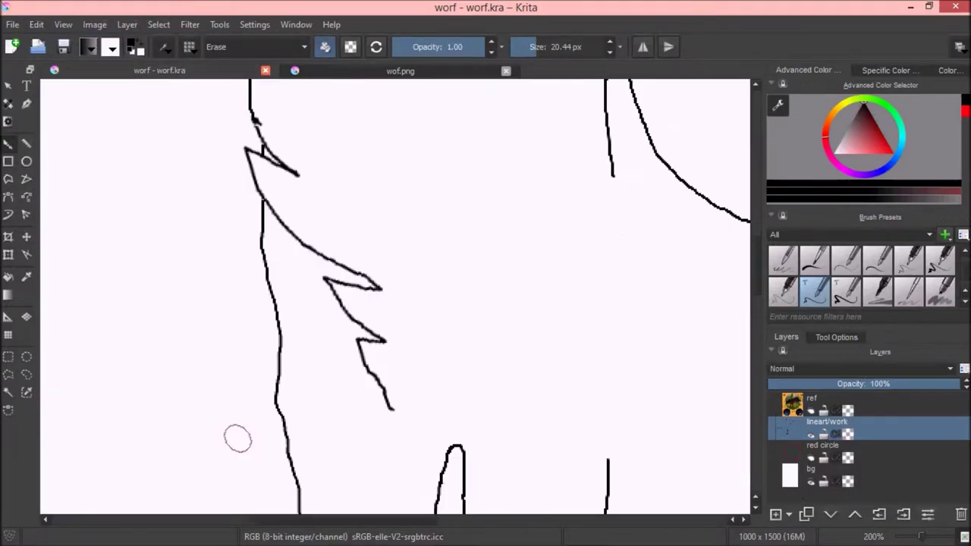
pyautogui.press('e')
pyautogui.moveTo(281, 350); pyautogui.dragTo(289, 425)
# - Clean up the lower tip of the chest fur with the eraser and return to the normal brush
pyautogui.press('-')
pyautogui.press('-')
pyautogui.press('-')
pyautogui.press('+')
pyautogui.press('+')
pyautogui.press('+')
pyautogui.press('e')
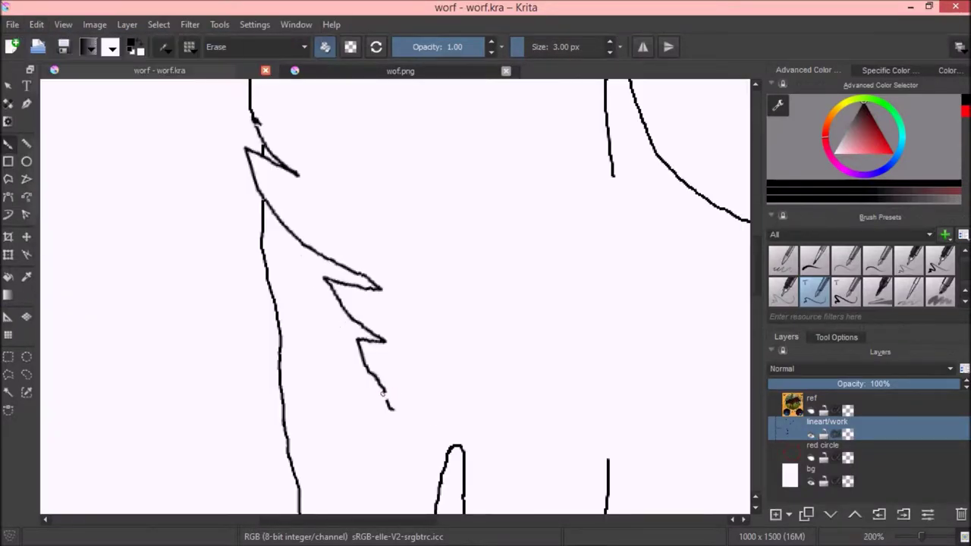
pyautogui.press('e')
# - Draw the lower back with jagged rump fur, the belly line and the haunch and hind leg outlines
pyautogui.press('-')
pyautogui.press('-')
pyautogui.press('-')
pyautogui.press('+')
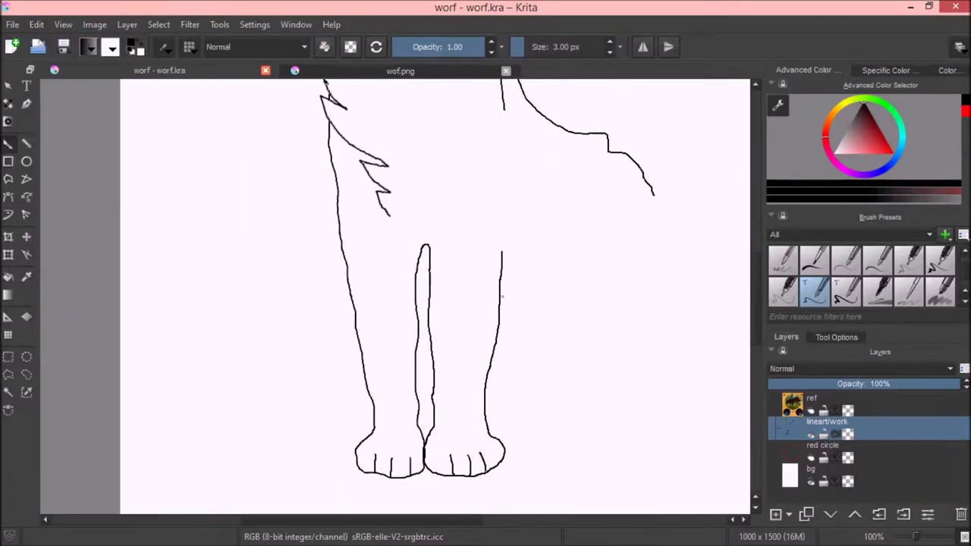
pyautogui.scroll(-1, 608, 380)
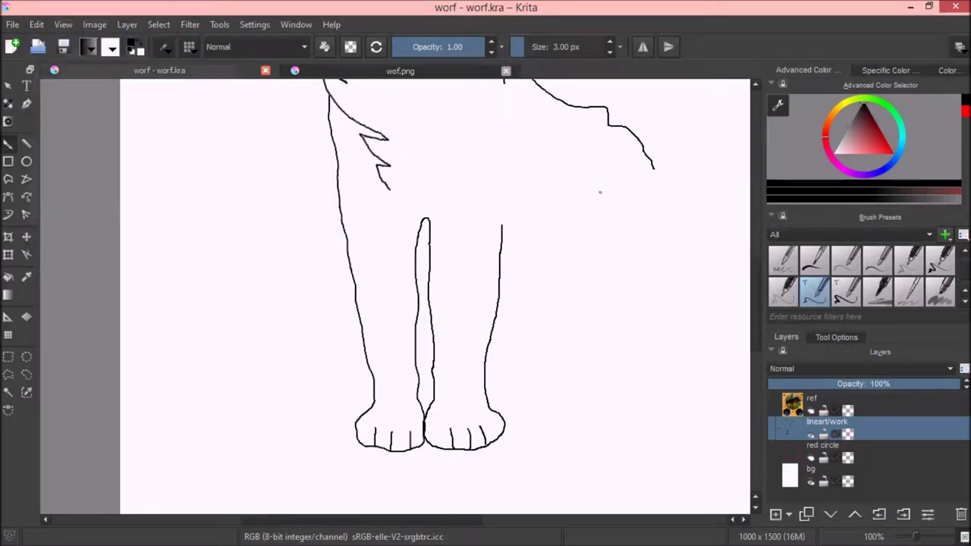
pyautogui.press('-')
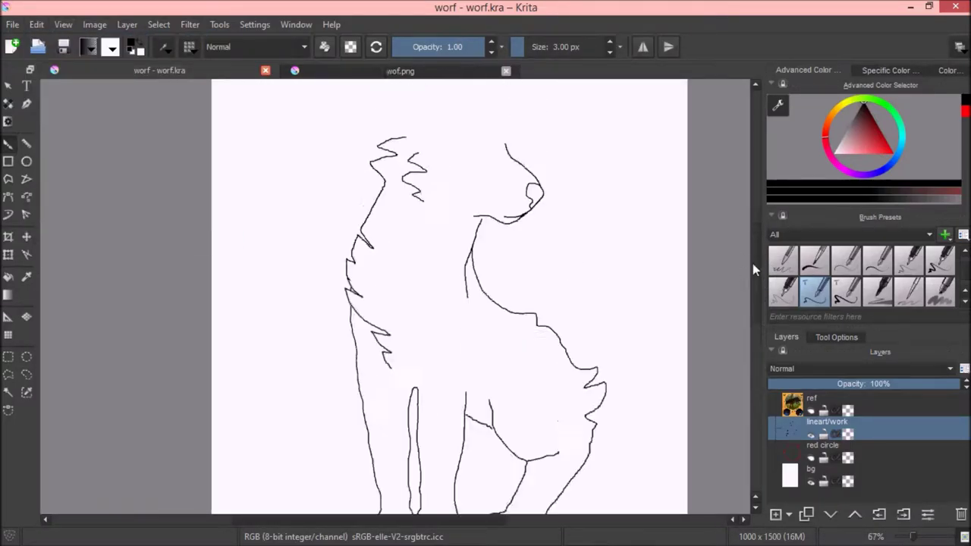
# - Undo the jagged rump, belly and hind leg lines and redraw the back as one long slope from neck to ground
pyautogui.click(35, 25)
pyautogui.click(49, 35)
pyautogui.hotkey('ctrl', 'z')
pyautogui.press('e')
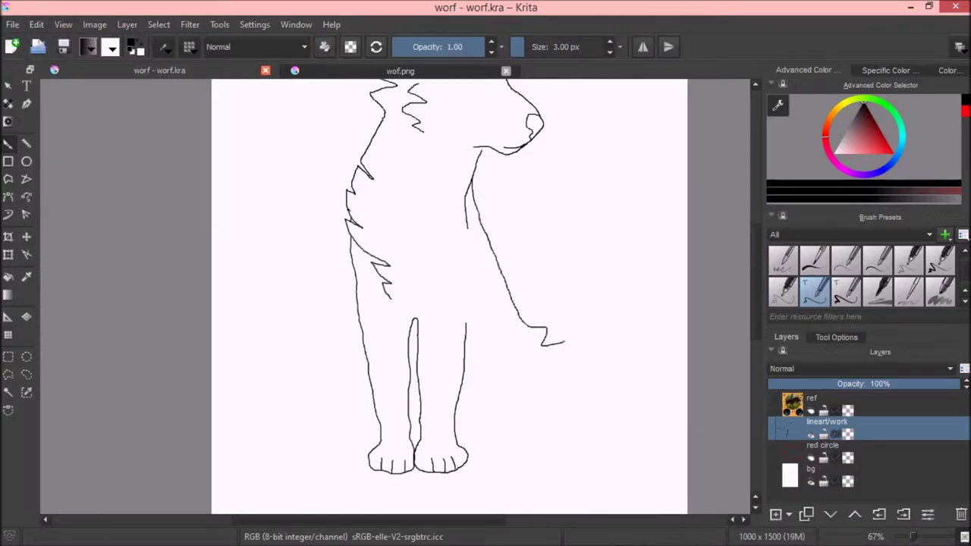
pyautogui.hotkey('ctrl', 'z')
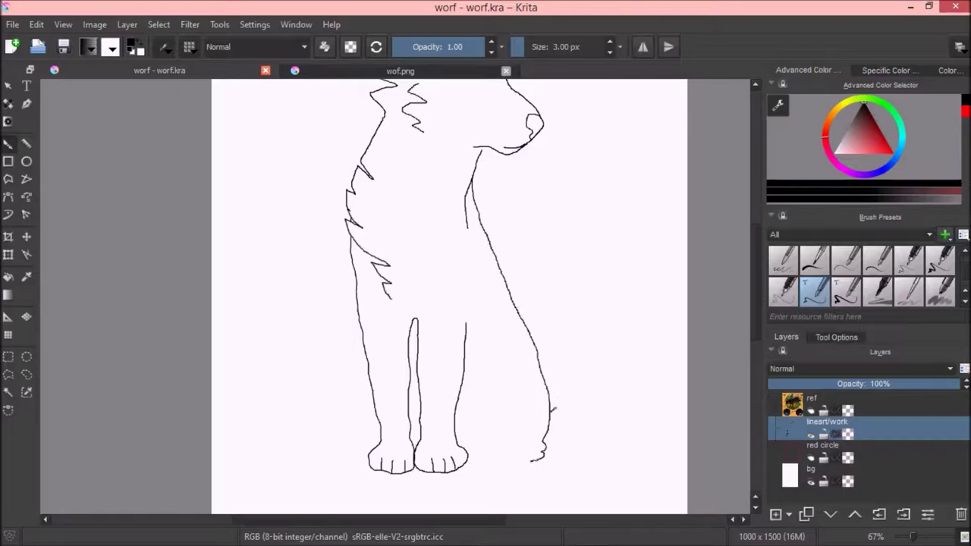
# - Draw the rounded hind paw with toe lines, the bushy tail behind the body, and the haunch outline beside the outer front leg
pyautogui.scroll(-2, 751, 294)
pyautogui.moveTo(916, 540); pyautogui.dragTo(920, 539)
pyautogui.press('e')
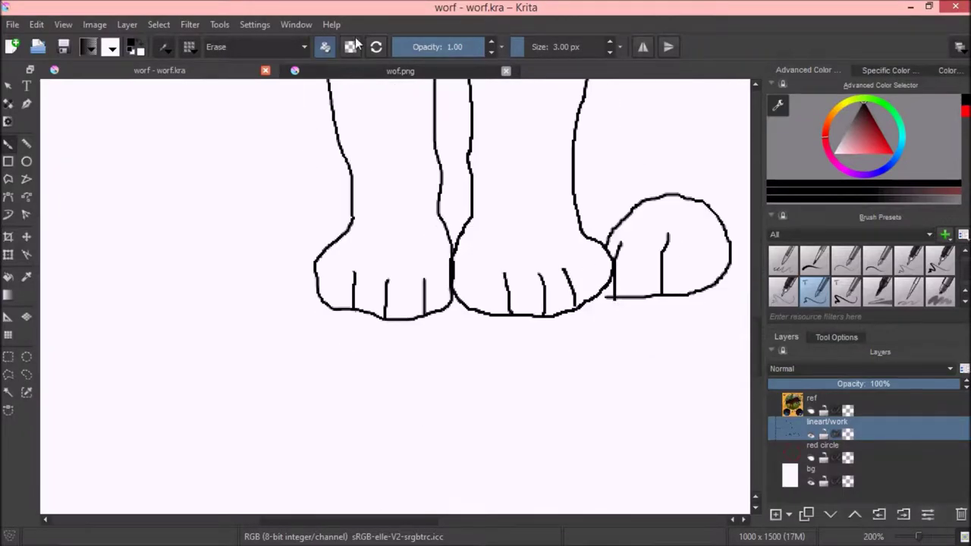
pyautogui.moveTo(389, 518); pyautogui.dragTo(531, 519)
pyautogui.moveTo(920, 540); pyautogui.dragTo(910, 540)
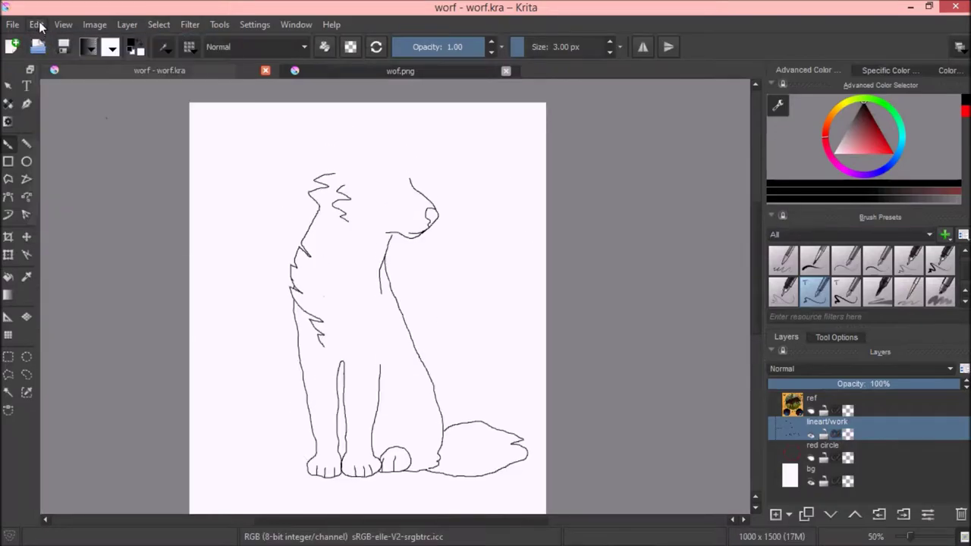
pyautogui.hotkey('ctrl', 'z')
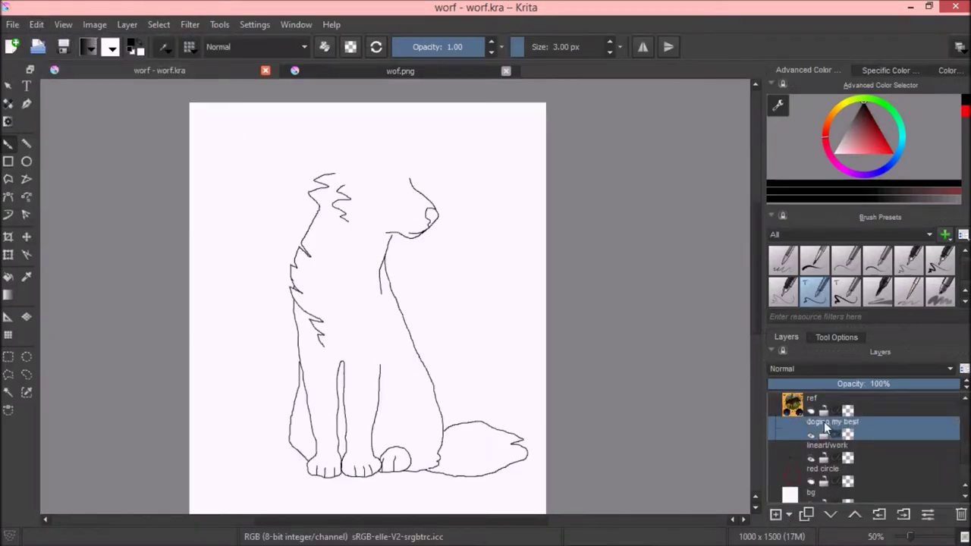
# - Draw the near ear on the "doging my best" layer, with jagged fur at its base and a short line starting the forehead
pyautogui.scroll(3, 392, 114)
pyautogui.hotkey('ctrl', 'Tab')
pyautogui.hotkey('ctrl', 'Tab')
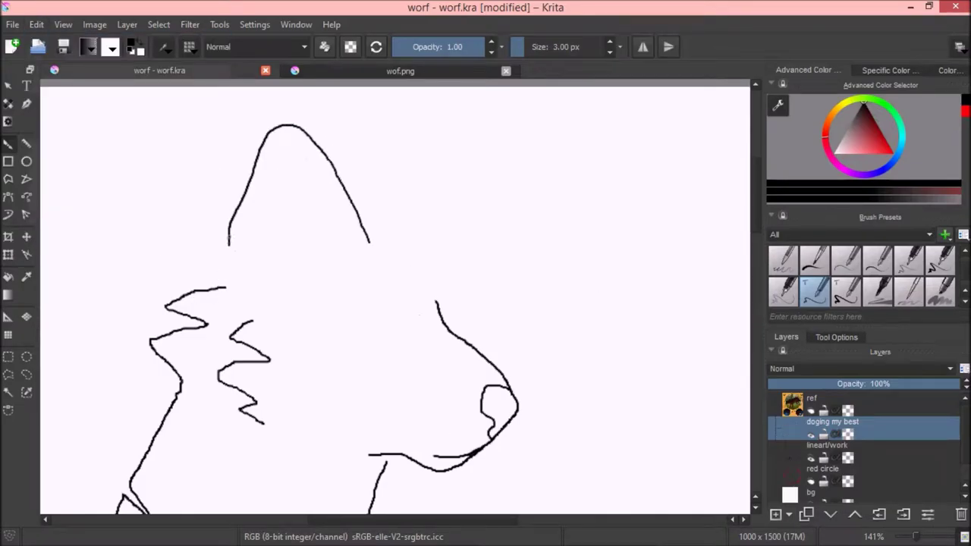
pyautogui.hotkey('ctrl', 'Tab')
pyautogui.hotkey('ctrl', 'Tab')
pyautogui.moveTo(361, 224); pyautogui.dragTo(390, 238)
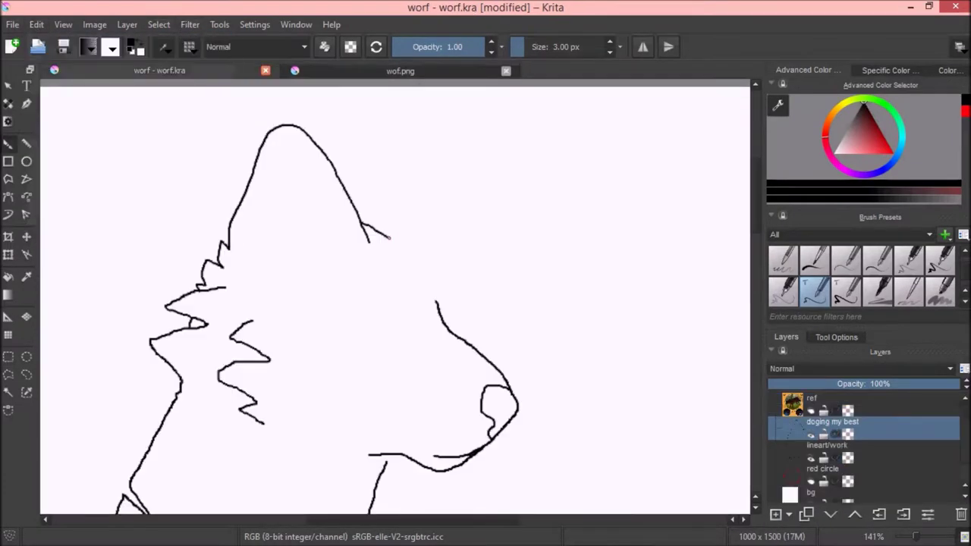
# - Draw the far ear's outline and try a line joining its base to the snout, undoing that joining line
pyautogui.moveTo(472, 196); pyautogui.dragTo(458, 275)
pyautogui.press('+')
pyautogui.press('+')
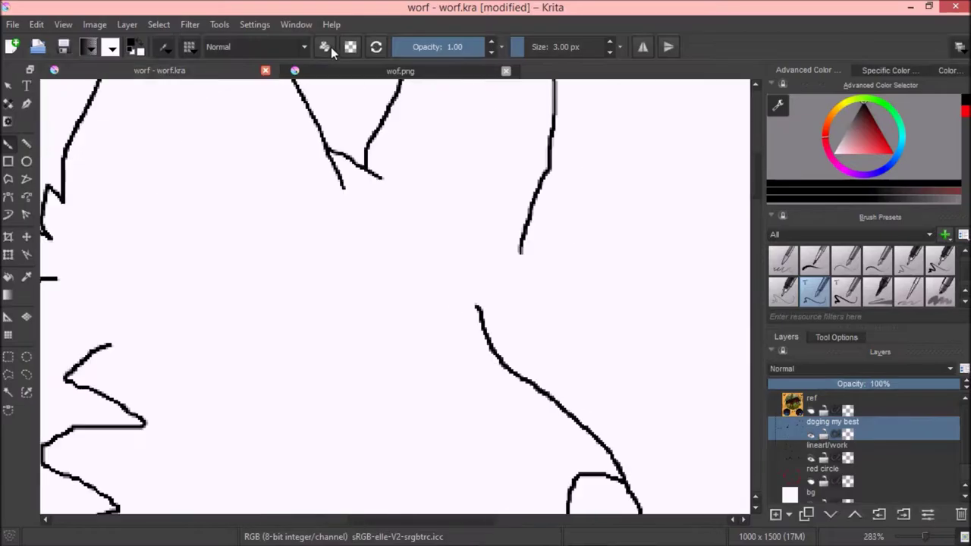
pyautogui.moveTo(521, 252); pyautogui.dragTo(611, 446)
pyautogui.press('-')
pyautogui.press('-')
pyautogui.hotkey('ctrl', 'z')
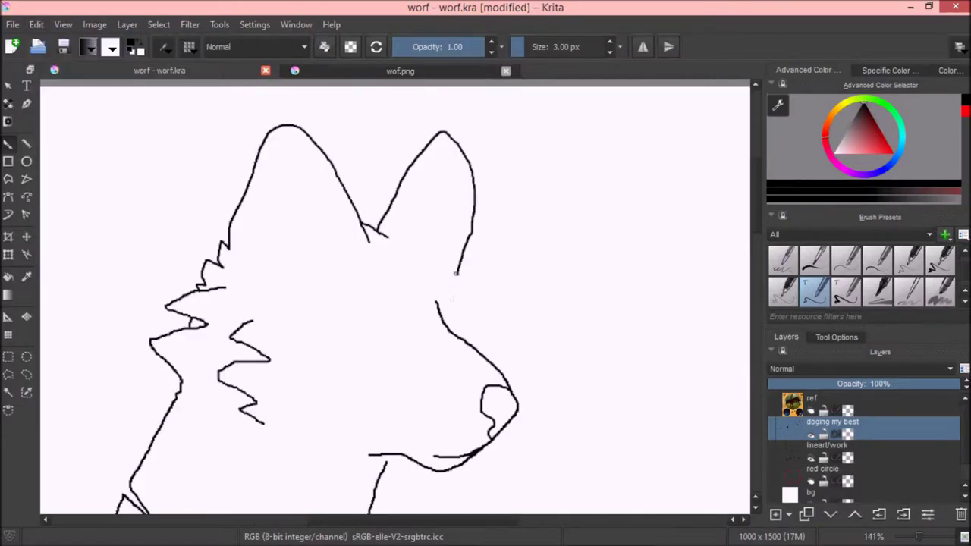
# - Draw jagged forehead fur from between the ears and below the far ear toward the snout, mirroring the canvas to check it
pyautogui.press('-')
pyautogui.press('-')
pyautogui.press('+')
pyautogui.press('+')
pyautogui.press('+')
pyautogui.press('+')
pyautogui.press('-')
pyautogui.press('-')
pyautogui.press('m')
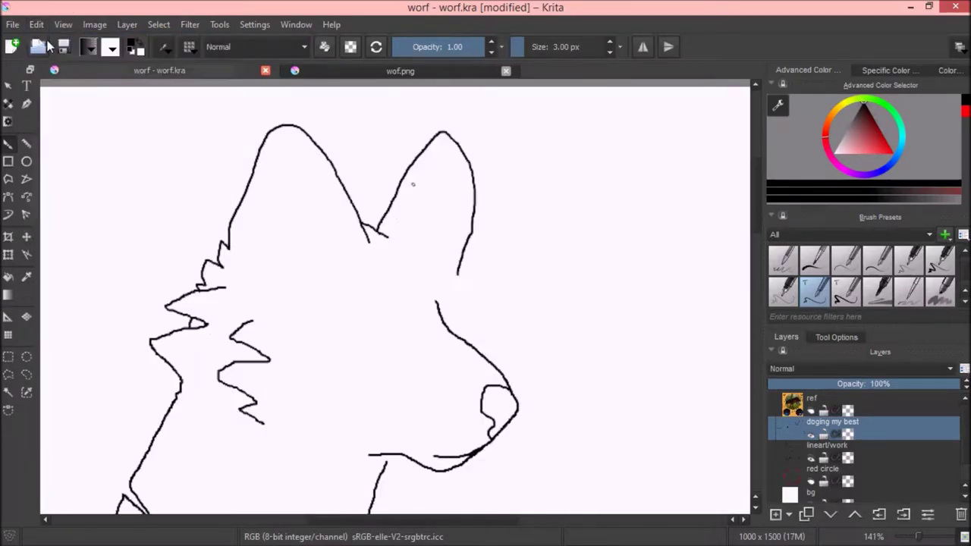
pyautogui.moveTo(220, 256); pyautogui.dragTo(206, 277)
pyautogui.scroll(-5, 717, 293)
pyautogui.scroll(4, 718, 293)
pyautogui.moveTo(177, 241); pyautogui.dragTo(193, 267)
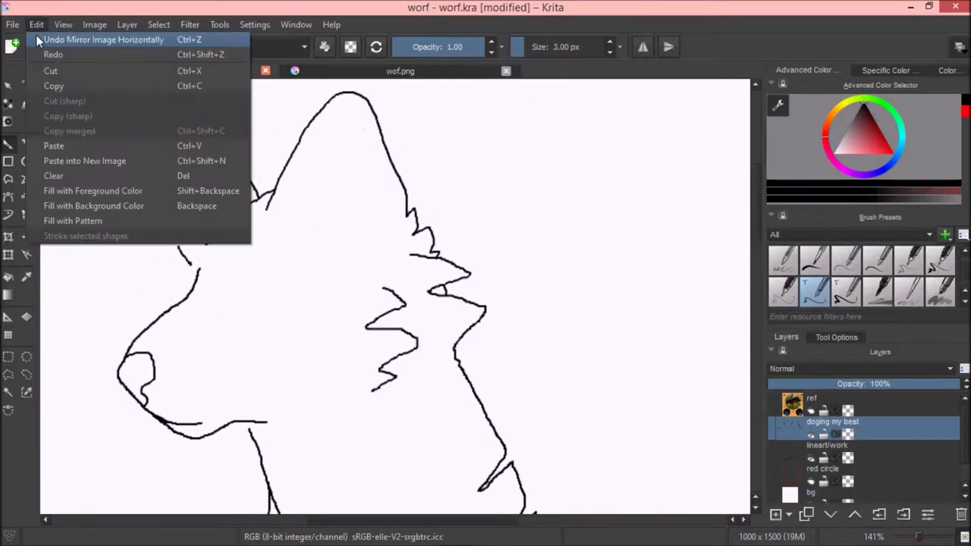
pyautogui.press('m')
# - Switch to the lineart/work layer and set up the eraser at 6.59 px
pyautogui.press('e')
pyautogui.press('pagedown')
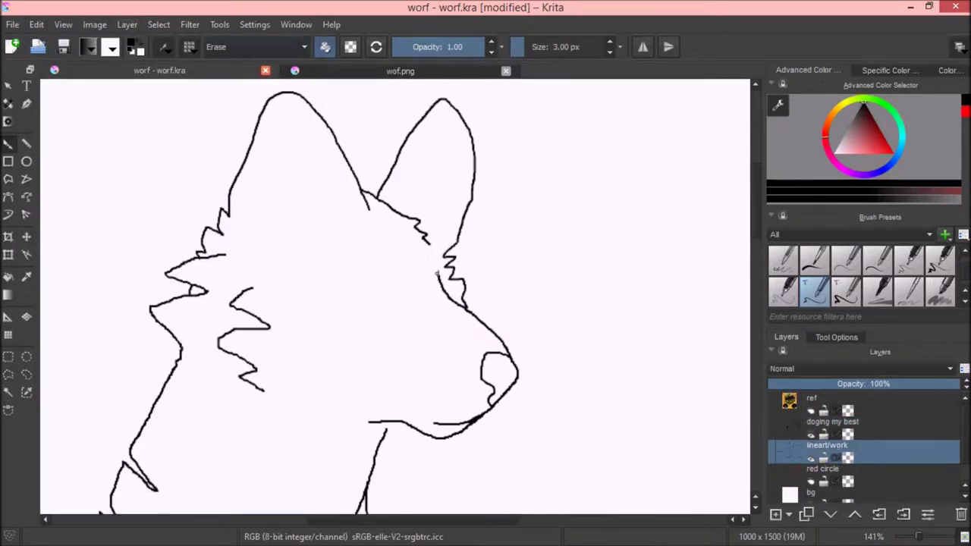
pyautogui.press(']')
pyautogui.press(']')
pyautogui.press(']')
pyautogui.press(']')
pyautogui.press('[')
pyautogui.press('[')
pyautogui.press('[')
pyautogui.press('-')
pyautogui.press('-')
pyautogui.press('-')
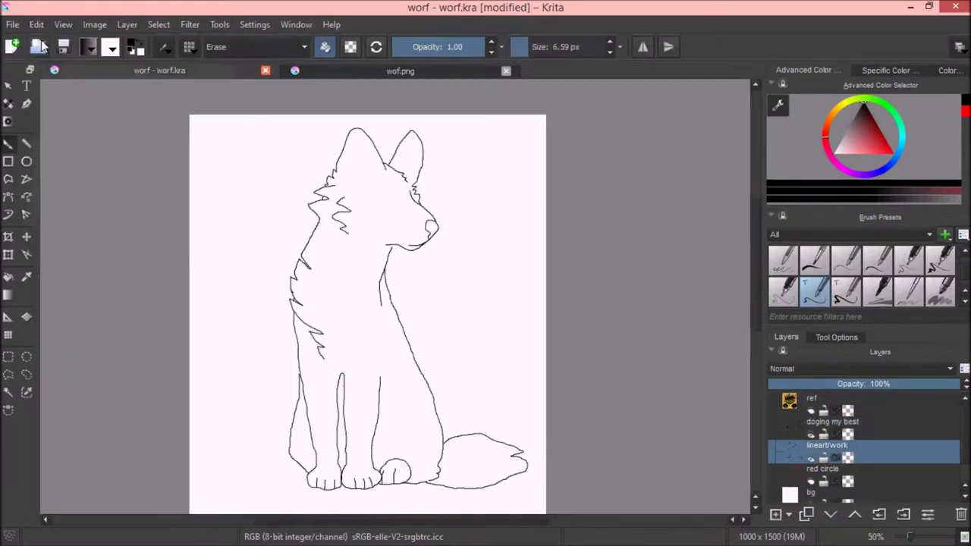
pyautogui.hotkey('alt', 'Tab')
pyautogui.click(772, 319)
pyautogui.hotkey('alt', 'Tab')
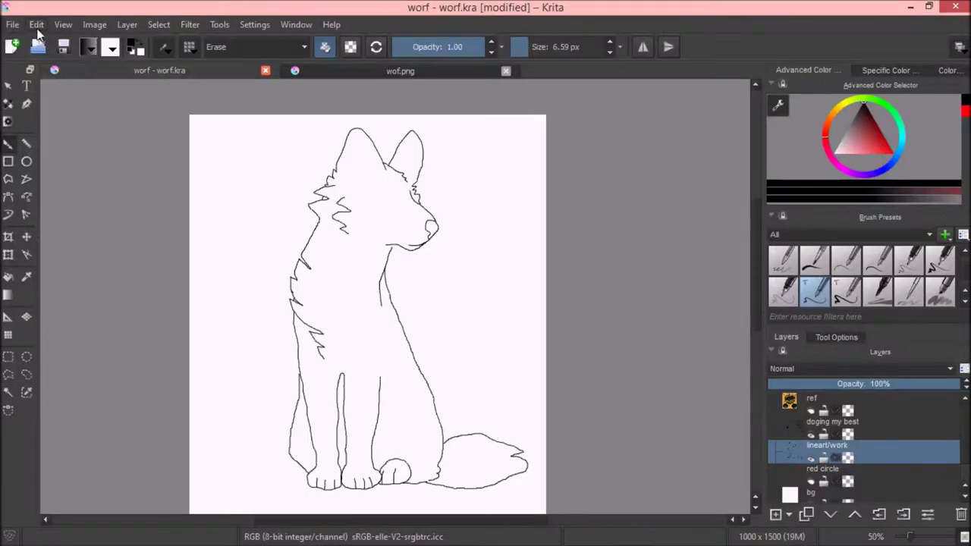
# - Erase the upper end of the old snout line, then return to the "doging my best" layer with the normal 3 px brush
pyautogui.press('+')
pyautogui.press('+')
pyautogui.press('+')
pyautogui.press('e')
pyautogui.press('pageup')
pyautogui.moveTo(463, 221); pyautogui.dragTo(463, 234)
pyautogui.press('e')
pyautogui.press('[')
pyautogui.press('[')
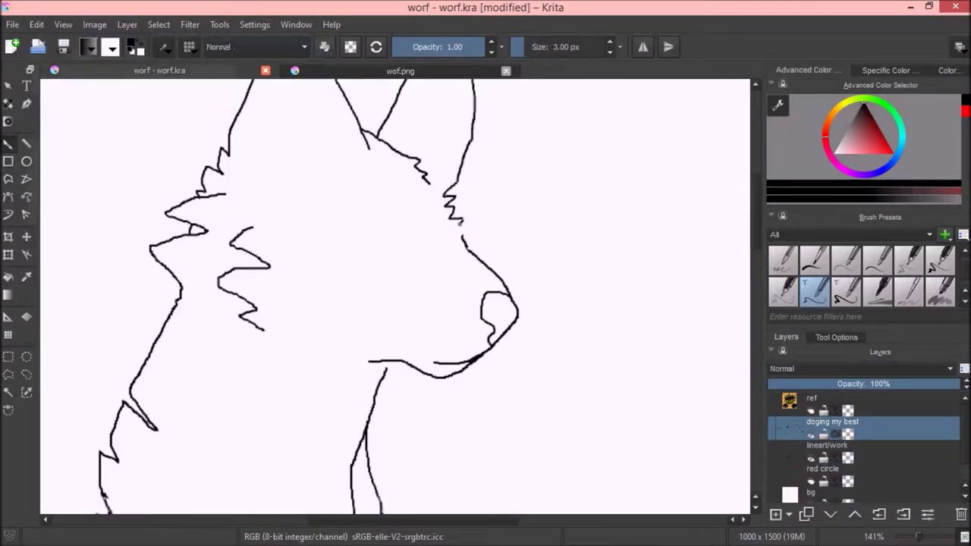
# - Connect the forehead fur below the far ear to the bridge of the snout with a jagged line
pyautogui.press('+')
pyautogui.press('+')
pyautogui.scroll(2, 481, 219)
pyautogui.press('e')
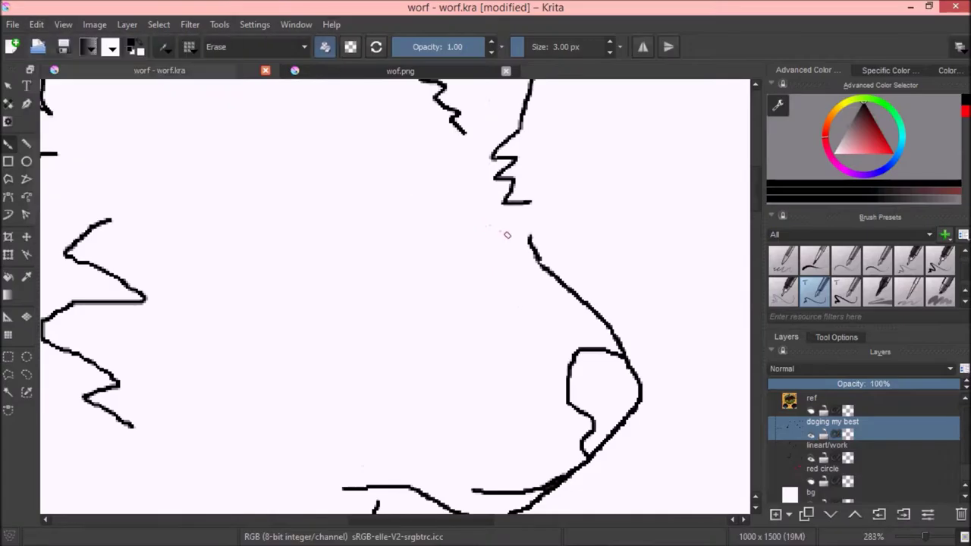
pyautogui.press('e')
pyautogui.click(36, 25)
pyautogui.click(53, 39)
pyautogui.press('-')
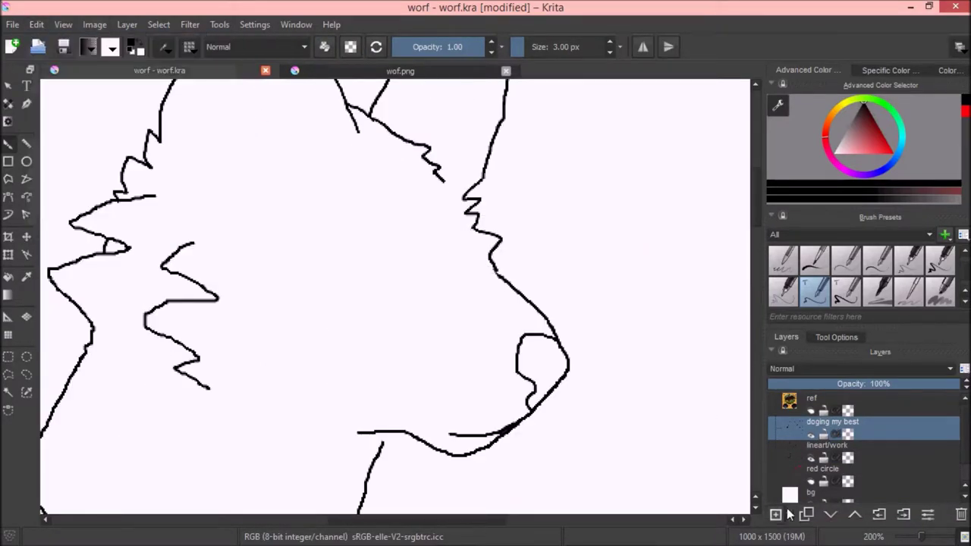
# - Add a new layer and draw the eye with an upper lid, a short vertical iris line and a curved lower lid
pyautogui.press('Insert')
pyautogui.hotkey('ctrl', 'z')
pyautogui.press('+')
pyautogui.press('+')
pyautogui.press('+')
pyautogui.press('-')
pyautogui.press('-')
pyautogui.press('-')
pyautogui.press('-')
pyautogui.press('-')
pyautogui.press('-')
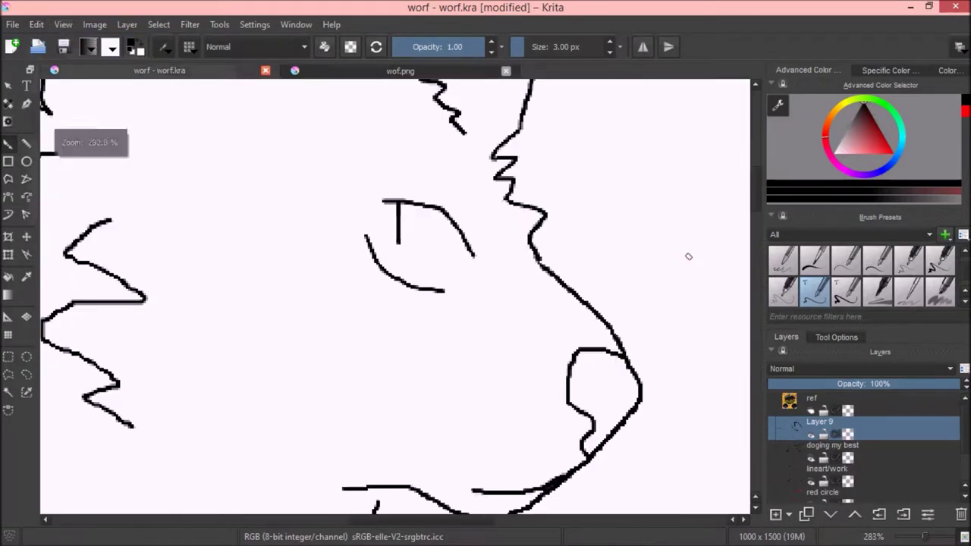
# - Draw a slanted elongated oval brow marking between the eye and the forehead fur
pyautogui.press('+')
pyautogui.press('+')
pyautogui.press('+')
pyautogui.press('+')
pyautogui.press('+')
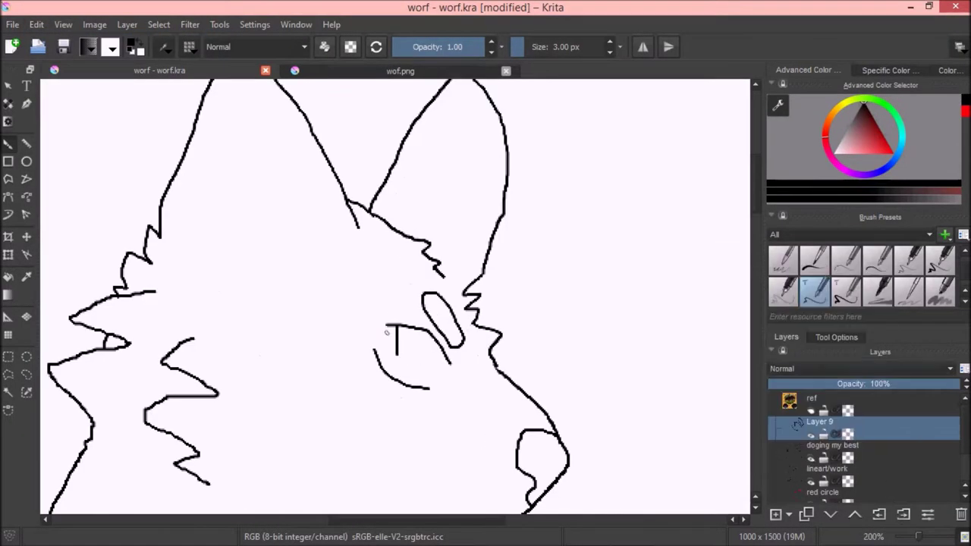
# - Consult the wof.png reference and extend the mouth line on a new layer, ending it in a solid black teardrop corner
pyautogui.hotkey('ctrl', 'Tab')
pyautogui.press('+')
pyautogui.press('+')
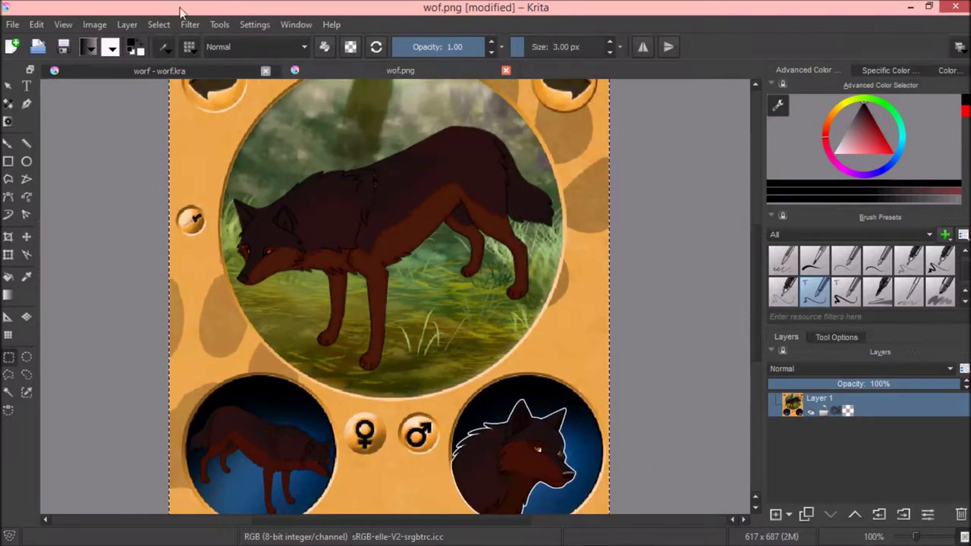
pyautogui.hotkey('ctrl', 'Tab')
pyautogui.moveTo(448, 416); pyautogui.dragTo(462, 421)
pyautogui.press('+')
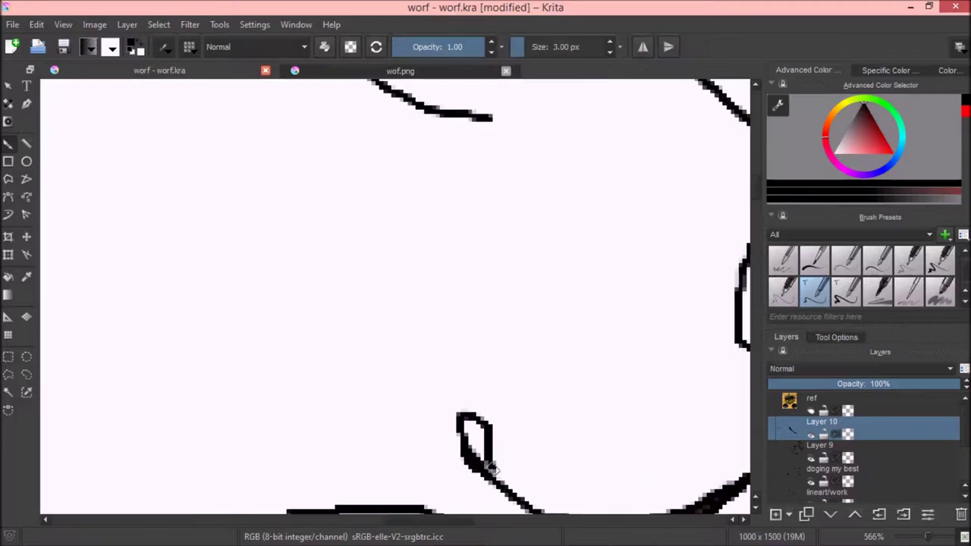
pyautogui.press('2')
pyautogui.moveTo(455, 455); pyautogui.dragTo(462, 420)
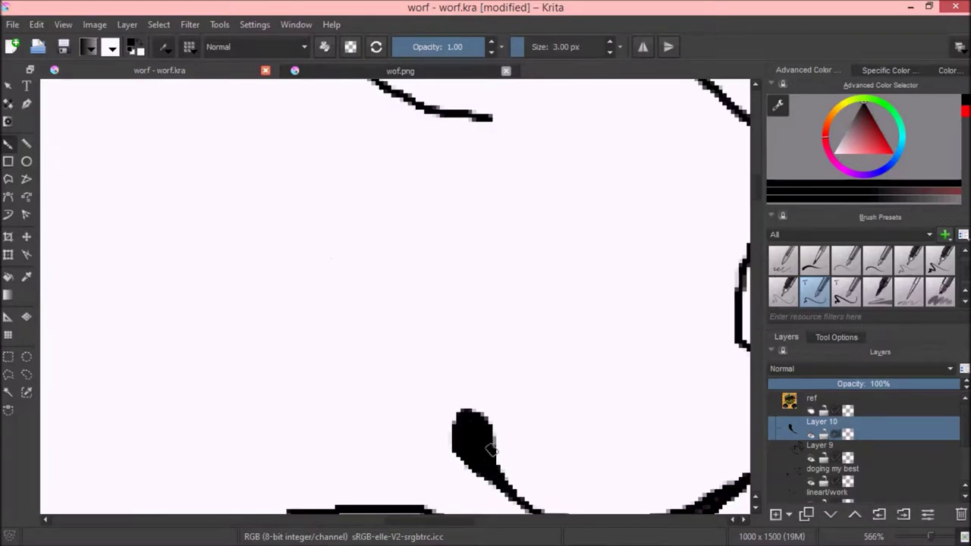
pyautogui.press('2')
# - Try thickening the eye's upper lid line and trimming it with the eraser
pyautogui.scroll(5, 395, 304)
pyautogui.press('2')
pyautogui.scroll(6, 265, 137)
pyautogui.moveTo(406, 280); pyautogui.dragTo(558, 342)
pyautogui.press('e')
pyautogui.press('pagedown')
pyautogui.press('pageup')
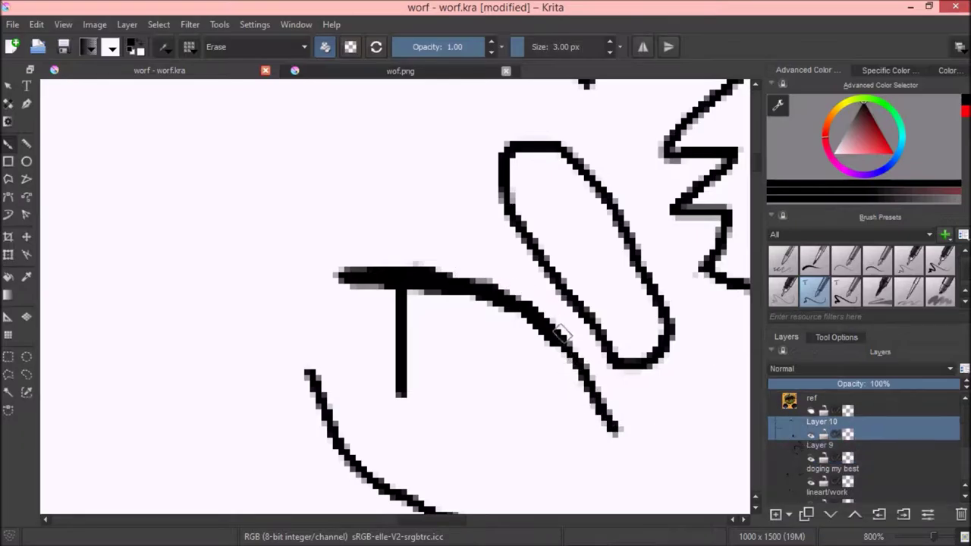
pyautogui.press('-')
pyautogui.press('-')
pyautogui.press('-')
pyautogui.press('-')
pyautogui.press('-')
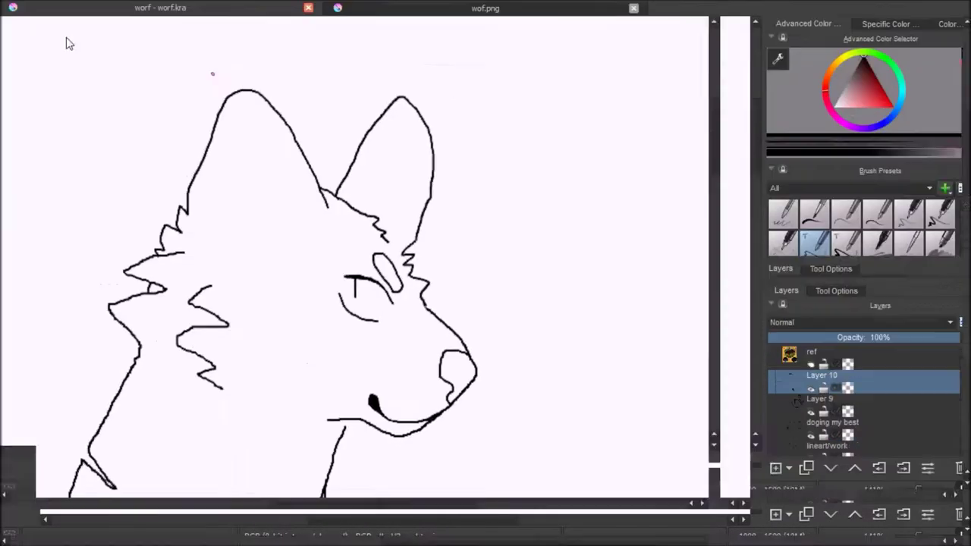
pyautogui.click(38, 26)
pyautogui.click(46, 39)
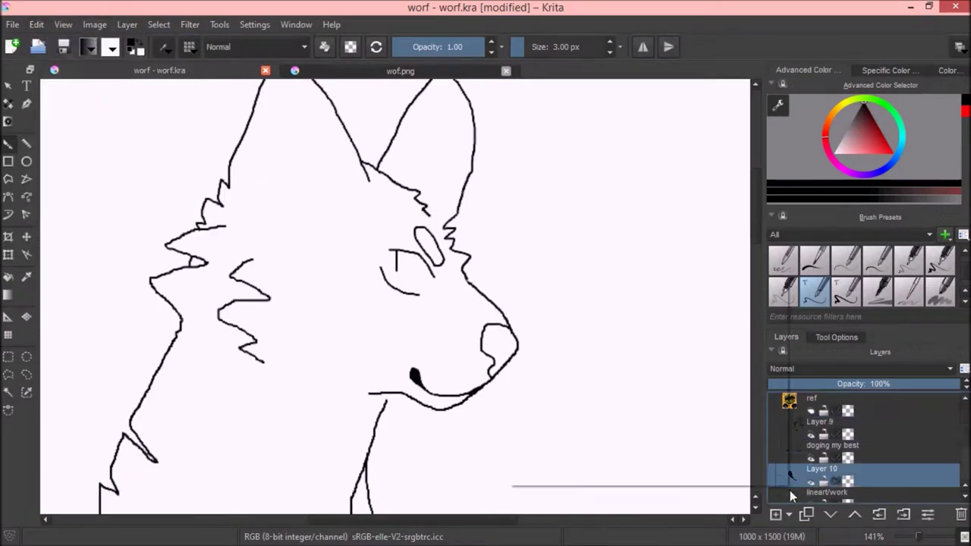
# - Lasso the muzzle on the merged lineart/work layer, rotate it slightly counterclockwise and move it slightly forward
pyautogui.moveTo(454, 294); pyautogui.dragTo(401, 410)
pyautogui.hotkey('ctrl', 't')
pyautogui.moveTo(501, 318); pyautogui.dragTo(516, 302)
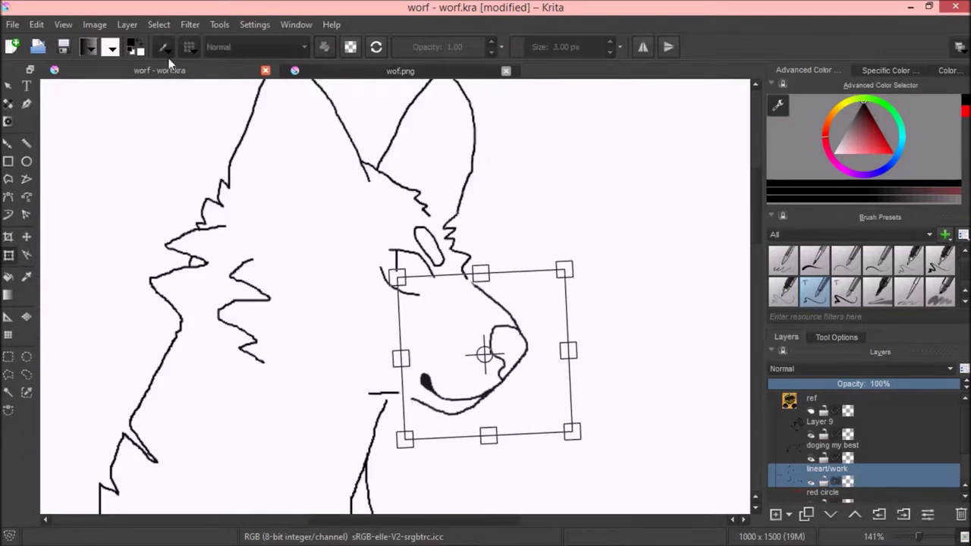
pyautogui.press('Return')
# - Reconnect the jaw line to the shifted muzzle with the brush and switch to the eraser
pyautogui.press('b')
pyautogui.press('+')
pyautogui.press('+')
pyautogui.scroll(-5, 395, 296)
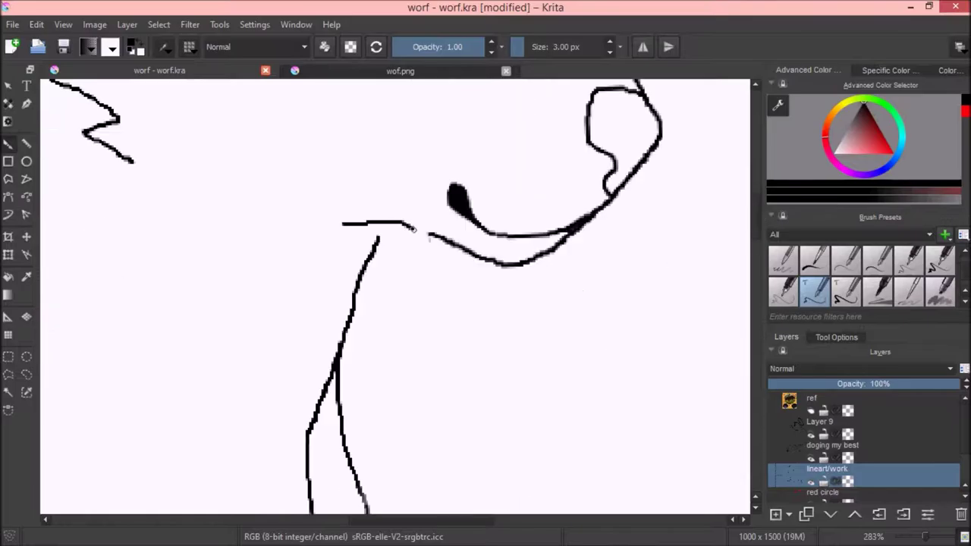
pyautogui.press('e')
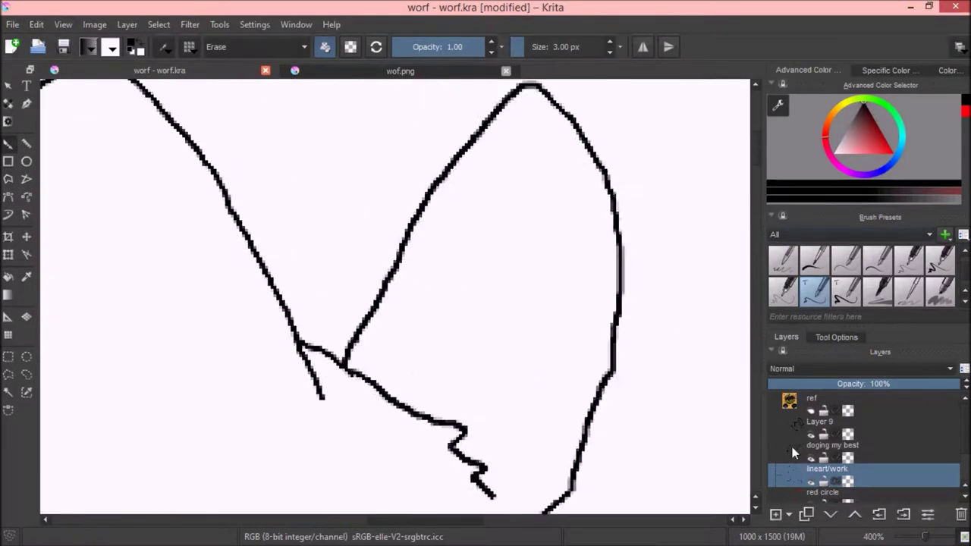
# - Add a layer above "doging my best" and draw the near ear's curved inner edge from the tip to the base fur
pyautogui.press('pageup')
pyautogui.press('Insert')
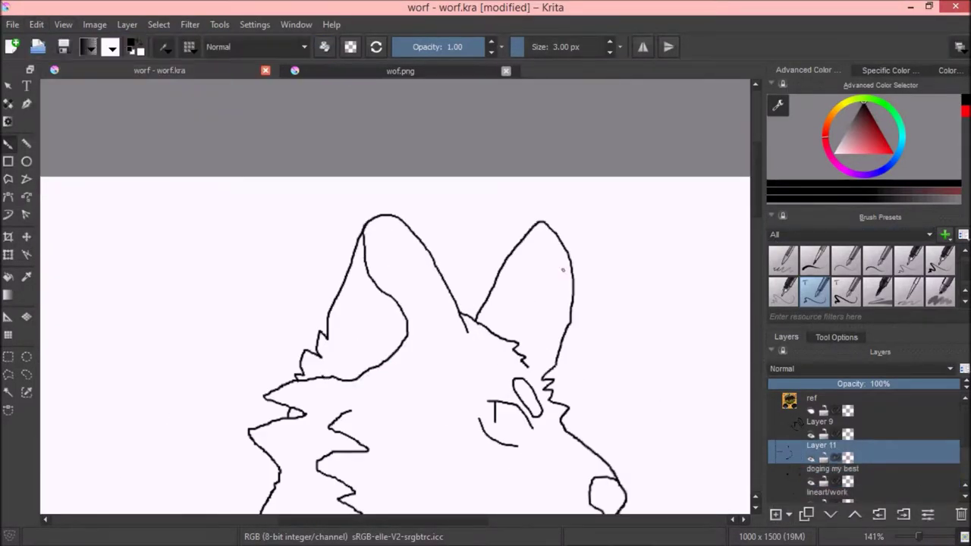
pyautogui.scroll(-3, 473, 308)
pyautogui.scroll(1, 531, 266)
pyautogui.moveTo(559, 194); pyautogui.dragTo(561, 220)
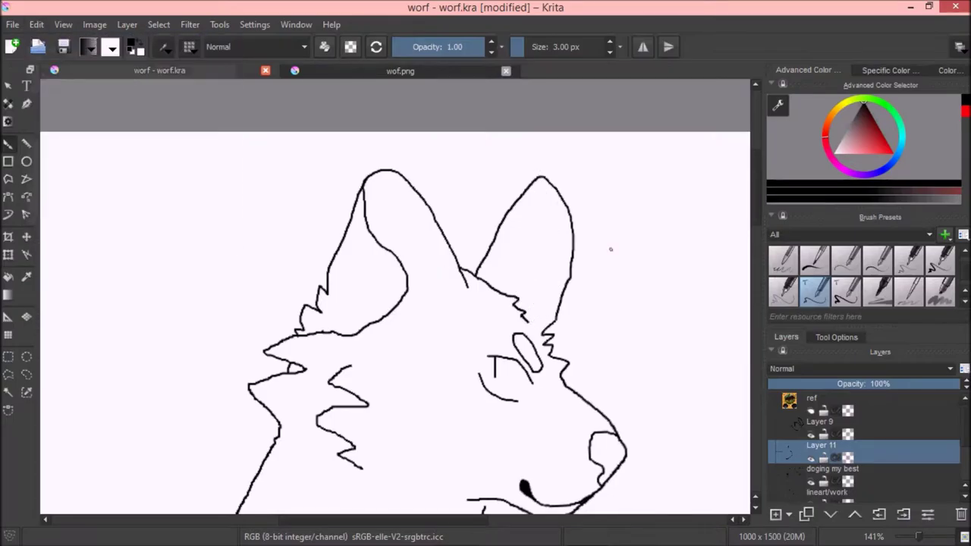
pyautogui.hotkey('ctrl', 'z')
# - Draw the near ear's inner rim and front fold, with jagged fur tufts inside the opening
pyautogui.scroll(2, 390, 235)
pyautogui.moveTo(417, 205)
pyautogui.mouseDown()
pyautogui.moveTo(466, 357)
pyautogui.moveTo(535, 425)
pyautogui.mouseUp()
pyautogui.scroll(-6, 382, 227)
pyautogui.scroll(6, 382, 227)
pyautogui.moveTo(354, 302)
pyautogui.mouseDown()
pyautogui.moveTo(349, 258)
pyautogui.moveTo(435, 272)
pyautogui.moveTo(457, 419)
pyautogui.mouseUp()
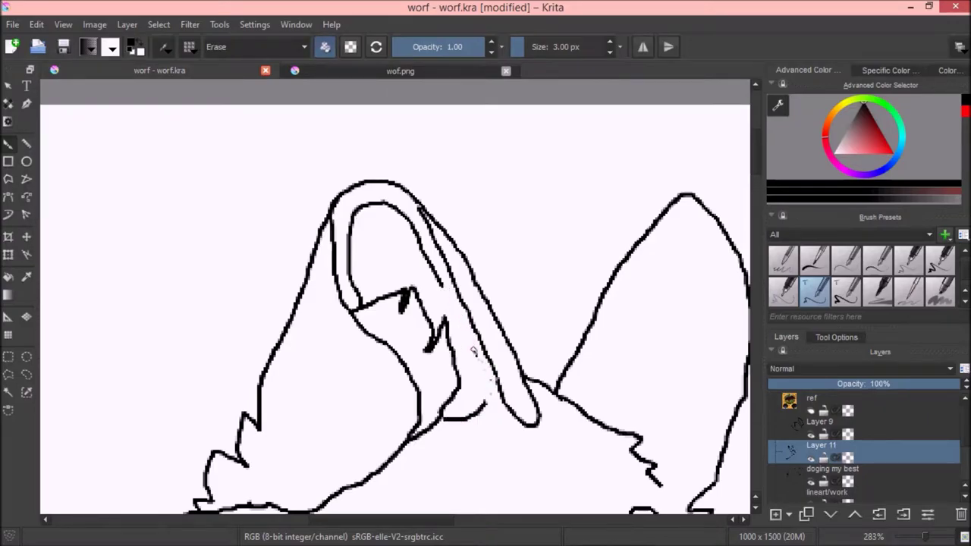
pyautogui.click(37, 25)
# - Change the brush smoothing to Basic Smoothing and try a fur line on the back of the near ear
pyautogui.click(837, 337)
pyautogui.click(865, 371)
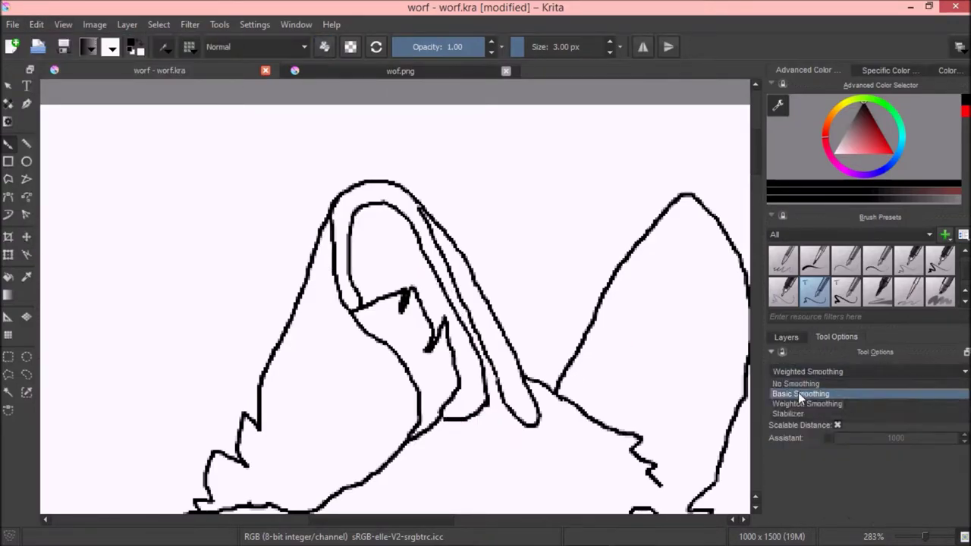
pyautogui.click(799, 392)
pyautogui.scroll(5, 756, 158)
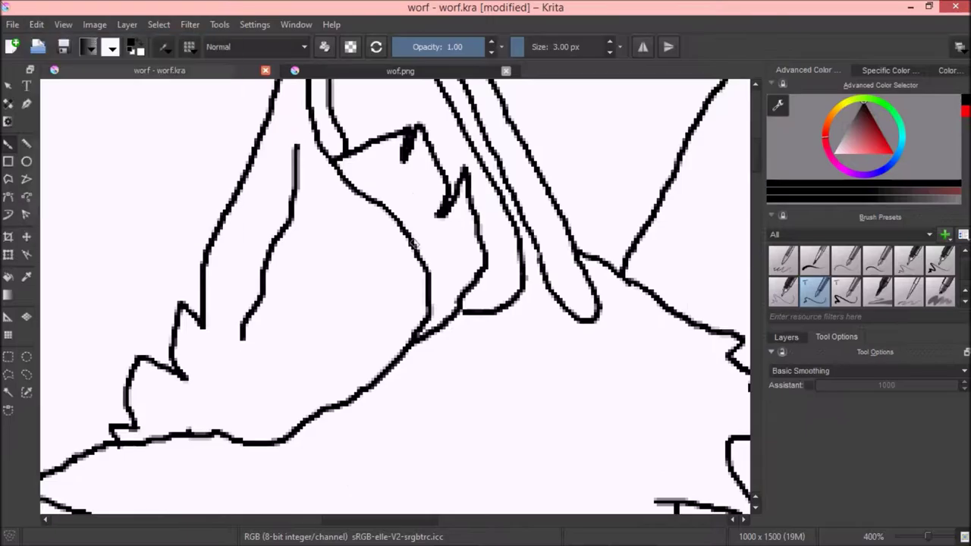
pyautogui.scroll(-4, 395, 303)
pyautogui.scroll(2, 394, 303)
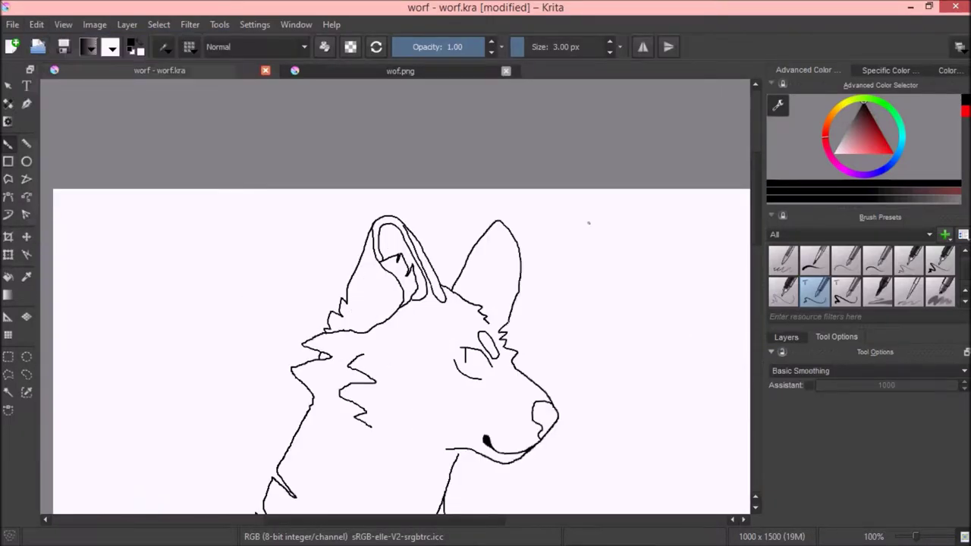
# - Lasso the jagged fur tufts inside the near ear and delete them
pyautogui.scroll(4, 409, 288)
pyautogui.press('e')
pyautogui.click(27, 375)
pyautogui.moveTo(401, 206); pyautogui.dragTo(430, 240)
pyautogui.moveTo(490, 296); pyautogui.dragTo(488, 299)
pyautogui.press('Delete')
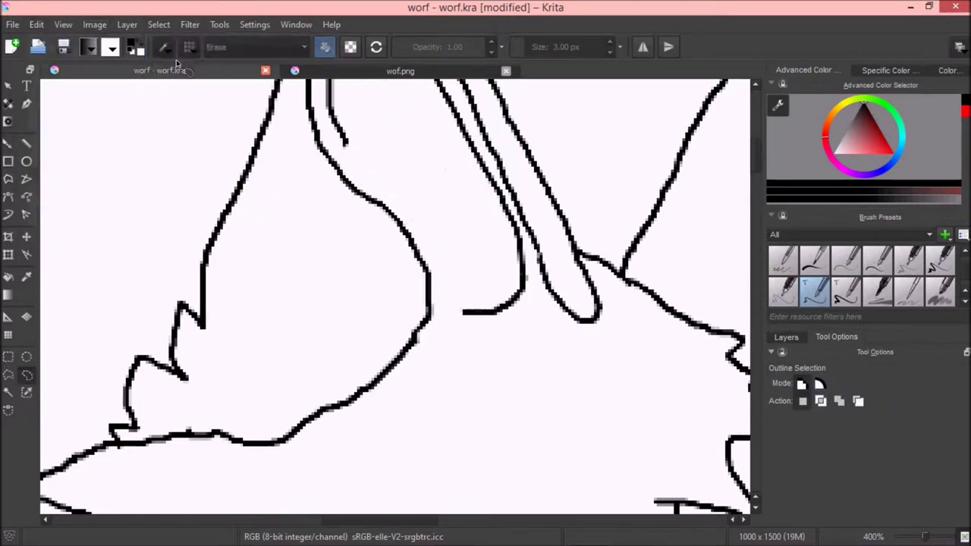
# - Close the near ear's inner outline at its base and draw a curved fold line inside it
pyautogui.press('b')
pyautogui.press('e')
pyautogui.scroll(2, 395, 296)
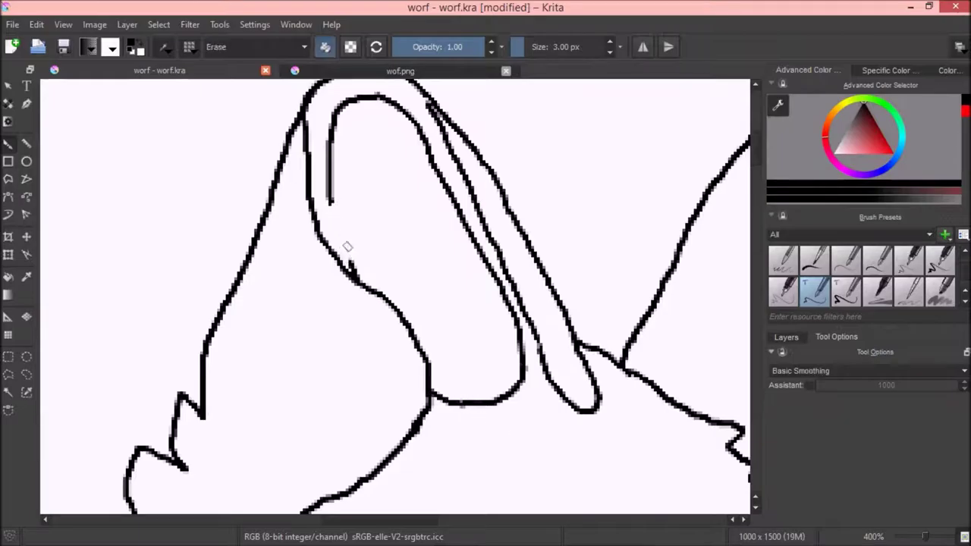
pyautogui.scroll(-8, 408, 293)
pyautogui.click(507, 533)
pyautogui.write('it looki like a vagineee')
pyautogui.click(927, 114)
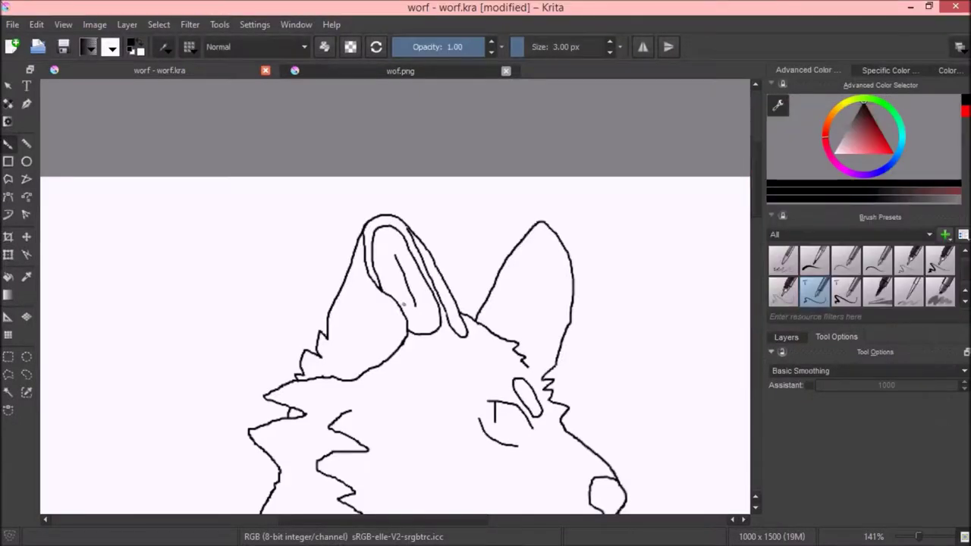
# - Check the wof.png reference and draw a curved brow line above the eye on a new layer
pyautogui.scroll(-3, 755, 200)
pyautogui.hotkey('ctrl', '+')
pyautogui.click(786, 337)
pyautogui.click(775, 514)
pyautogui.click(400, 71)
pyautogui.click(161, 70)
pyautogui.moveTo(922, 536)
pyautogui.mouseDown()
pyautogui.moveTo(909, 540)
pyautogui.moveTo(924, 537)
pyautogui.mouseUp()
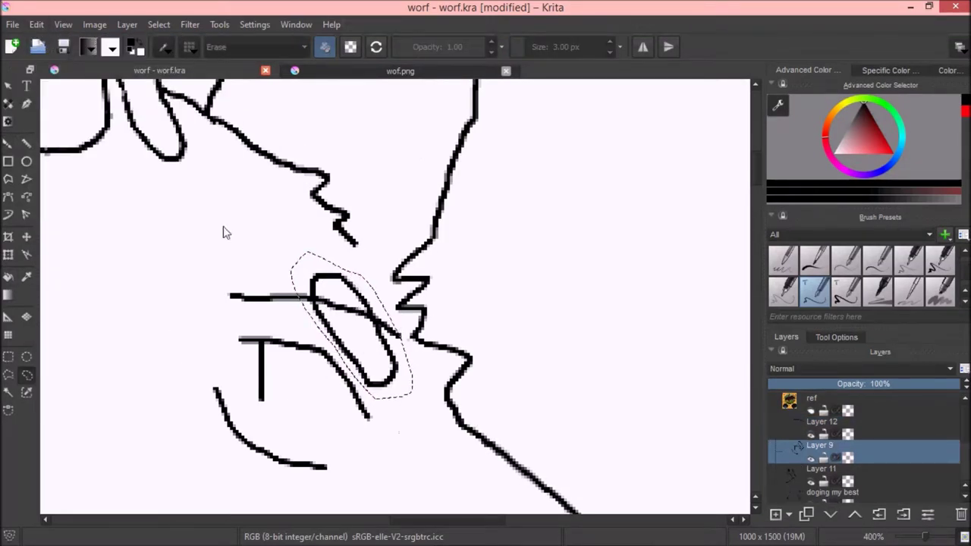
# - Put the lassoed brow oval on its own hidden layer named brows, and rename the brow line's layer BROWS
pyautogui.scroll(-2, 865, 448)
pyautogui.press('1')
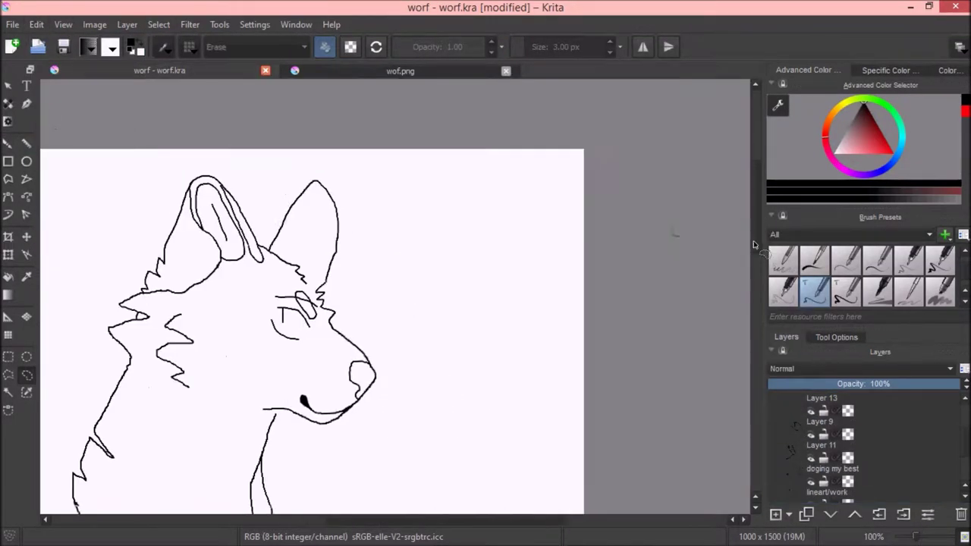
pyautogui.scroll(2, 803, 455)
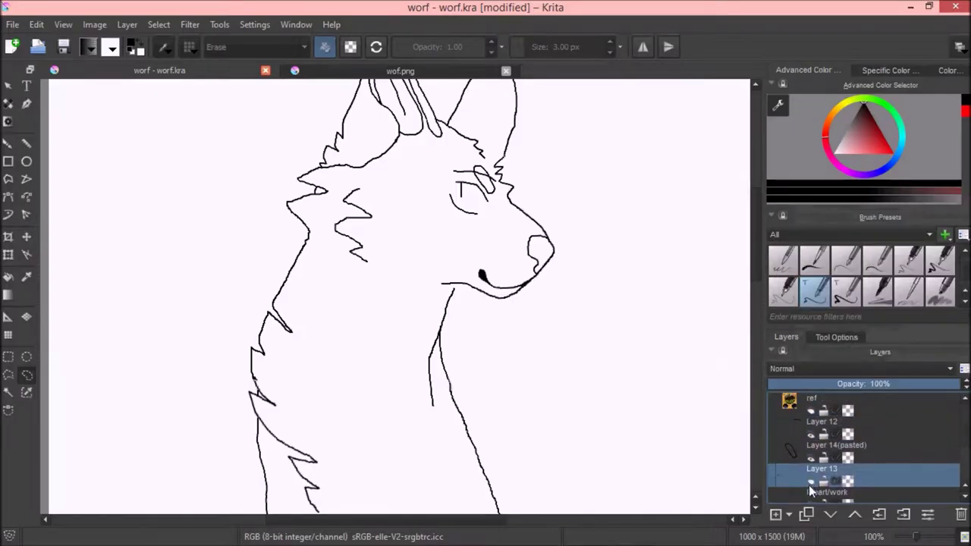
pyautogui.click(812, 452)
pyautogui.click(818, 426)
pyautogui.scroll(2, 523, 91)
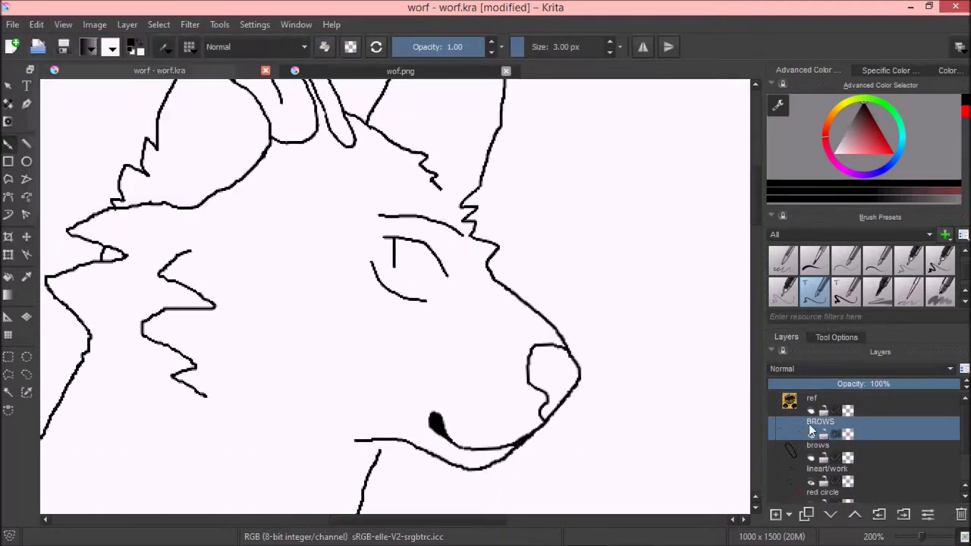
pyautogui.write('WHEN UR KRITA STO')
pyautogui.hotkey('alt', 'F4')
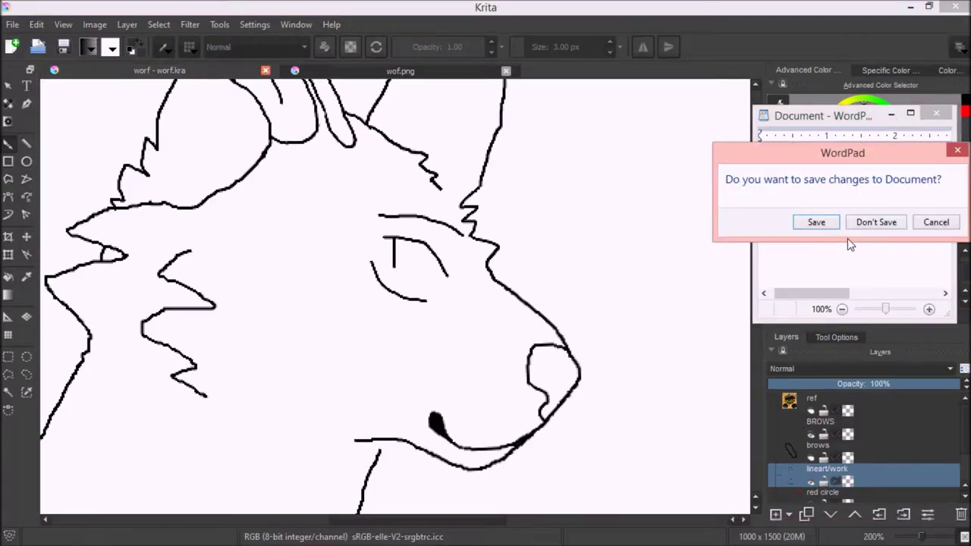
pyautogui.click(875, 220)
# - Restart Krita and reopen worf.kra together with the wof.png reference
pyautogui.hotkey('ctrl', 'q')
pyautogui.click(426, 303)
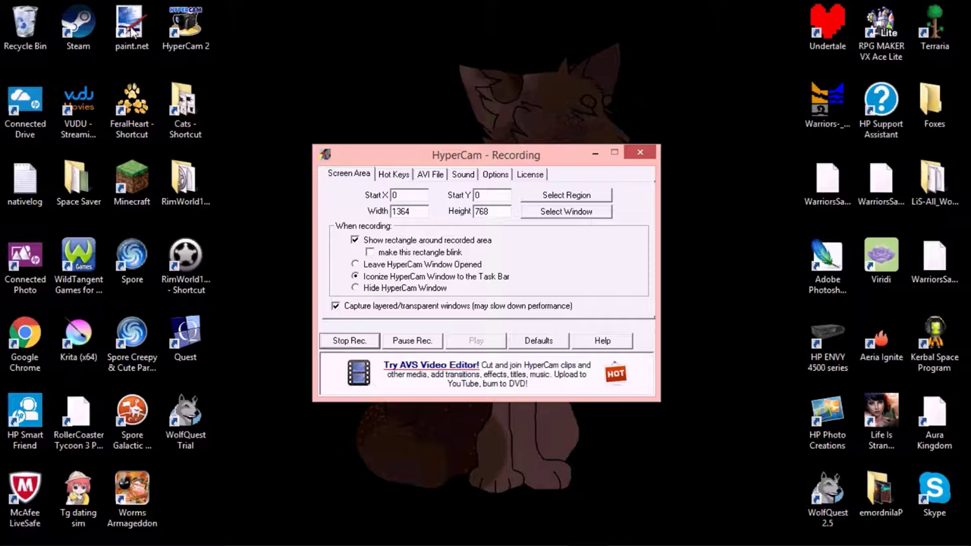
pyautogui.doubleClick(88, 327)
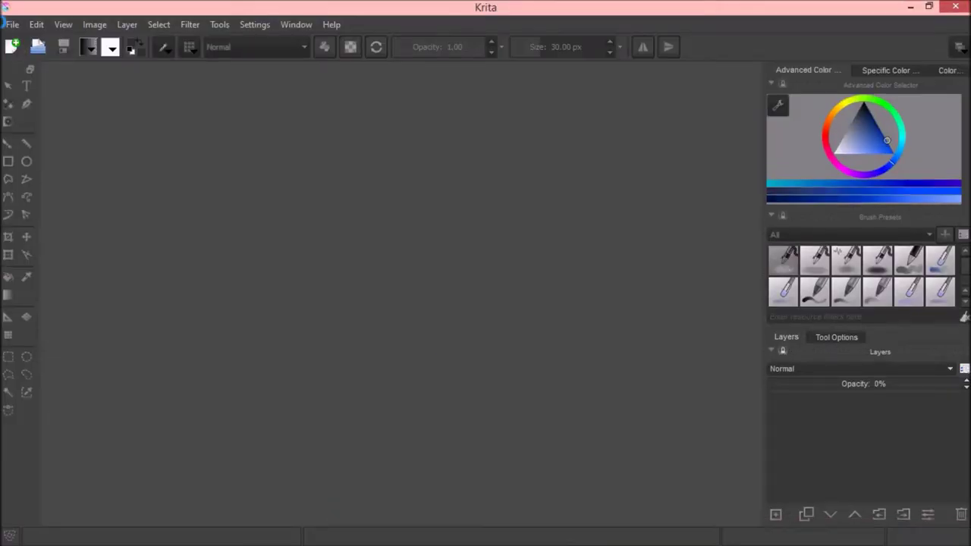
pyautogui.click(5, 25)
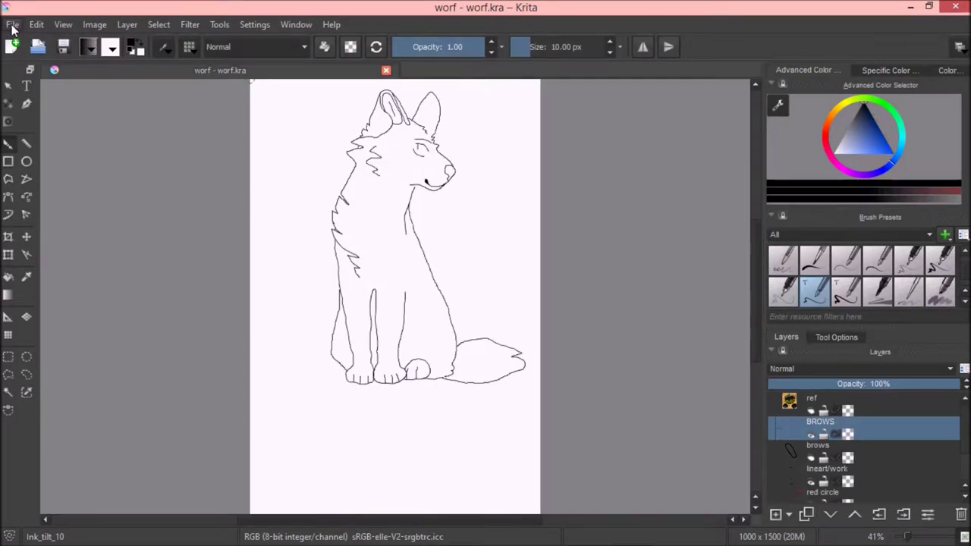
pyautogui.click(600, 305)
# - Try to erase the front end of the brow line on the BROWS layer with a 5.07 px eraser
pyautogui.press('+')
pyautogui.press('+')
pyautogui.press('+')
pyautogui.press('+')
pyautogui.press('+')
pyautogui.press('e')
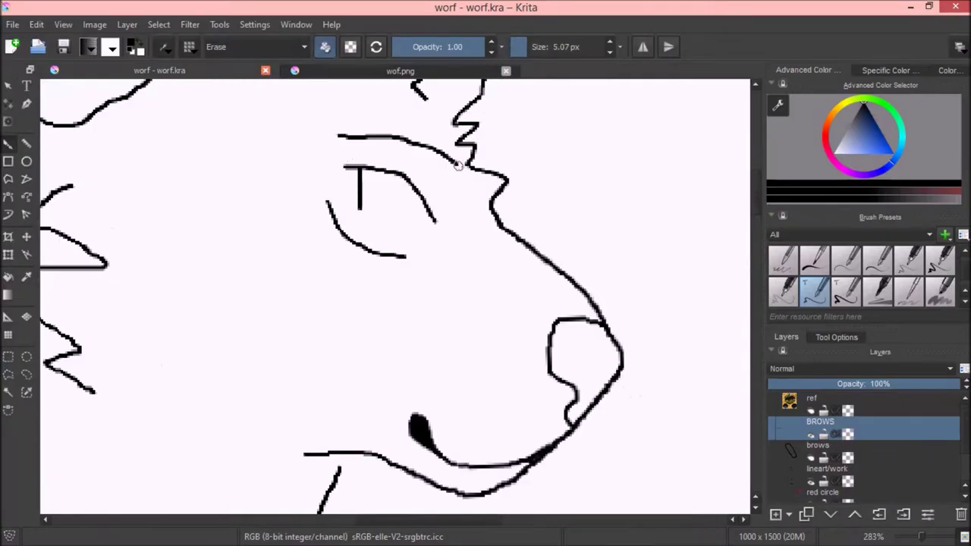
pyautogui.rightClick(792, 422)
pyautogui.press('Escape')
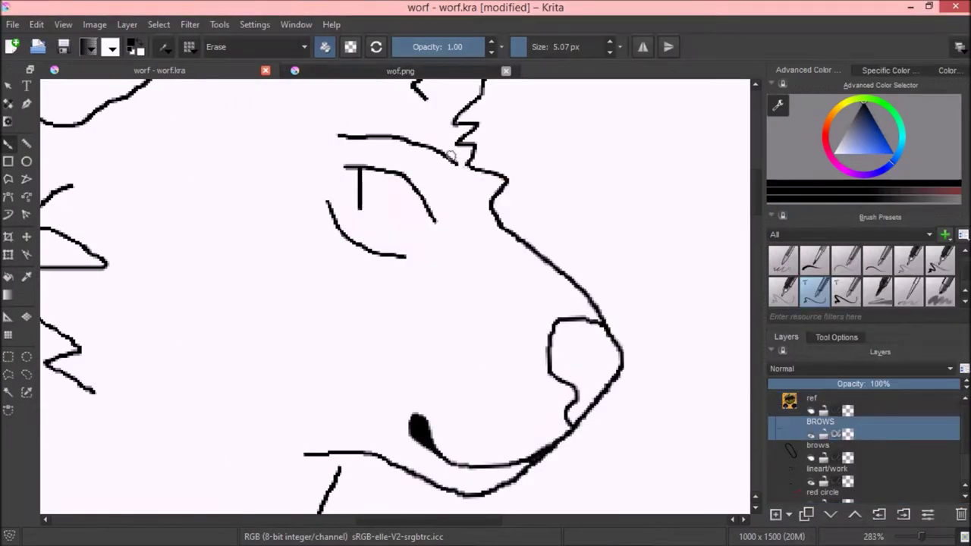
pyautogui.write('wolf')
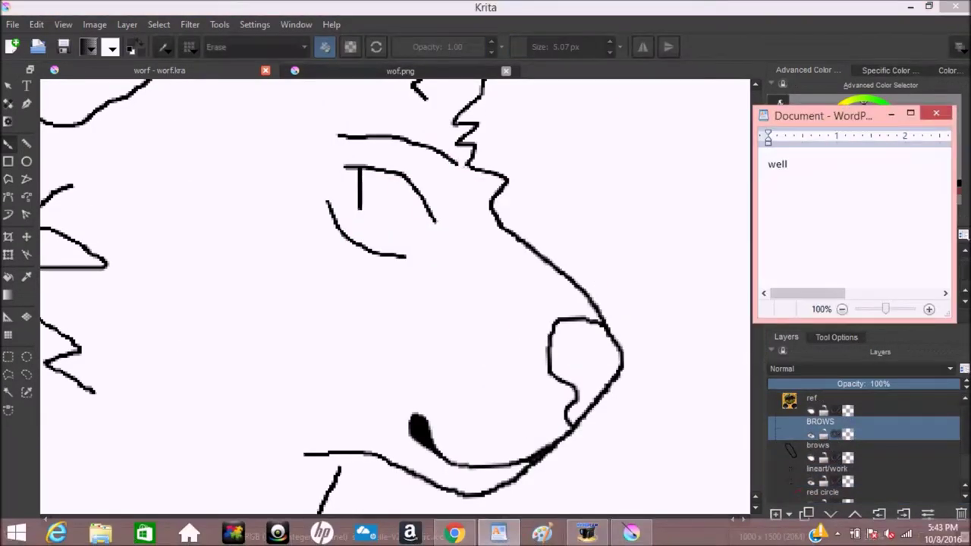
pyautogui.write(' folks fuck me')
# - Save the drawing as worf 2.kra and create a new 1000 x 1500 px RGB document with two layers
pyautogui.click(13, 24)
pyautogui.click(38, 101)
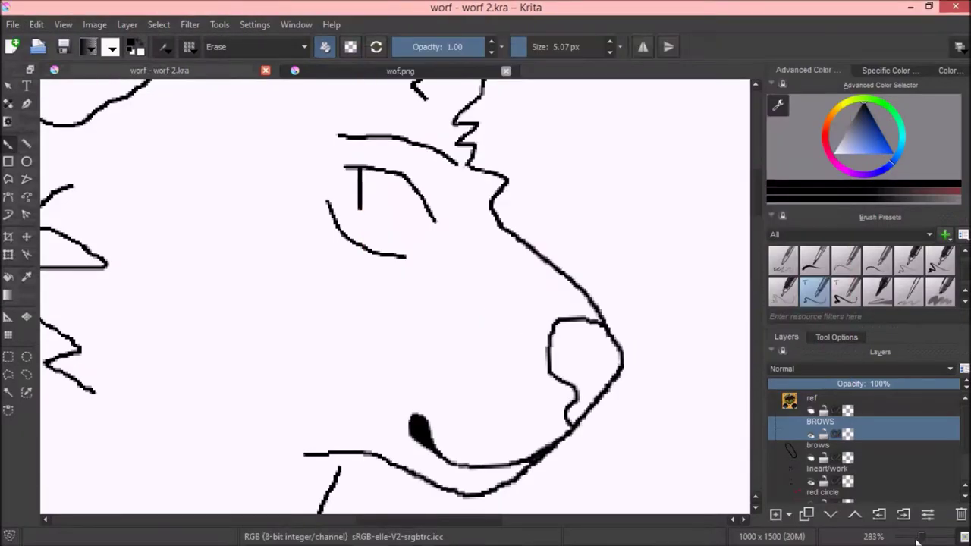
pyautogui.click(12, 45)
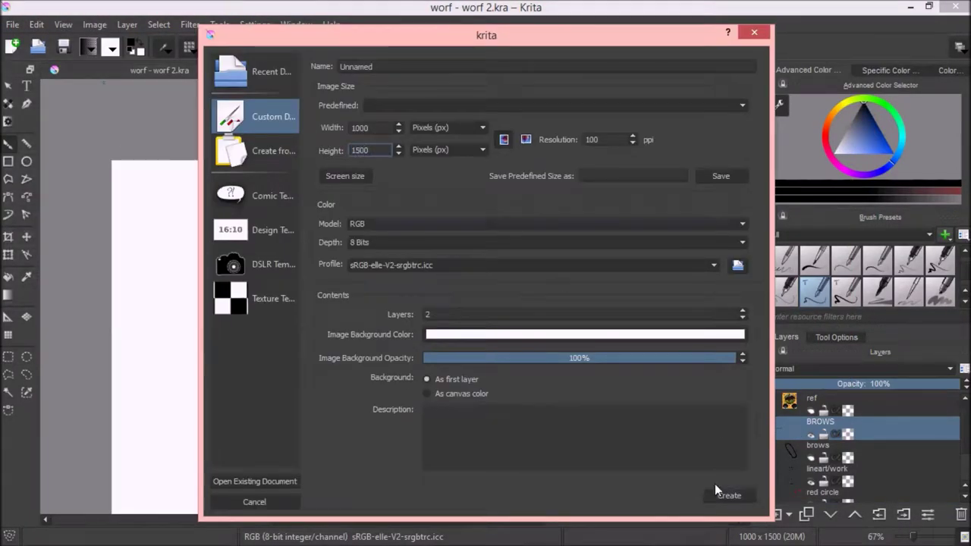
pyautogui.click(727, 494)
# - Copy the wolf lineart from worf 2.kra into the new document and name the layers linart/work and bg
pyautogui.click(34, 25)
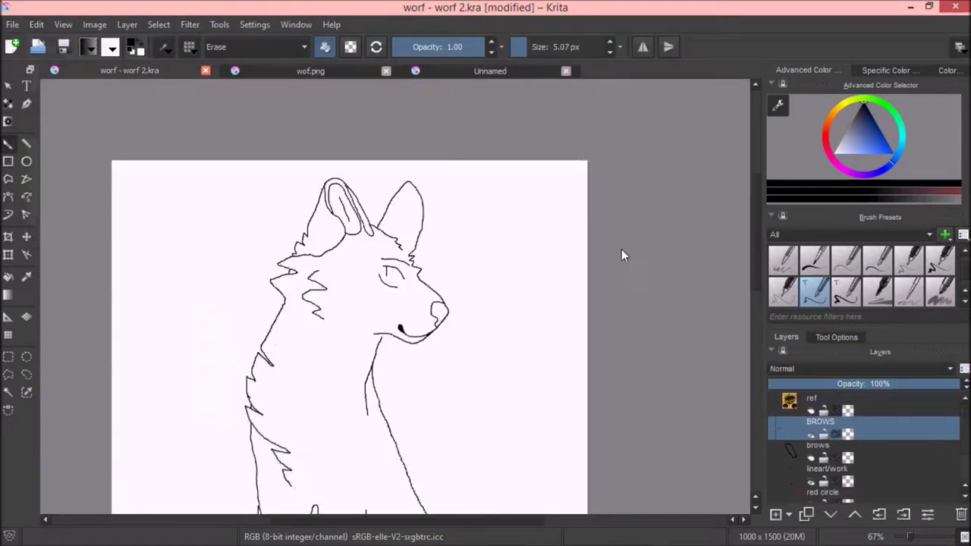
pyautogui.scroll(-4, 622, 249)
pyautogui.moveTo(794, 473)
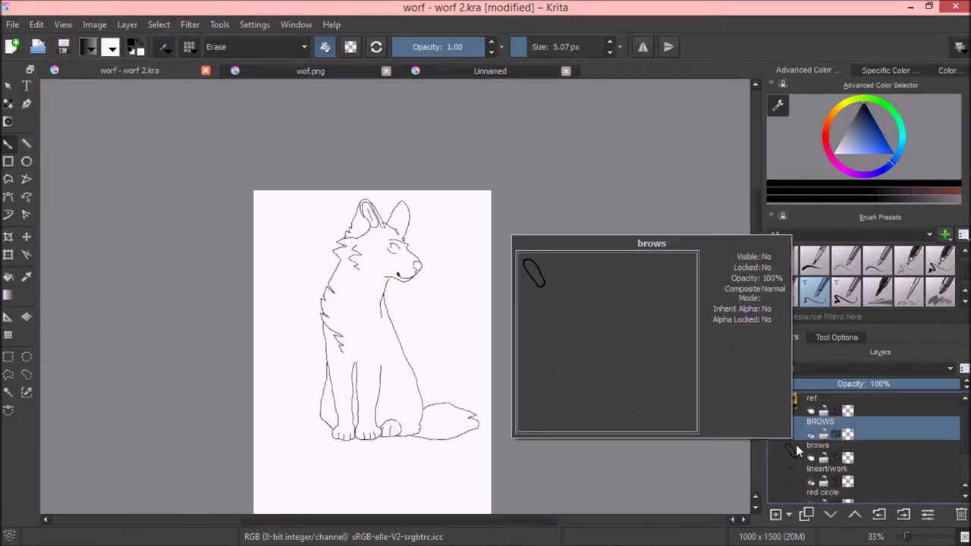
pyautogui.moveTo(260, 184); pyautogui.dragTo(491, 461)
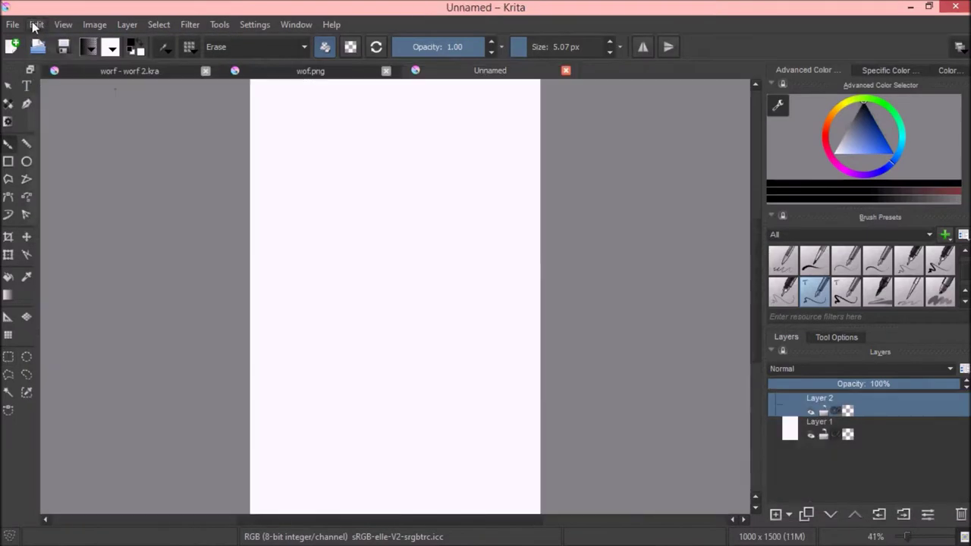
pyautogui.hotkey('ctrl', 'v')
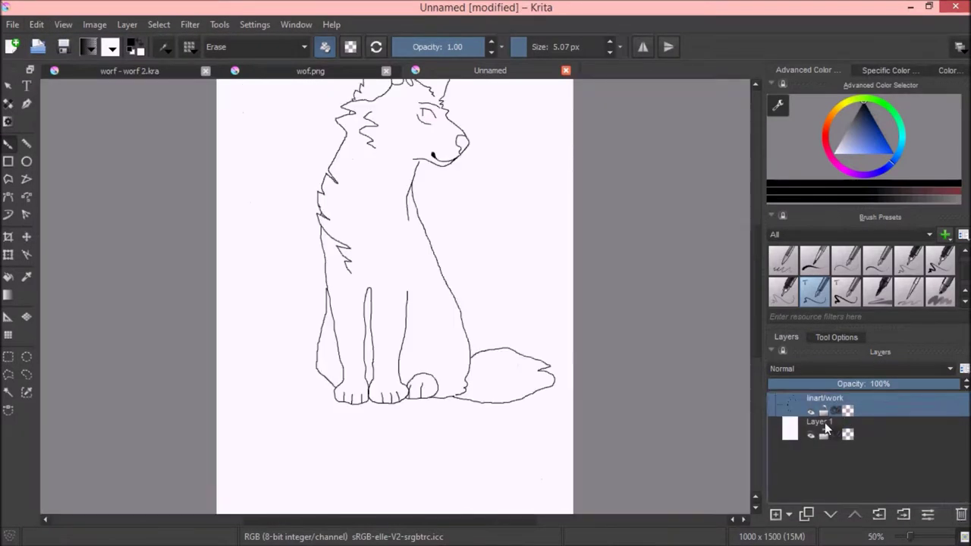
pyautogui.press('+')
pyautogui.press('+')
pyautogui.press('+')
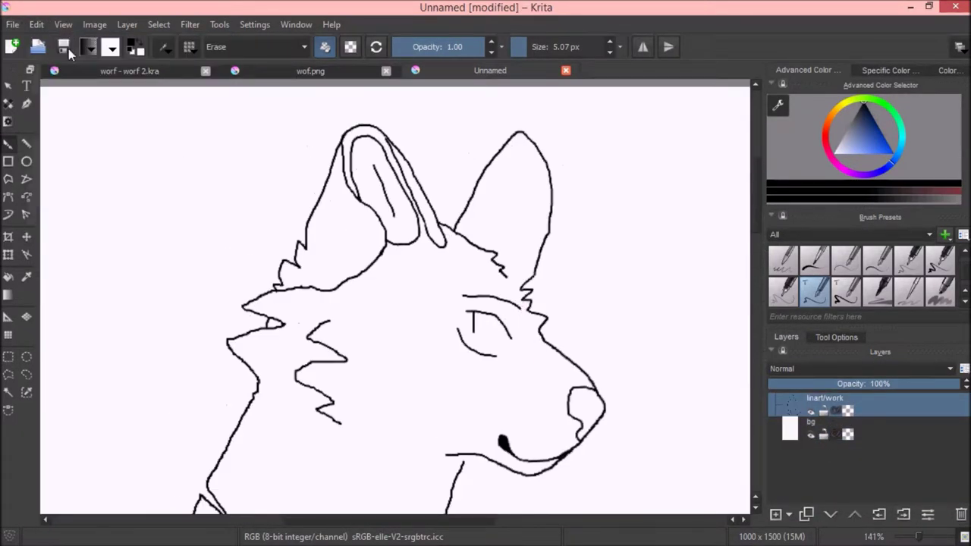
# - Save the new document as "the new worf in town" and add a layer named coloring between the lineart and bg
pyautogui.click(66, 48)
pyautogui.write('the new worf in town')
pyautogui.press('Return')
pyautogui.click(178, 69)
pyautogui.rightClick(451, 182)
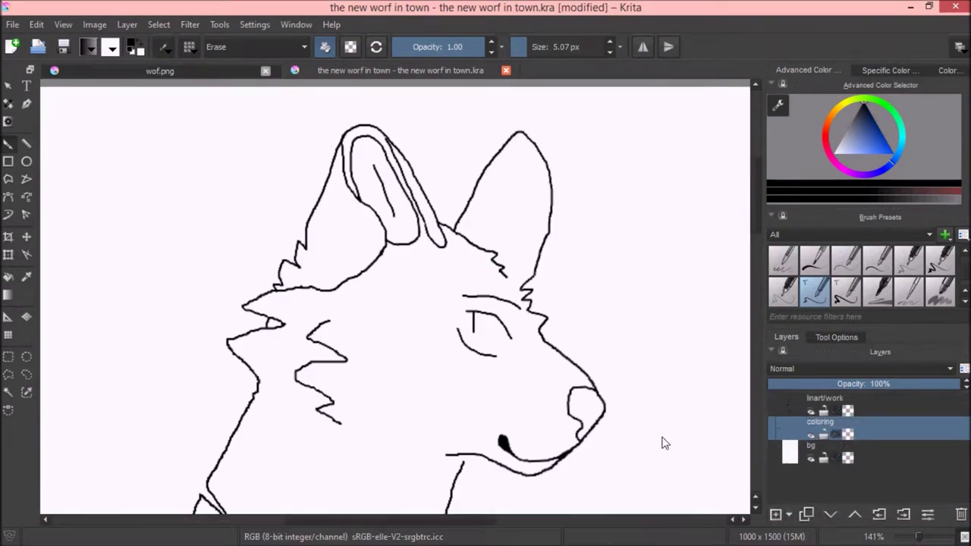
# - Set the brush to normal painting mode with a dark reddish-brown colour
pyautogui.press('e')
pyautogui.press('+')
pyautogui.press('+')
pyautogui.moveTo(532, 192); pyautogui.dragTo(502, 510)
pyautogui.scroll(15, 505, 510)
pyautogui.press('1')
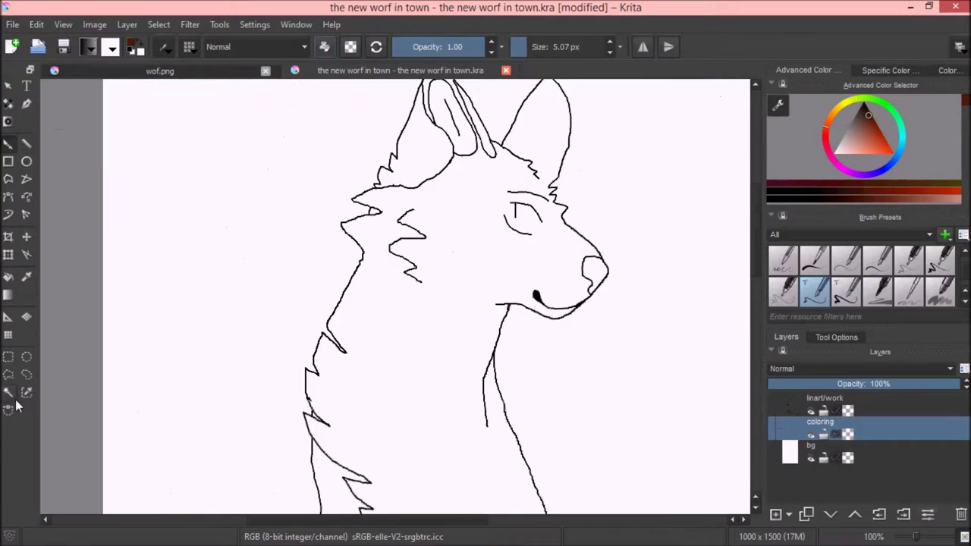
# - Select the wolf's body and tail and paint them dark reddish-brown on the coloring layer with a 156.64 px brush
pyautogui.click(158, 24)
pyautogui.press('-')
pyautogui.press('-')
pyautogui.click(966, 306)
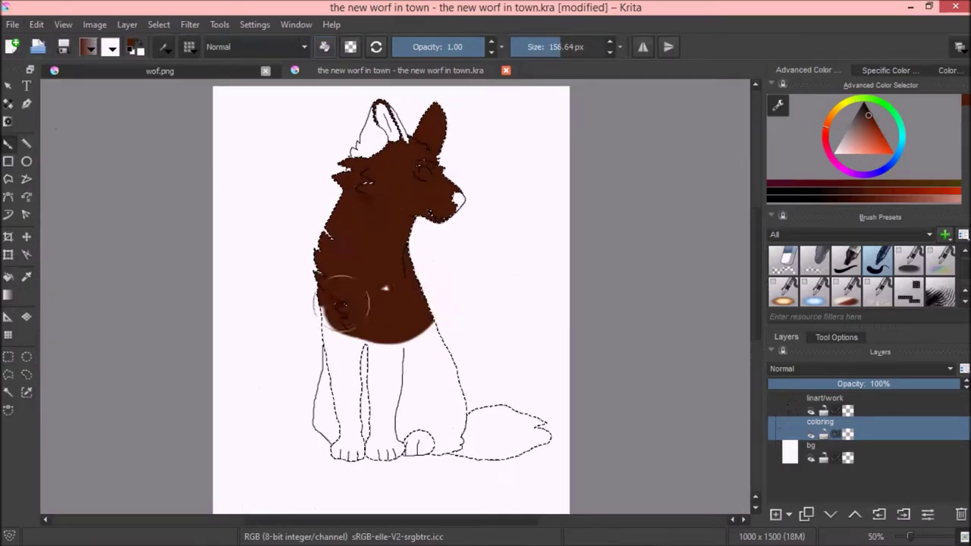
pyautogui.moveTo(342, 304)
pyautogui.mouseDown()
pyautogui.moveTo(516, 436)
pyautogui.moveTo(440, 265)
pyautogui.moveTo(326, 394)
pyautogui.mouseUp()
pyautogui.click(189, 24)
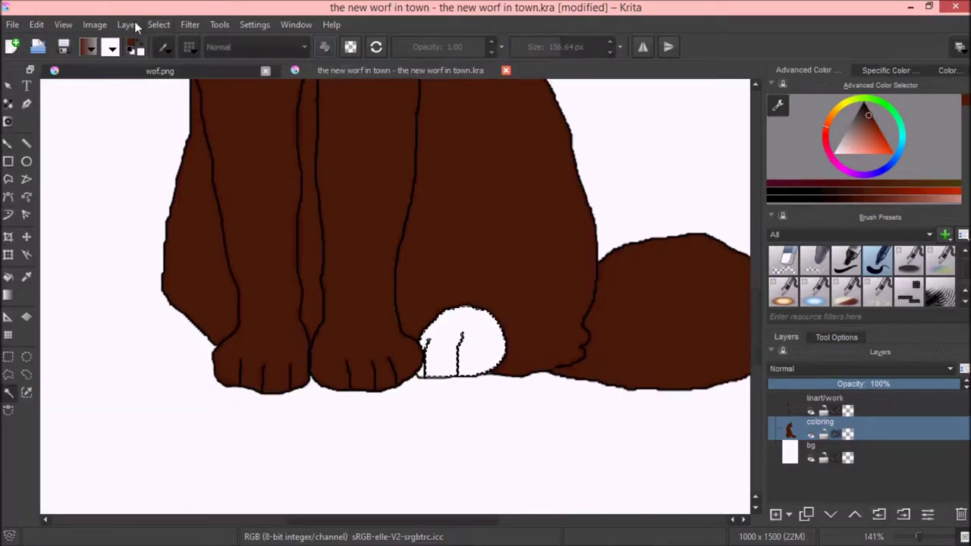
# - Paint the selected hind paw with the same dark brown and clear the selection
pyautogui.moveTo(456, 357); pyautogui.dragTo(444, 337)
pyautogui.click(158, 25)
pyautogui.click(176, 26)
pyautogui.click(167, 24)
pyautogui.click(174, 56)
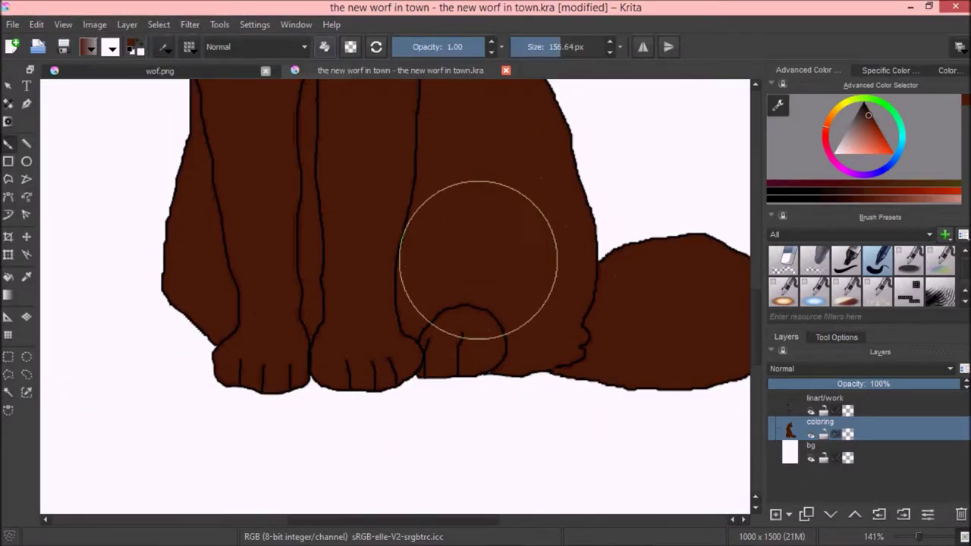
# - Touch up small gaps in the brown along the back fur with a 3.81 px brush
pyautogui.scroll(5, 271, 245)
pyautogui.press('+')
pyautogui.press('+')
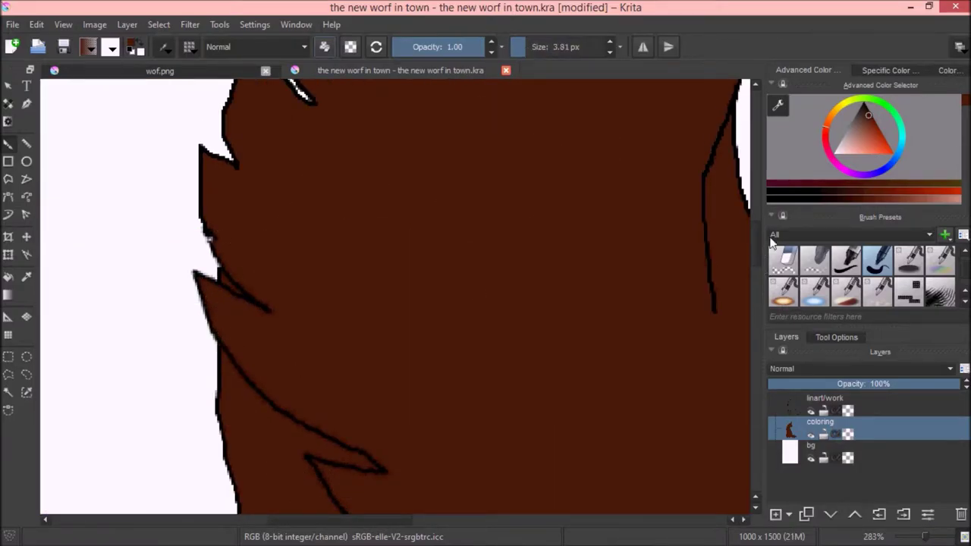
pyautogui.scroll(3, 278, 358)
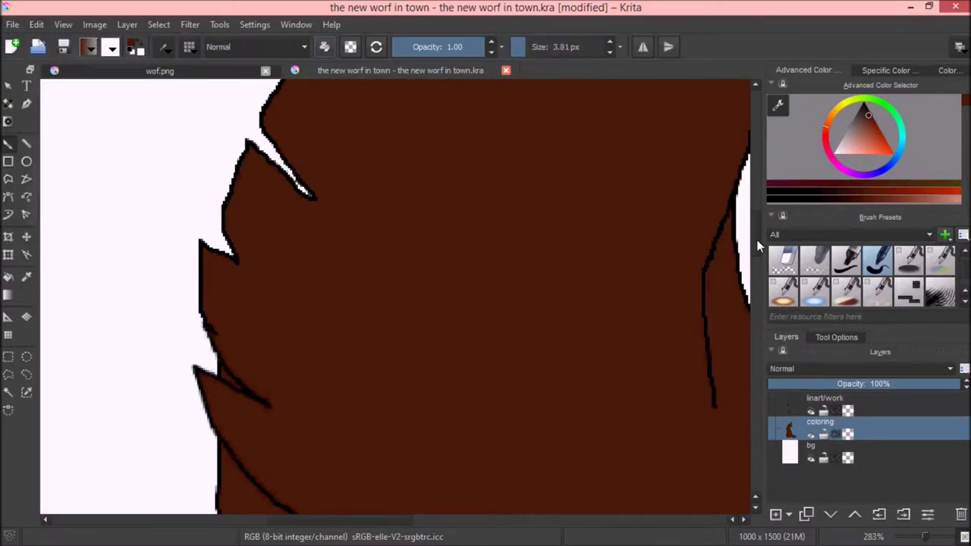
pyautogui.hscroll(7, 464, 505)
pyautogui.scroll(-3, 617, 341)
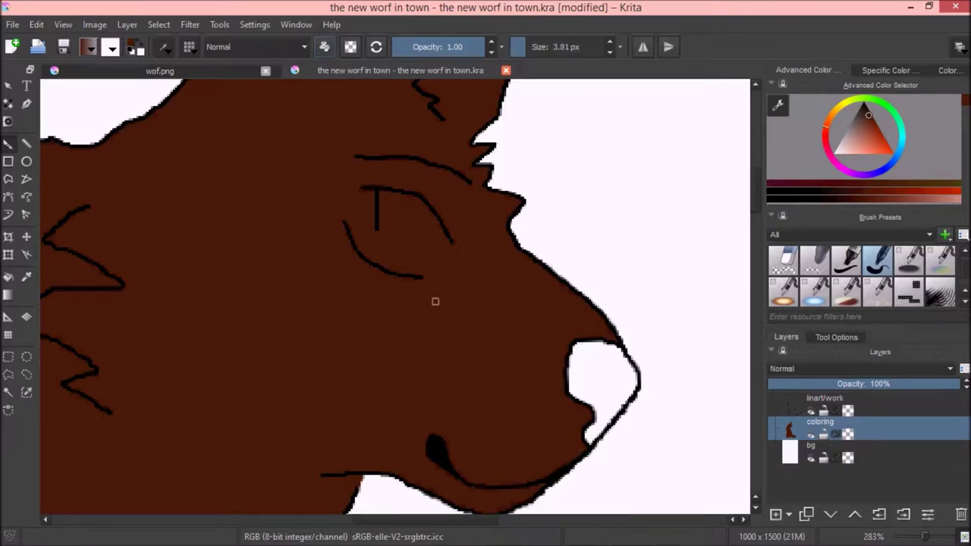
# - Select the unpainted areas of the near ear and paint them dark brown, reducing the brush to 14.20 px
pyautogui.scroll(8, 461, 403)
pyautogui.hscroll(-5, 462, 403)
pyautogui.click(158, 24)
pyautogui.click(177, 69)
pyautogui.click(158, 24)
pyautogui.click(184, 70)
pyautogui.click(159, 24)
pyautogui.click(191, 84)
pyautogui.moveTo(260, 119); pyautogui.dragTo(217, 119)
pyautogui.click(8, 144)
pyautogui.moveTo(448, 288)
pyautogui.mouseDown()
pyautogui.moveTo(325, 174)
pyautogui.moveTo(319, 152)
pyautogui.mouseUp()
pyautogui.press('[')
pyautogui.press('[')
pyautogui.press('[')
pyautogui.scroll(3, 328, 237)
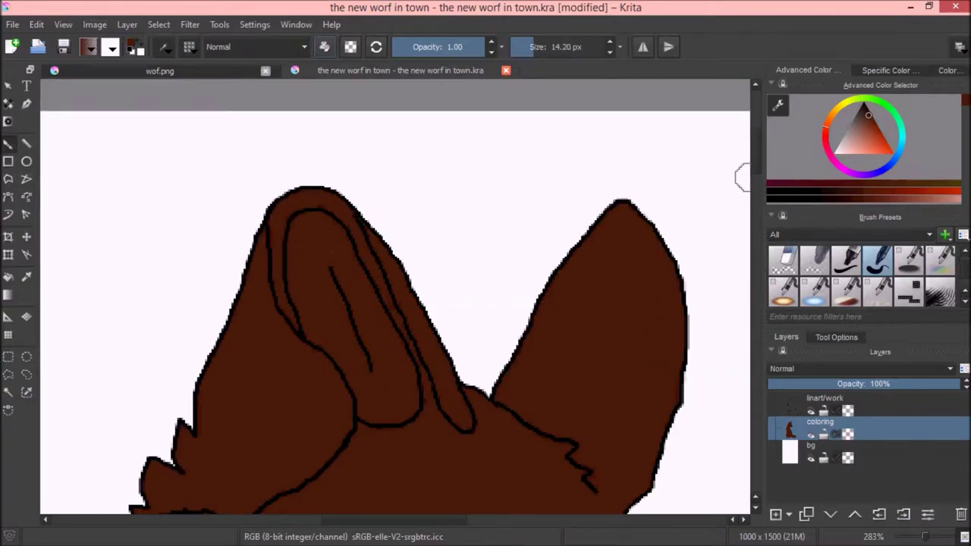
# - Select the nose, fill it with the dark brown and clear the selection
pyautogui.scroll(-5, 572, 295)
pyautogui.hscroll(5, 462, 325)
pyautogui.click(158, 25)
pyautogui.click(176, 69)
pyautogui.hotkey('shift', 'BackSpace')
pyautogui.click(159, 24)
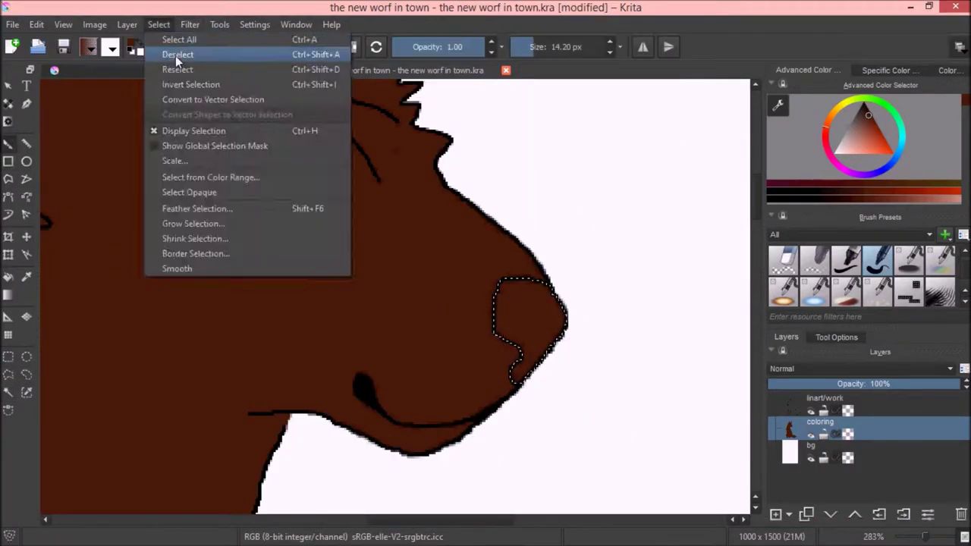
pyautogui.click(176, 54)
# - Save the drawing and pick a darker brown from the wof.png reference
pyautogui.hotkey('ctrl', 's')
pyautogui.hotkey('ctrl', 'Tab')
pyautogui.hotkey('ctrl', 'Tab')
pyautogui.scroll(-5, 395, 296)
pyautogui.scroll(-2, 865, 277)
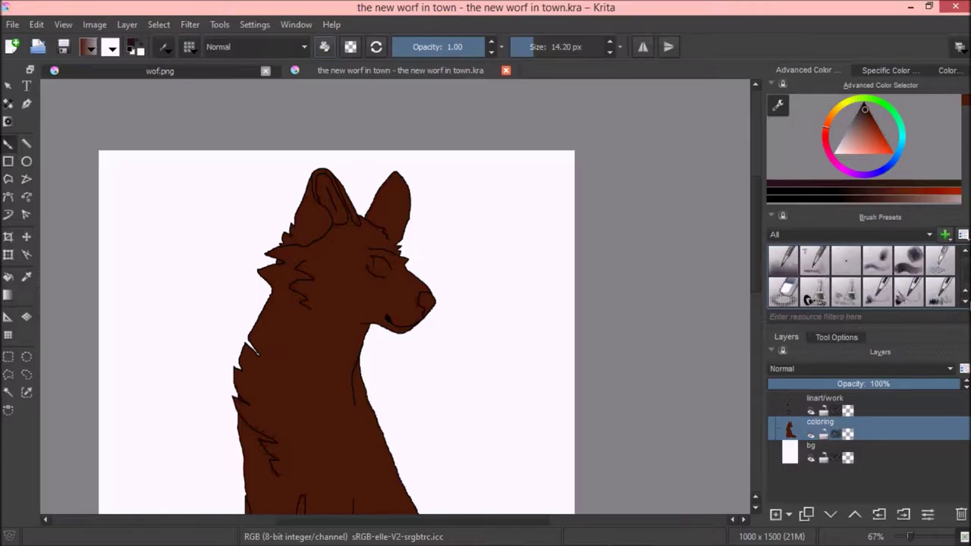
# - Duplicate the coloring layer as coloring2 and paint a dark marking from the eye to the back of the neck with the 128 px Sketch_speedpaint brush
pyautogui.click(806, 515)
pyautogui.press('+')
pyautogui.press('+')
pyautogui.moveTo(334, 279); pyautogui.dragTo(173, 356)
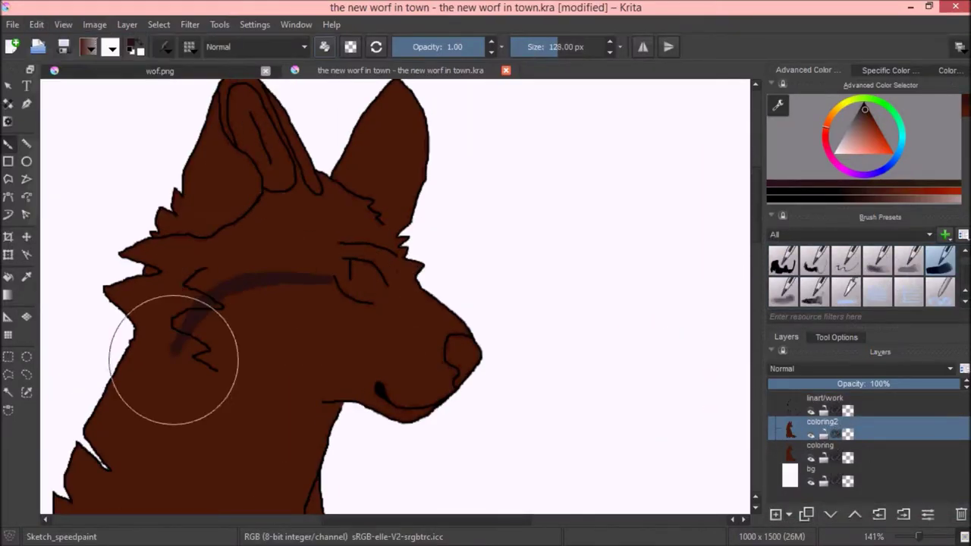
pyautogui.press('F3')
pyautogui.press('Escape')
pyautogui.press('e')
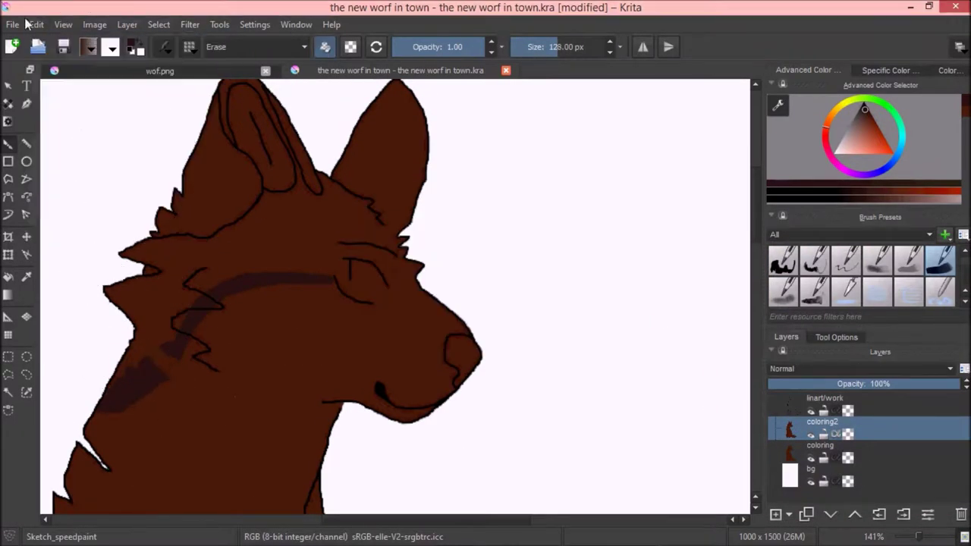
# - Undo and redo the last dark marking stroke, and enlarge the brush to 235.09 px
pyautogui.moveTo(369, 524); pyautogui.dragTo(340, 523)
pyautogui.hotkey('ctrl', 'z')
pyautogui.click(37, 24)
pyautogui.press('Escape')
pyautogui.hotkey('ctrl', 'shift', 'z')
# - Check the wolf's dark back markings in the wof.png reference, and hide the bg layer of the drawing
pyautogui.hotkey('ctrl', 'Tab')
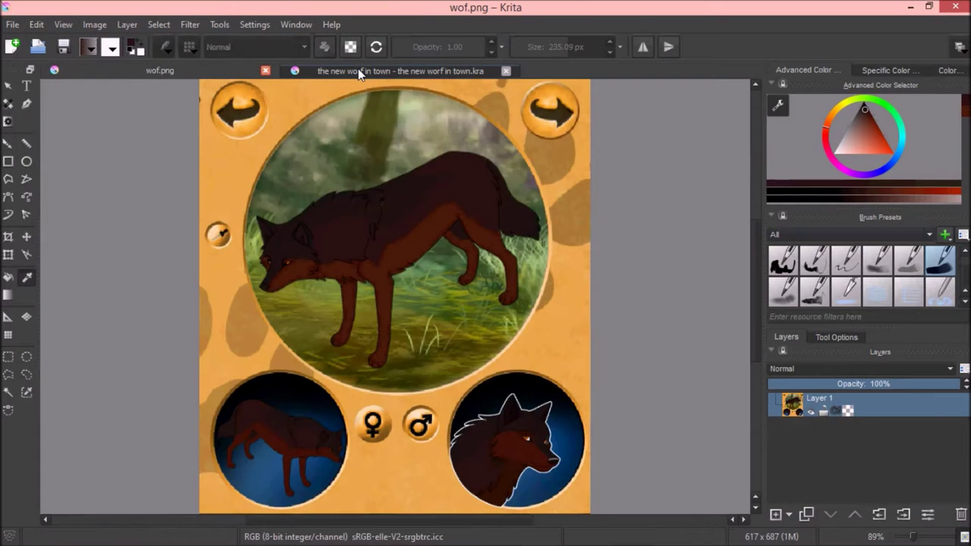
pyautogui.click(360, 72)
pyautogui.hotkey('ctrl', 'Tab')
pyautogui.hotkey('ctrl', 'Tab')
pyautogui.scroll(-3, 344, 197)
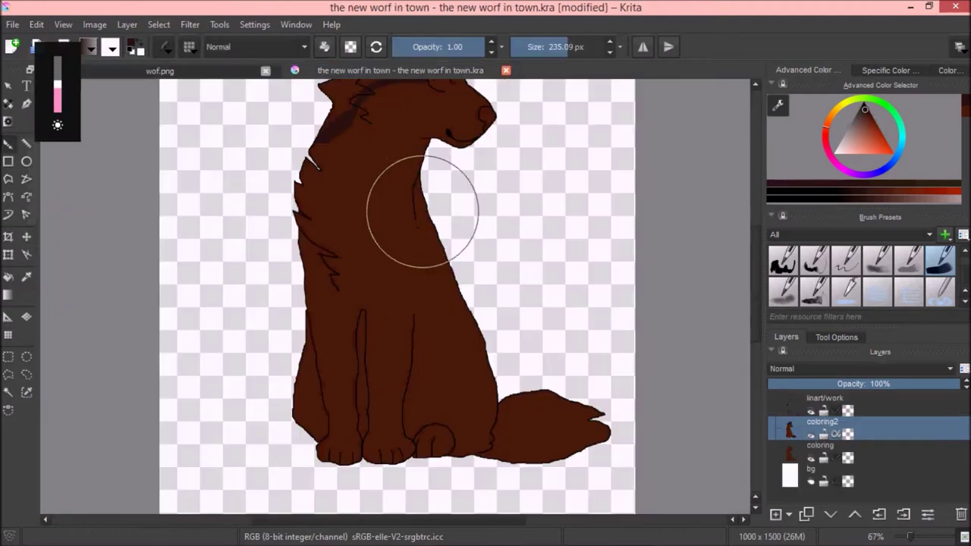
# - Paint a thin dark marking on coloring2 from the chest down the belly and around the haunch
pyautogui.moveTo(419, 228); pyautogui.dragTo(410, 284)
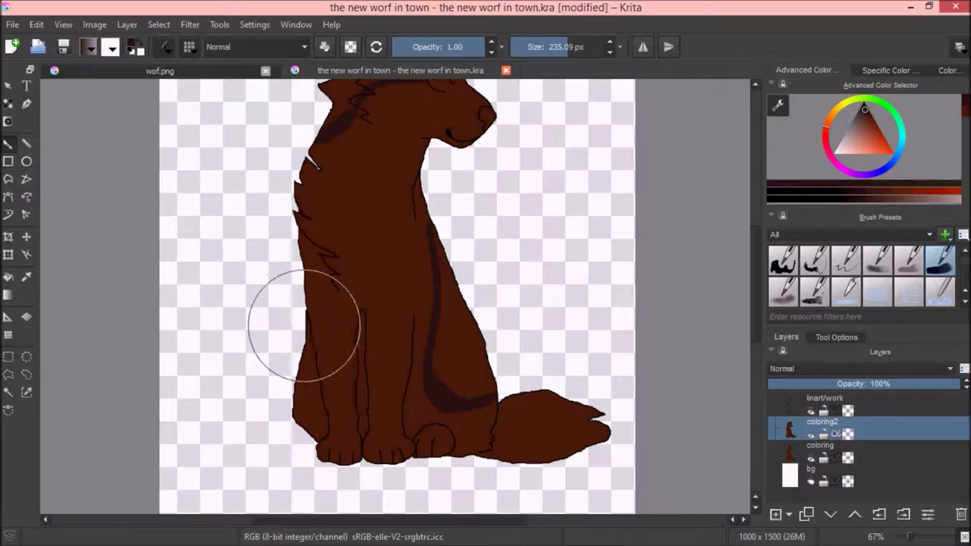
pyautogui.scroll(1, 758, 274)
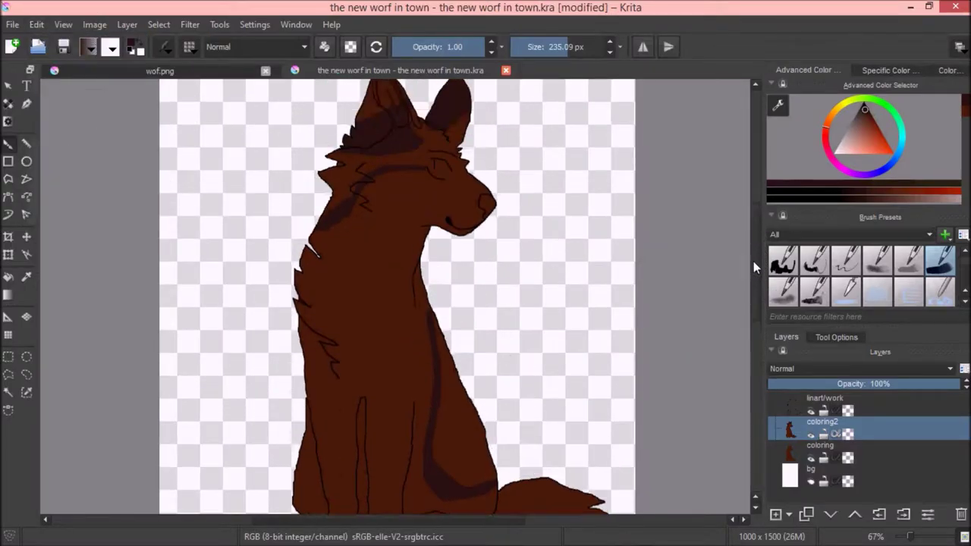
pyautogui.scroll(-1, 753, 266)
# - Switch to WordPad and write the note "i try to make a wolf but accidentally make a cool tabby design"
pyautogui.hotkey('alt', 'Tab')
pyautogui.write('i try to make a wolf but accidentally make a cool tabby design')
pyautogui.press('Home')
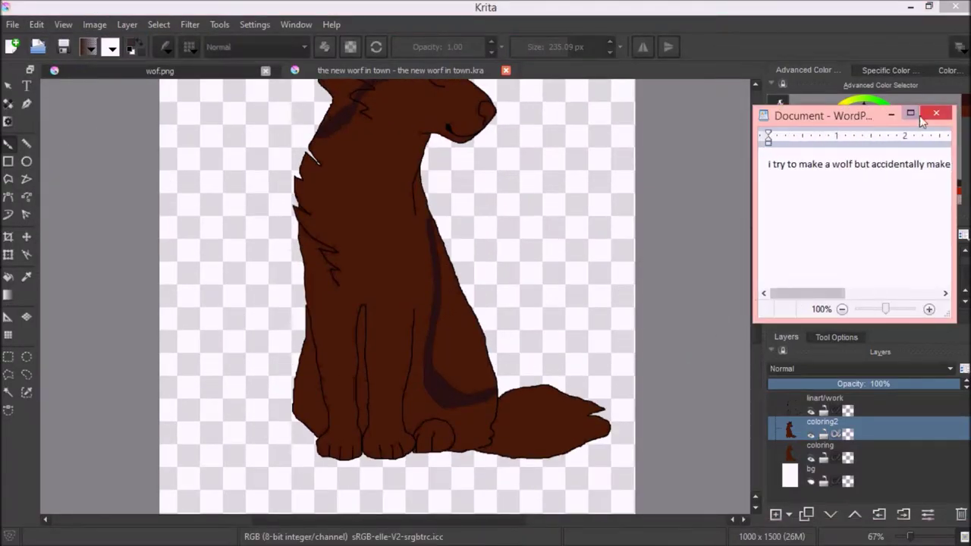
# - Return to the Krita drawing and switch the brush to the Chalk_brush preset
pyautogui.hotkey('alt', 'Tab')
pyautogui.scroll(2, 753, 271)
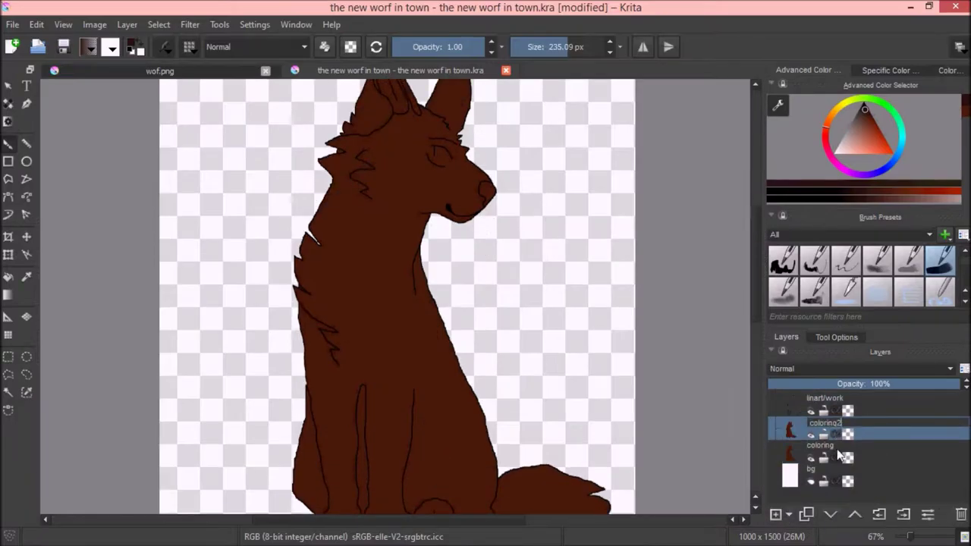
pyautogui.scroll(-2, 865, 277)
pyautogui.click(784, 260)
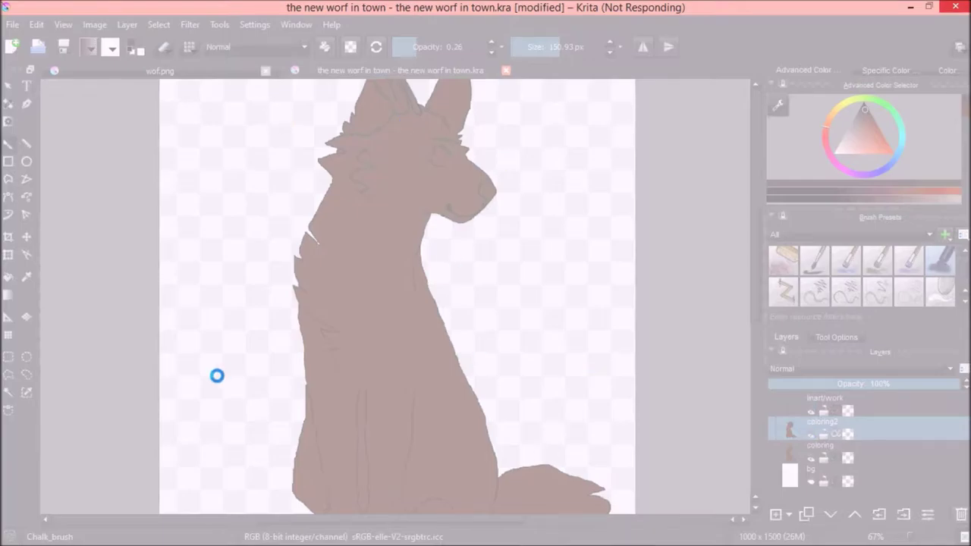
# - Relaunch Krita and reopen the new worf in town.kra and wof.png, accepting the sRGB-elle-V2-srgbtrc.icc profile
pyautogui.hotkey('alt', 'Tab')
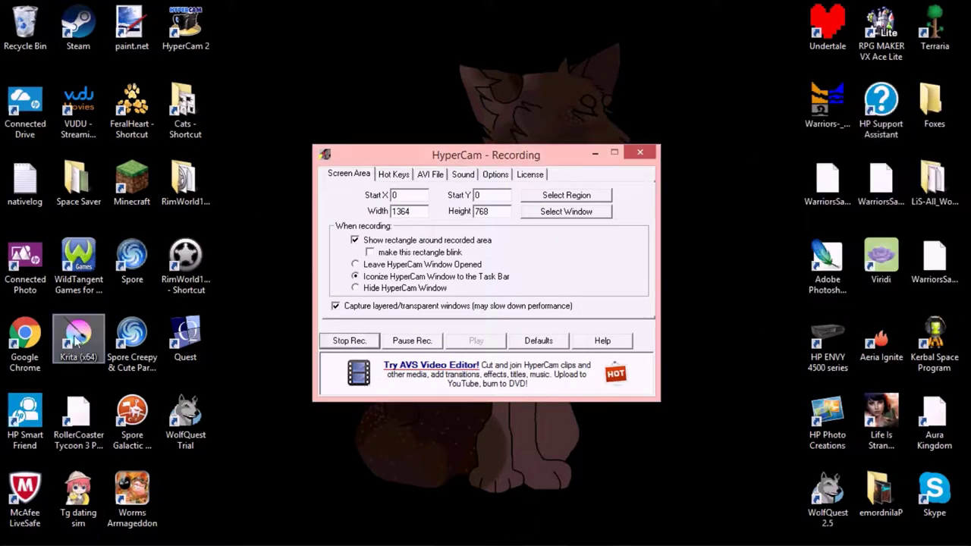
pyautogui.doubleClick(76, 340)
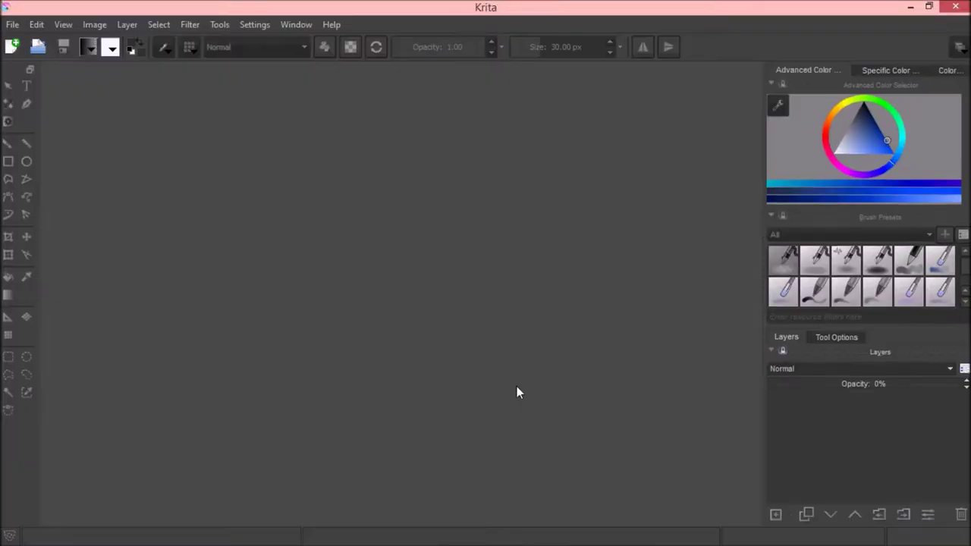
pyautogui.click(12, 24)
pyautogui.moveTo(46, 68)
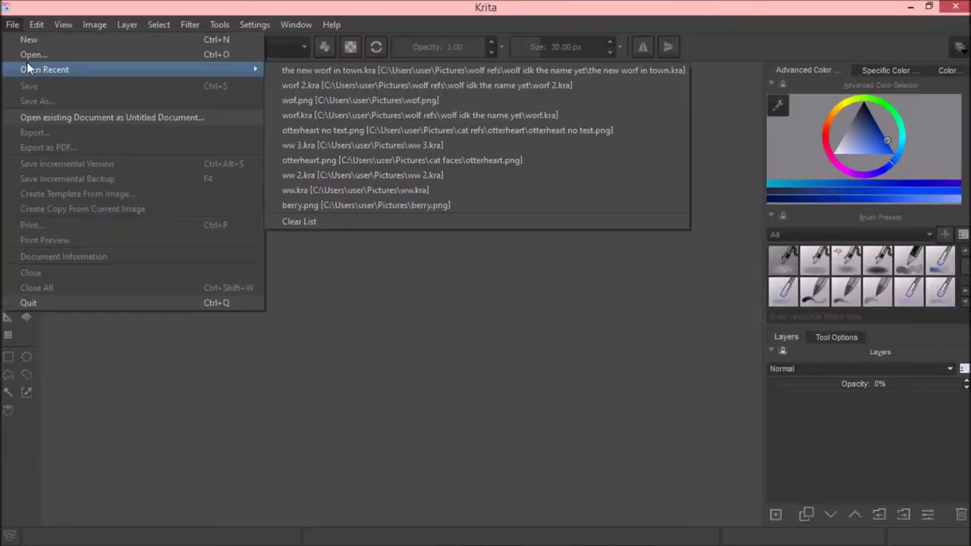
pyautogui.click(334, 67)
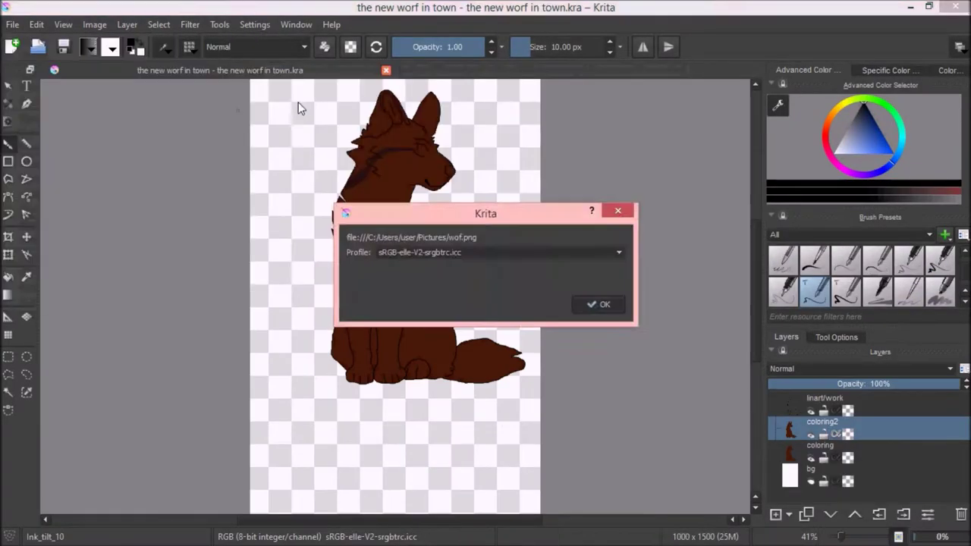
pyautogui.click(598, 305)
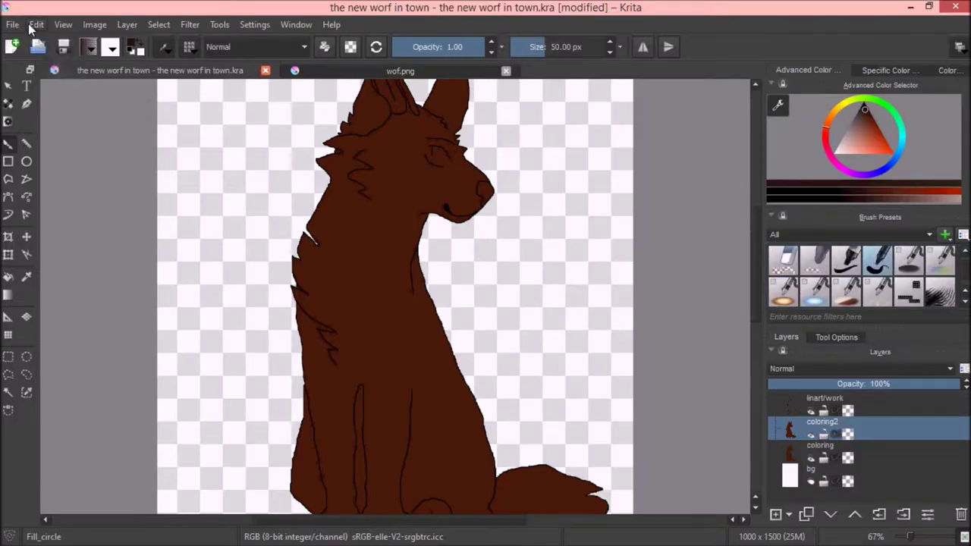
# - Choose another brush tip for the Fill_circle preset in the brush editor and paint test strokes across the canvas
pyautogui.press('F5')
pyautogui.click(284, 100)
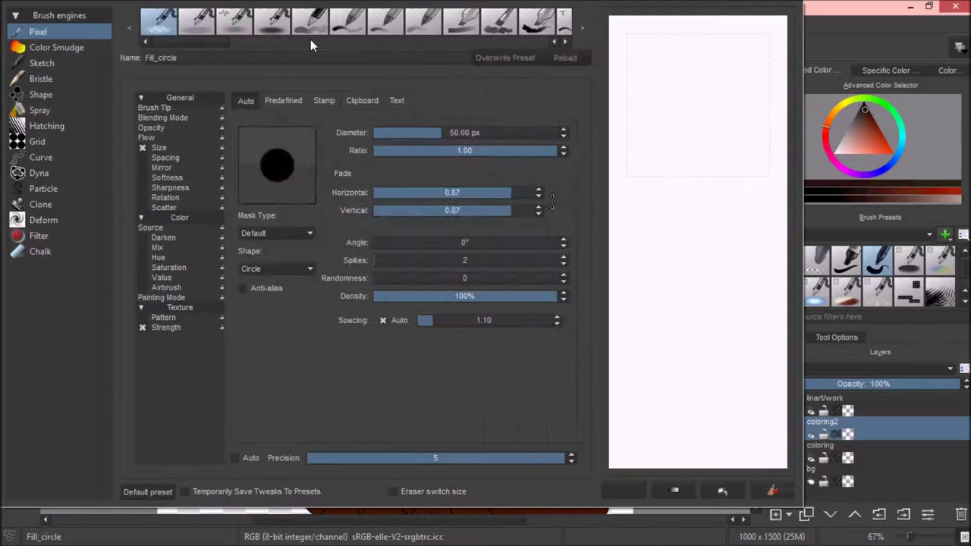
pyautogui.scroll(-3, 402, 227)
pyautogui.click(725, 443)
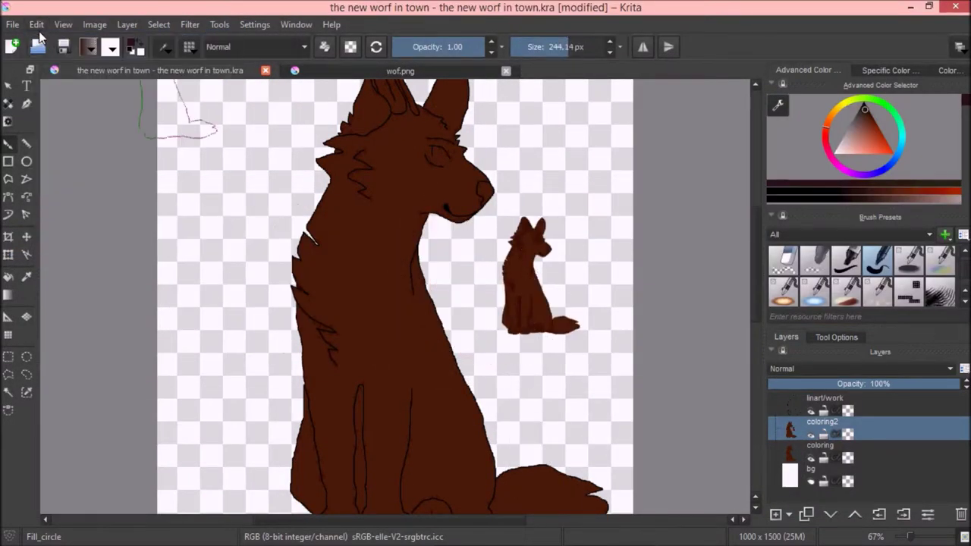
pyautogui.moveTo(190, 125); pyautogui.dragTo(262, 182)
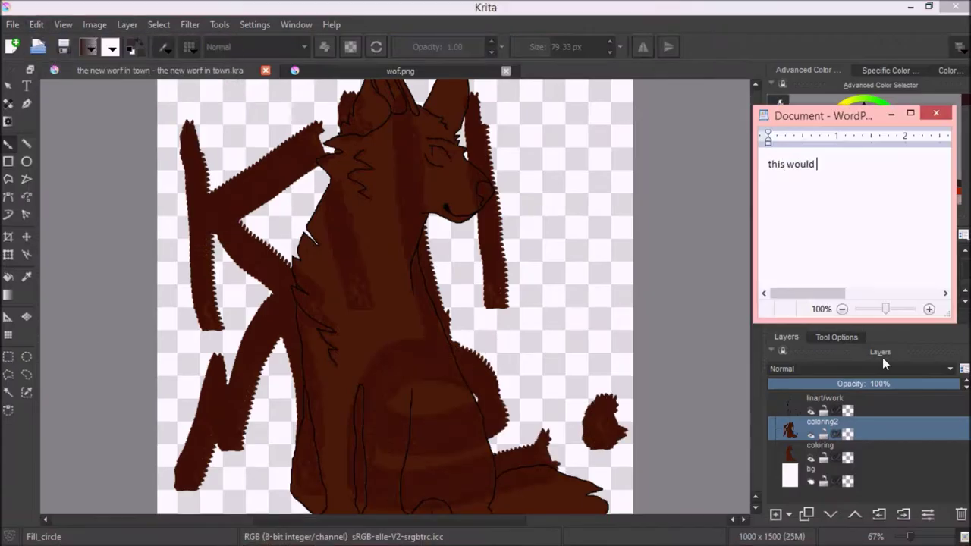
# - Write the note "this would make a good thumbnail" in WordPad, and undo the test strokes in the drawing
pyautogui.write('make a good thumbnail')
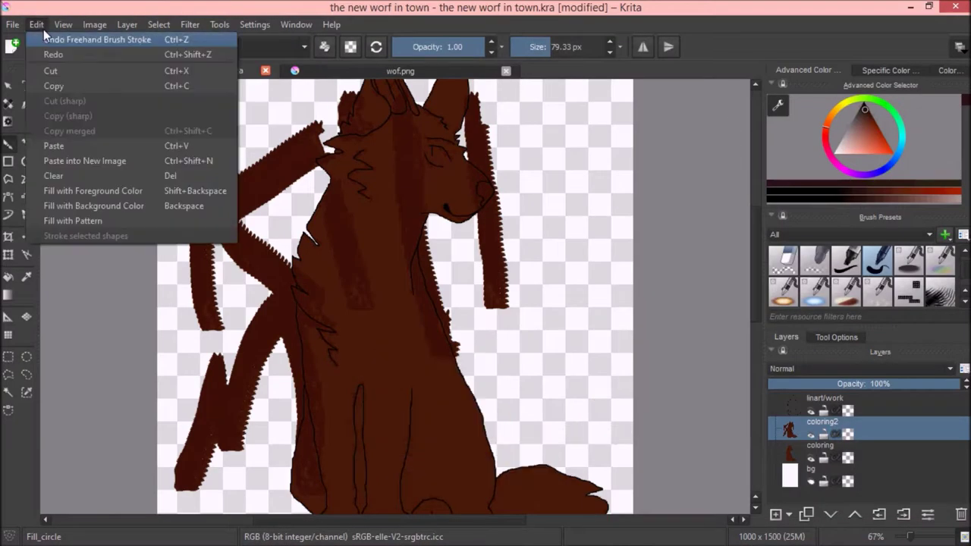
pyautogui.hotkey('ctrl', 'z')
pyautogui.hotkey('ctrl', 'z')
pyautogui.hotkey('ctrl', 'z')
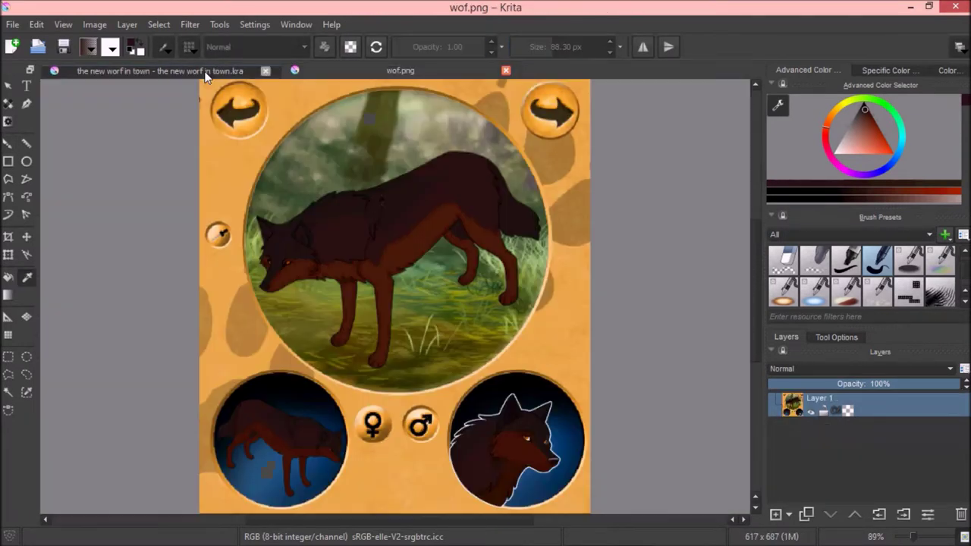
# - Paint dark markings down the belly and over both haunches with the 88.30 px brush, and compare them with the wof.png reference
pyautogui.click(207, 73)
pyautogui.moveTo(427, 182); pyautogui.dragTo(427, 355)
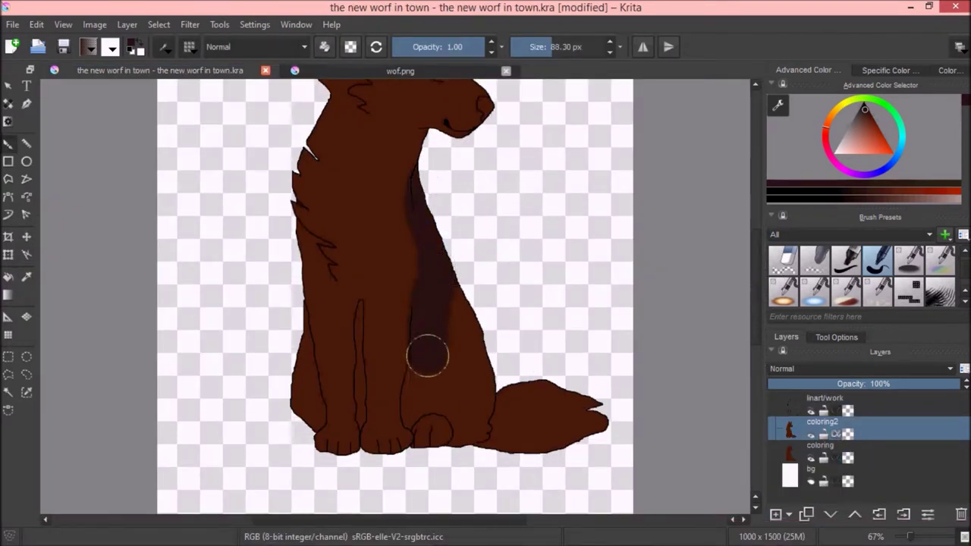
pyautogui.scroll(3, 278, 337)
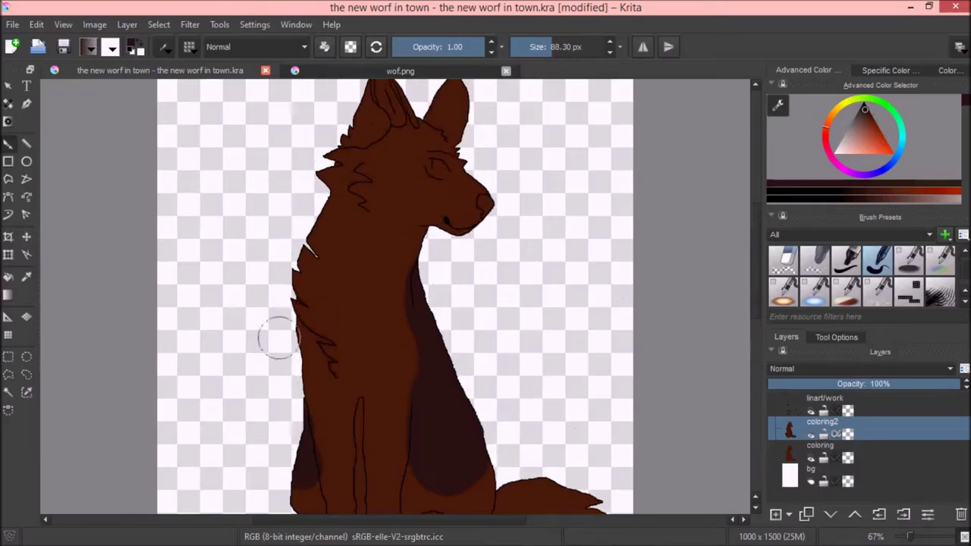
pyautogui.hotkey('ctrl', 'Tab')
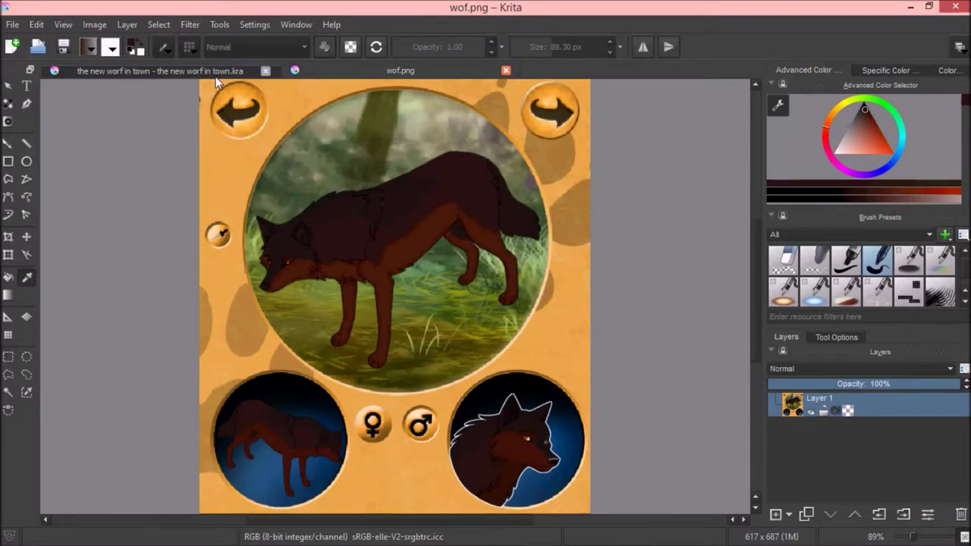
pyautogui.click(216, 72)
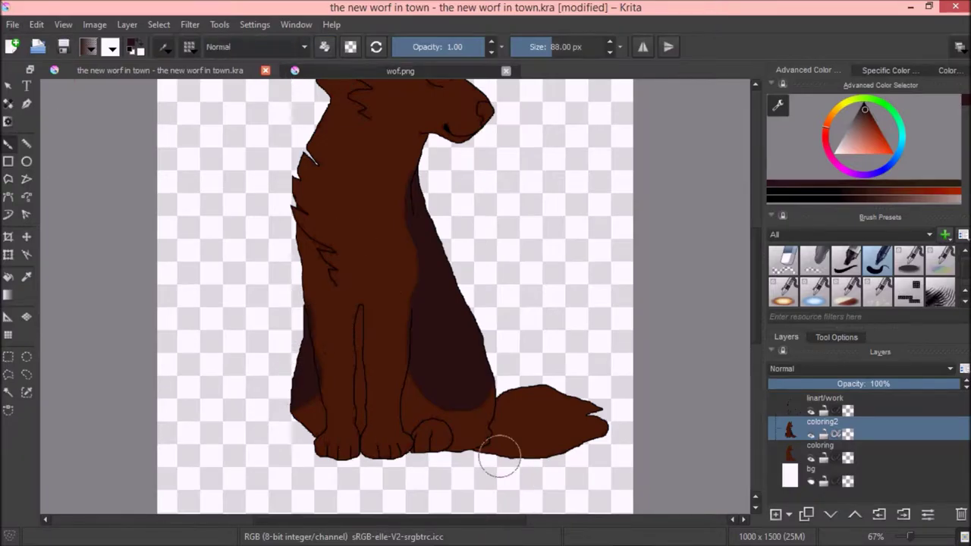
# - Reduce the brush to 52 px in erase mode and inspect the edges of the dark markings from haunch to neck
pyautogui.press('e')
pyautogui.scroll(3, 499, 455)
pyautogui.scroll(5, 456, 318)
pyautogui.press('[')
pyautogui.press('[')
pyautogui.scroll(-3, 758, 315)
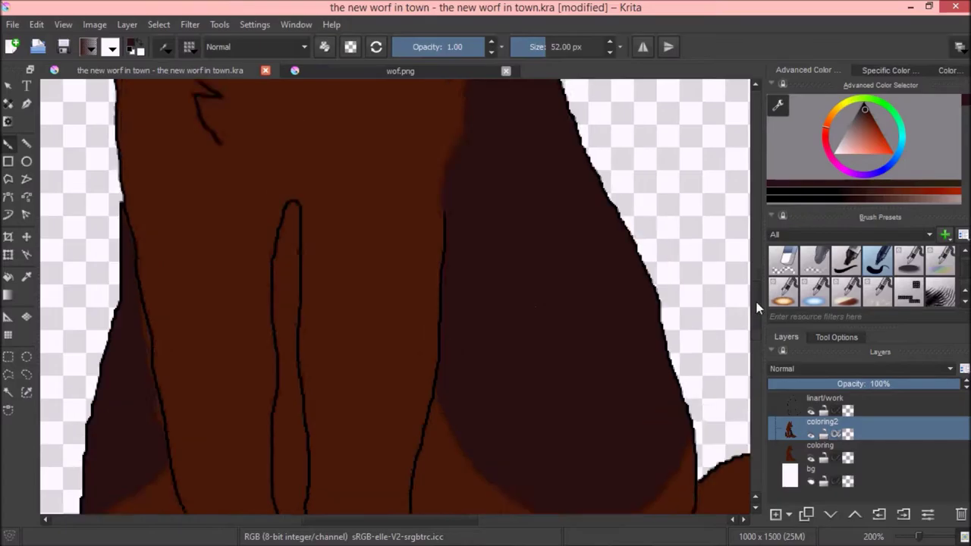
pyautogui.scroll(6, 94, 139)
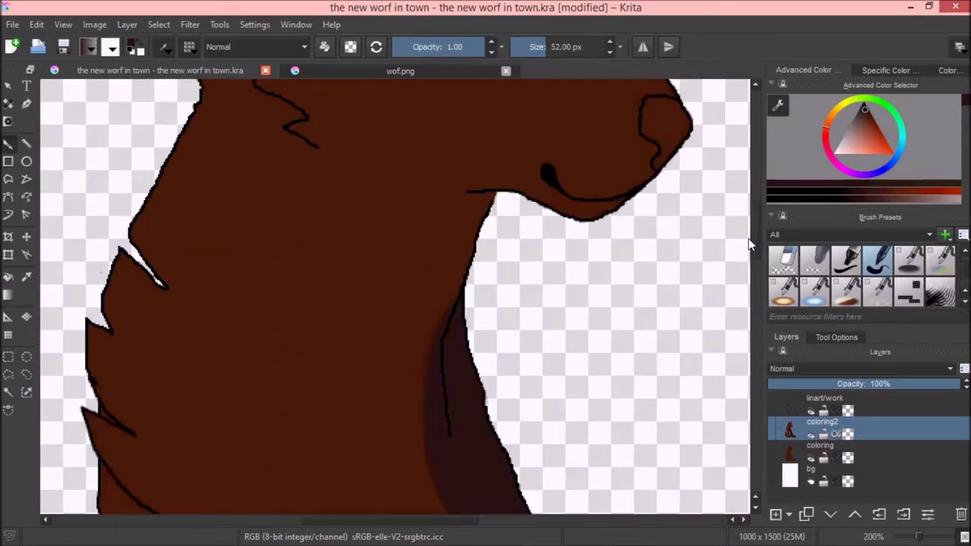
pyautogui.press('-')
pyautogui.press('-')
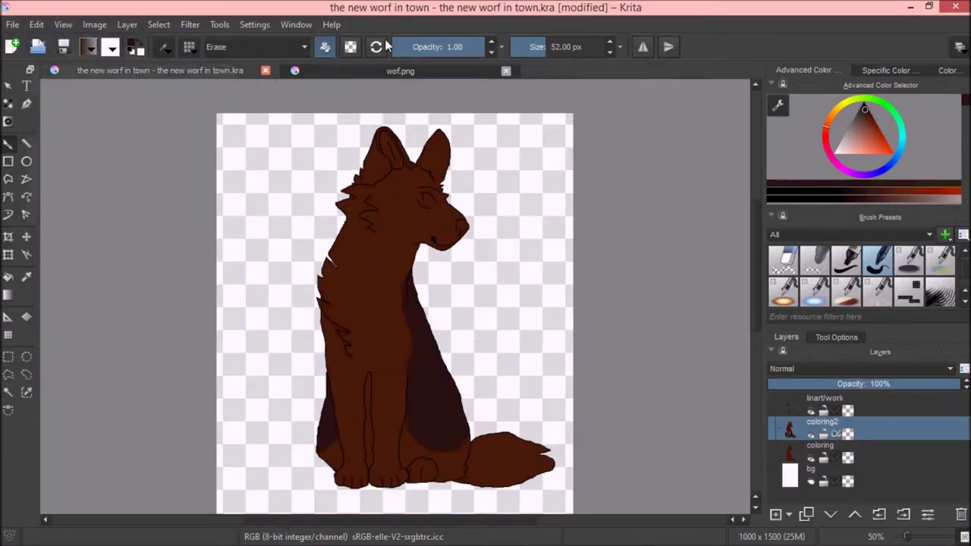
# - Check the wolf's coat colours in the wof.png reference and return to the drawing
pyautogui.click(37, 24)
pyautogui.click(52, 48)
pyautogui.click(401, 70)
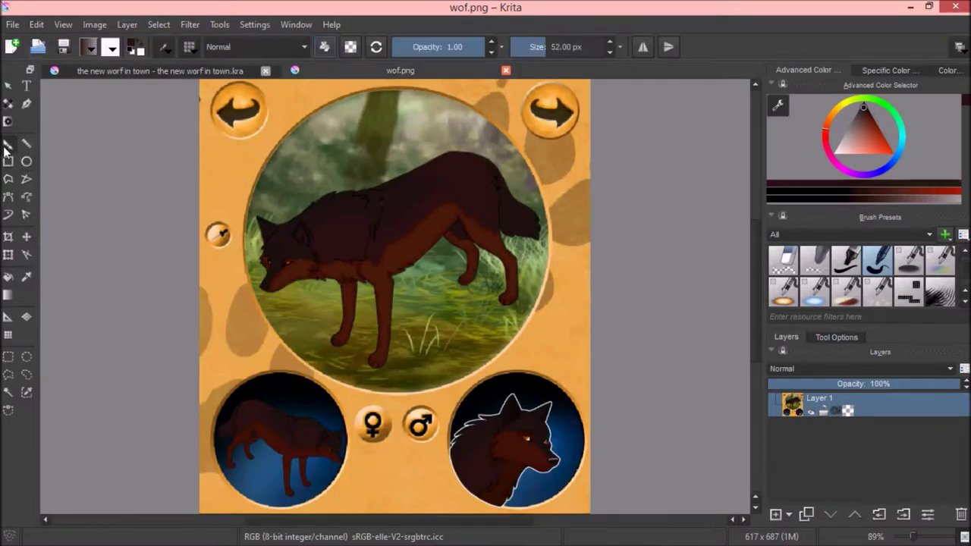
pyautogui.click(159, 70)
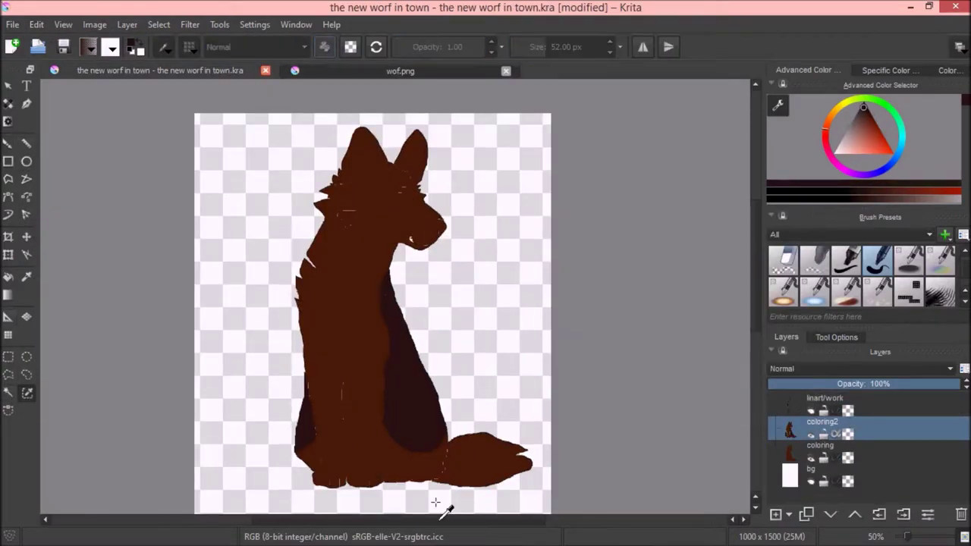
# - Try to select the coat by similar colour on the coloring layer, and go back to the coloring2 layer
pyautogui.click(811, 458)
pyautogui.scroll(2, 444, 435)
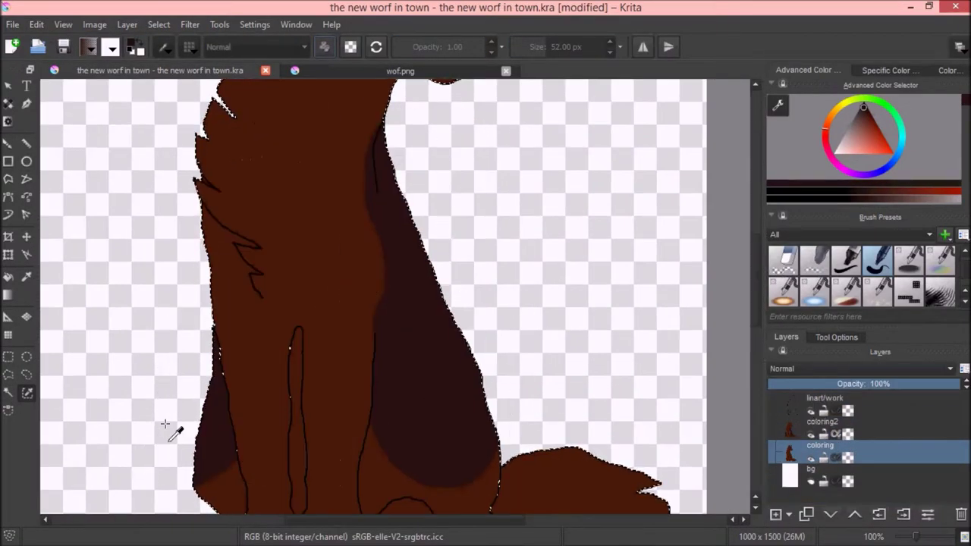
pyautogui.hotkey('alt', 'Tab')
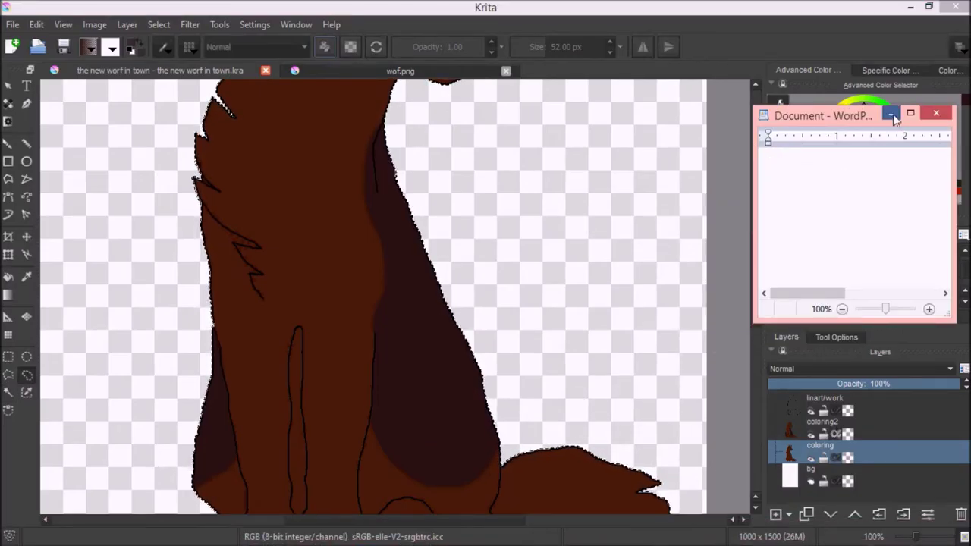
pyautogui.hotkey('alt', 'Tab')
pyautogui.press('pageup')
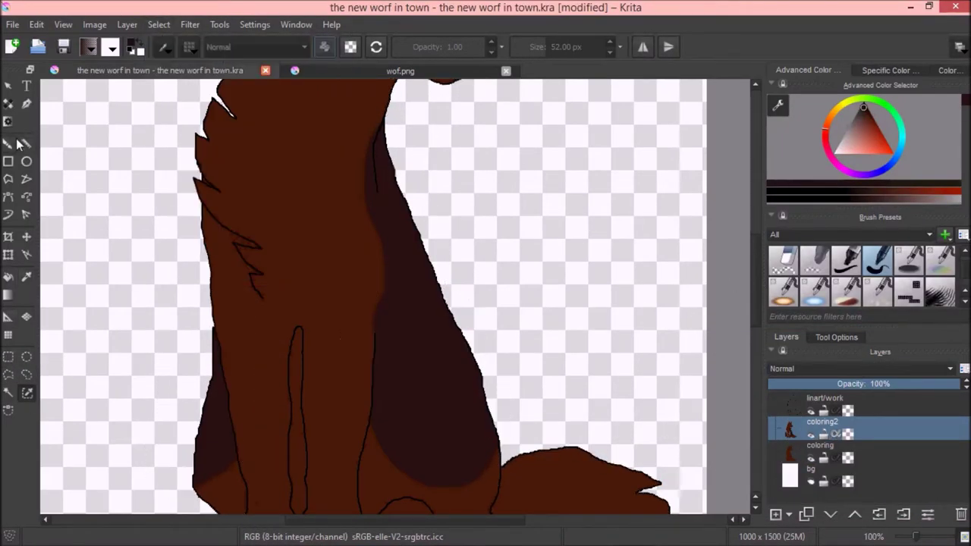
# - Hide the linart/work layer and write the note "those arent the same colors kirita" in WordPad
pyautogui.click(811, 410)
pyautogui.hotkey('alt', 'Tab')
pyautogui.write('those arent the same colors kirita what the fuck')
pyautogui.press('BackSpace')
pyautogui.press('BackSpace')
pyautogui.press('BackSpace')
pyautogui.press('BackSpace')
pyautogui.press('BackSpace')
pyautogui.press('BackSpace')
pyautogui.press('BackSpace')
pyautogui.press('BackSpace')
pyautogui.press('BackSpace')
pyautogui.press('BackSpace')
pyautogui.press('BackSpace')
pyautogui.press('BackSpace')
pyautogui.press('BackSpace')
pyautogui.press('BackSpace')
pyautogui.hotkey('alt', 'Tab')
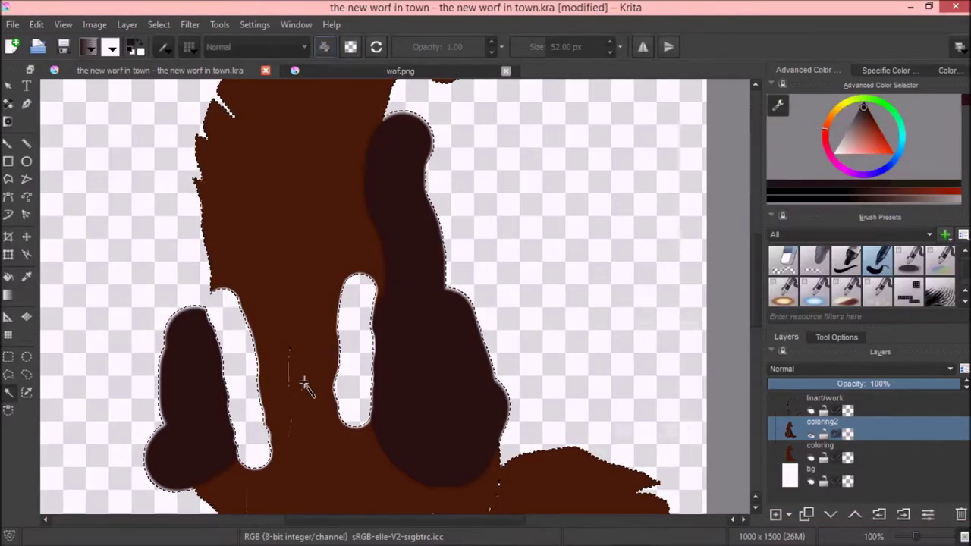
# - Clear the selection and erase the excess paint around the dark marking on the far hind leg with the 52 px eraser
pyautogui.press('e')
pyautogui.hotkey('ctrl', 'shift', 'a')
pyautogui.scroll(-3, 379, 304)
pyautogui.press('+')
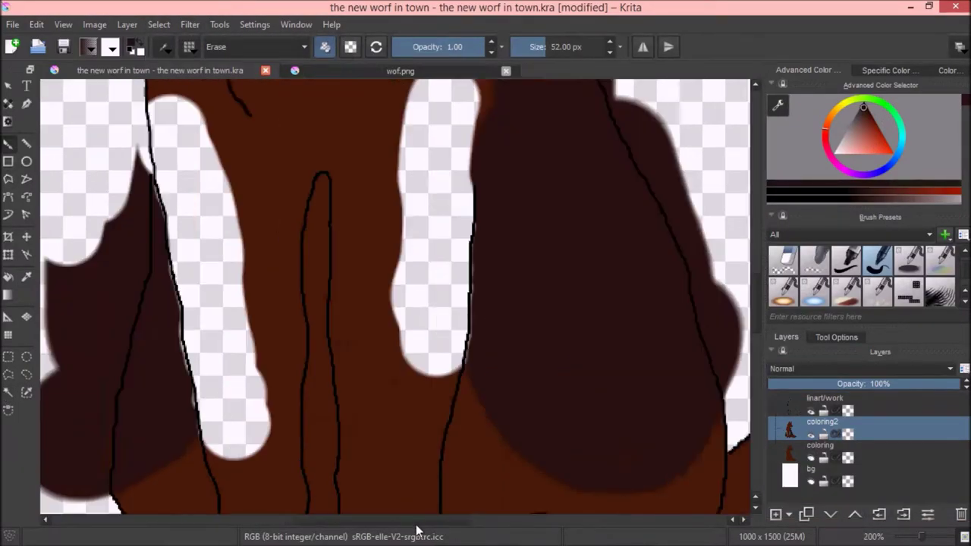
pyautogui.scroll(-3, 379, 303)
pyautogui.moveTo(186, 106); pyautogui.dragTo(322, 380)
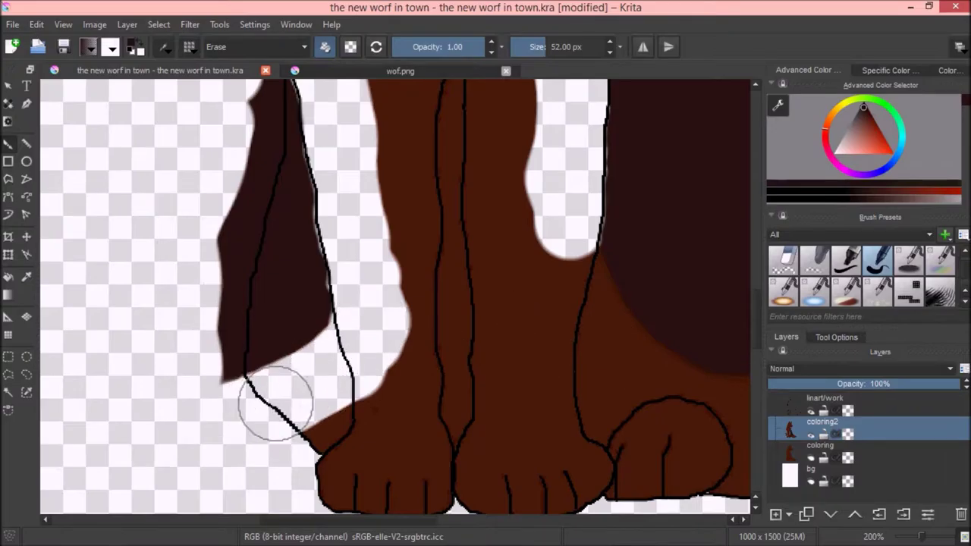
# - Undo the last erasing stroke, try erasing around the near haunch marking, and undo that stroke too
pyautogui.hscroll(4, 531, 304)
pyautogui.scroll(1, 311, 311)
pyautogui.hotkey('ctrl', 'z')
pyautogui.moveTo(542, 293); pyautogui.dragTo(228, 321)
pyautogui.hotkey('ctrl', 'z')
# - Set the brush smoothing to Stabilizer and try a 22.24 px erasing stroke between the haunch and the tail
pyautogui.click(837, 336)
pyautogui.click(865, 371)
pyautogui.click(820, 403)
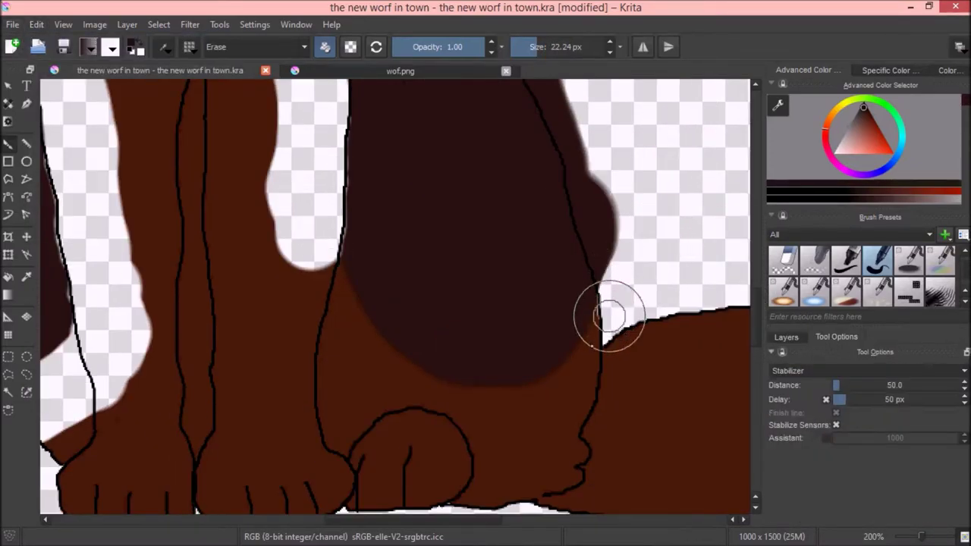
pyautogui.moveTo(609, 316); pyautogui.dragTo(720, 302)
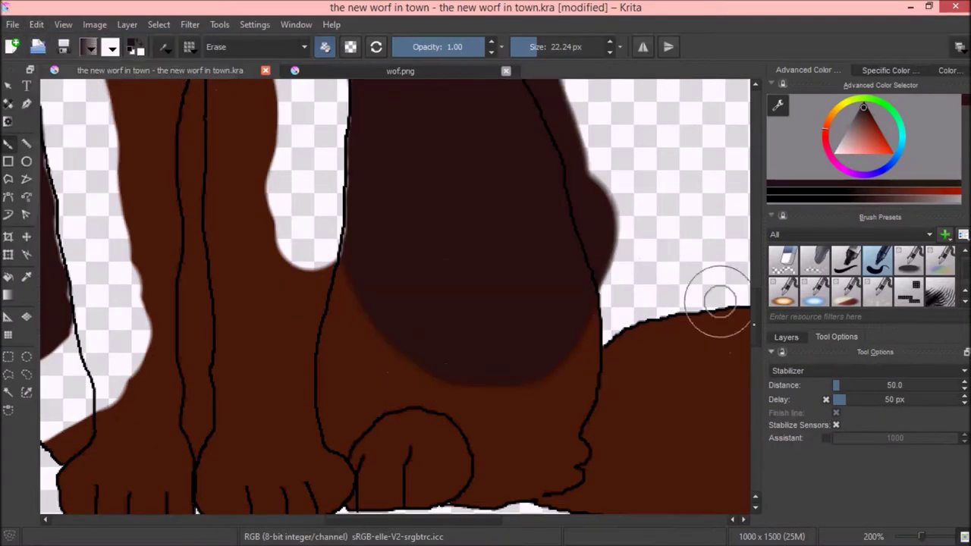
# - Try to outline the near haunch marking with a polygonal selection, clear it, and return to the freehand brush
pyautogui.hotkey('ctrl', 'shift', 's')
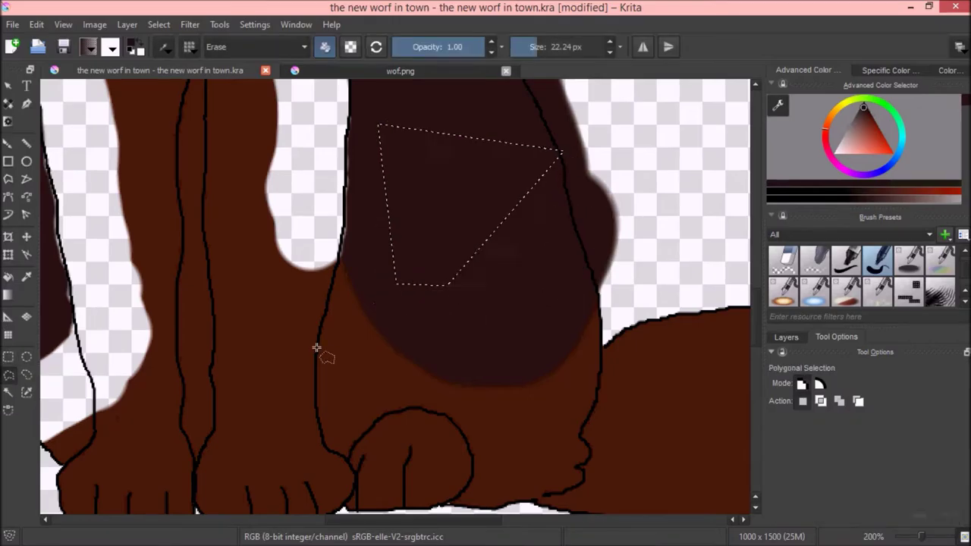
pyautogui.moveTo(334, 147); pyautogui.dragTo(340, 241)
pyautogui.hotkey('ctrl', 'shift', 'a')
pyautogui.press('b')
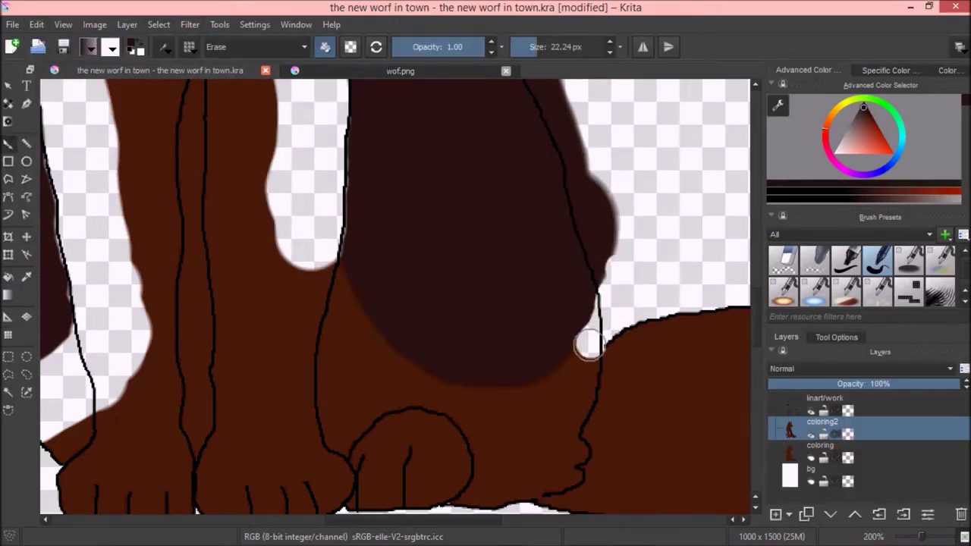
# - Erase the brown coat along the lower edge of the dark haunch marking, and turn erase mode off
pyautogui.moveTo(596, 338)
pyautogui.mouseDown()
pyautogui.moveTo(520, 391)
pyautogui.moveTo(370, 330)
pyautogui.mouseUp()
pyautogui.press('e')
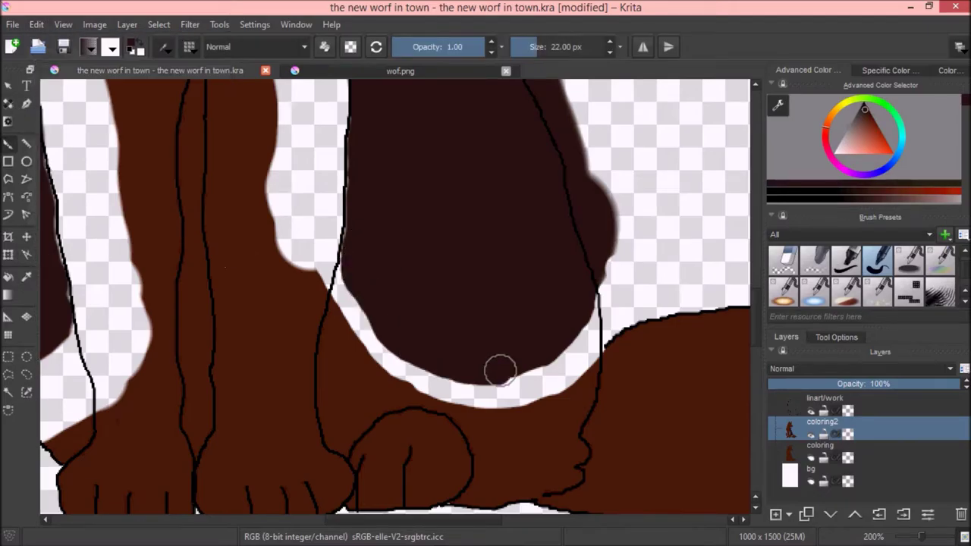
# - Try to erase the brown coat along the inner edge of the dark haunch marking up toward the chest with a 22 px eraser
pyautogui.scroll(5, 451, 364)
pyautogui.moveTo(347, 156); pyautogui.dragTo(334, 357)
pyautogui.scroll(-3, 408, 238)
pyautogui.moveTo(342, 197); pyautogui.dragTo(334, 364)
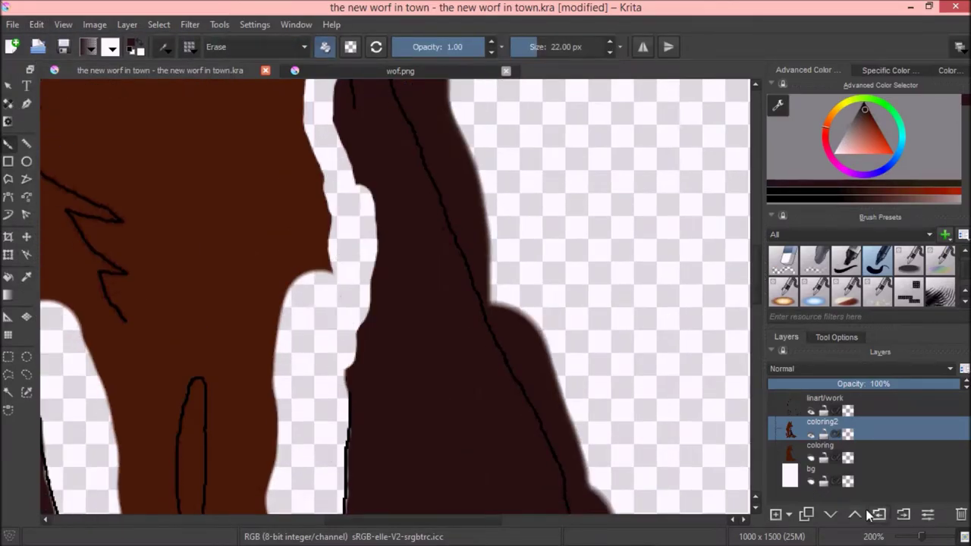
# - Turn erase mode off, remove the dark haunch markings from coloring2, and show the coloring layer again
pyautogui.press('e')
pyautogui.press('1')
pyautogui.press(']')
pyautogui.press(']')
pyautogui.press(']')
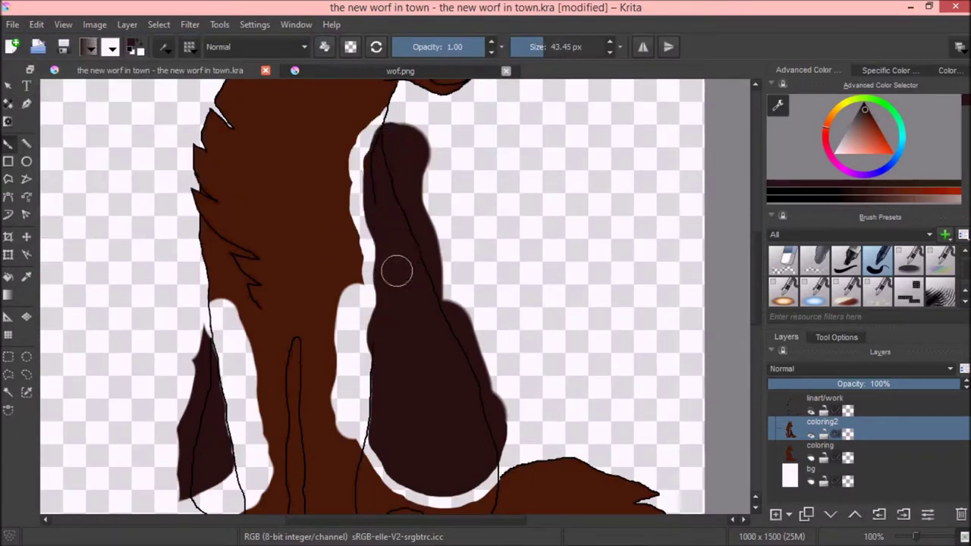
pyautogui.click(836, 444)
pyautogui.press('-')
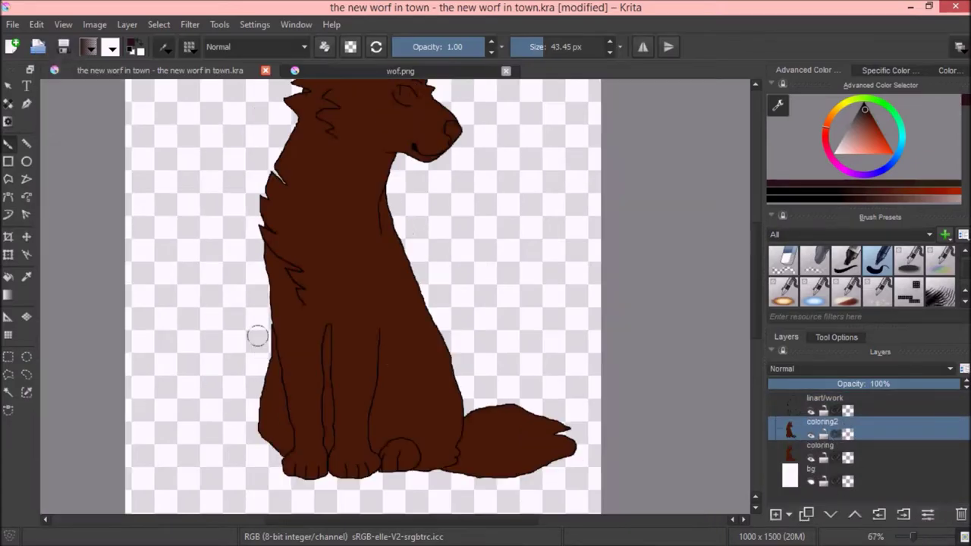
pyautogui.press('1')
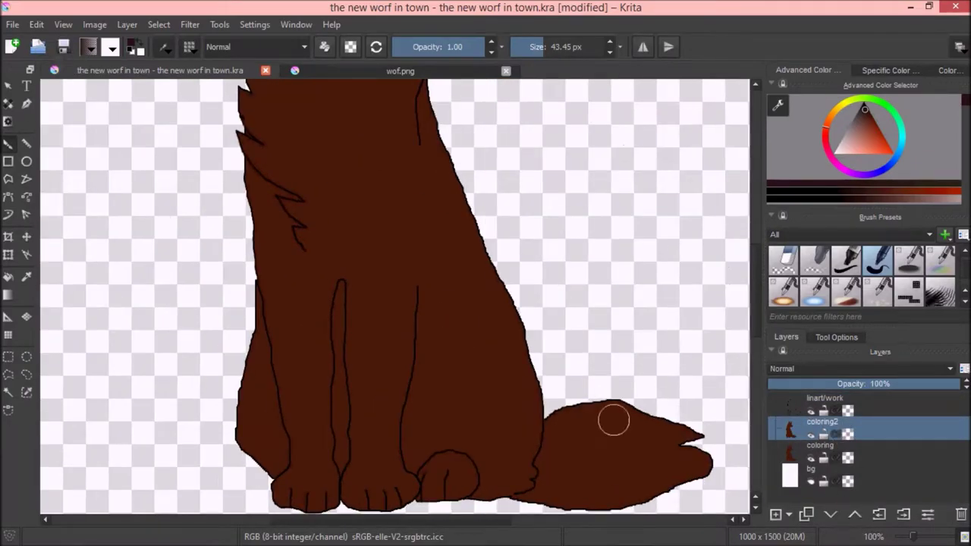
pyautogui.hotkey('alt', 'Tab')
pyautogui.write('disco')
pyautogui.click(498, 533)
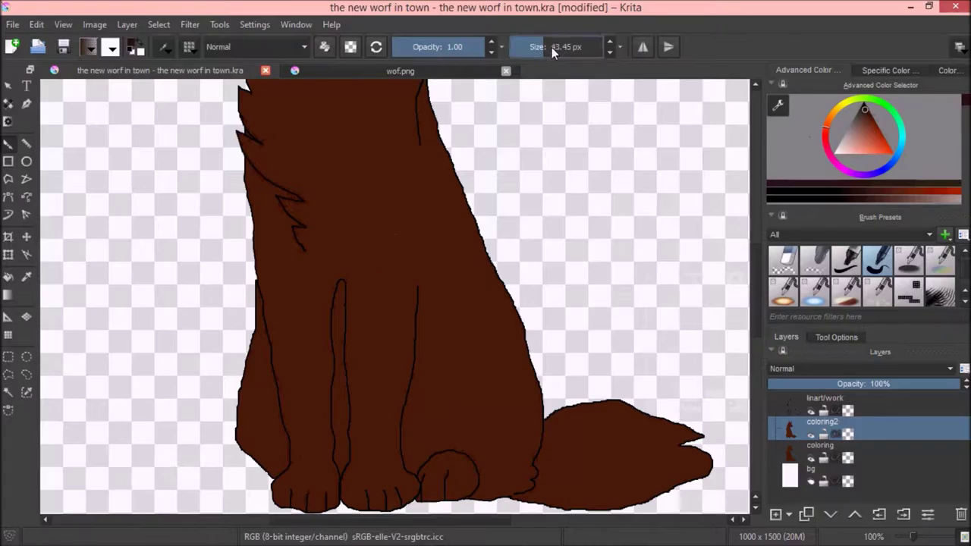
# - Set up a clean coloring2 layer that inherits alpha and paint a dark marking down the back and near haunch at 88.30 px
pyautogui.press('+')
pyautogui.doubleClick(824, 423)
pyautogui.moveTo(919, 538); pyautogui.dragTo(913, 537)
pyautogui.moveTo(444, 220); pyautogui.dragTo(455, 380)
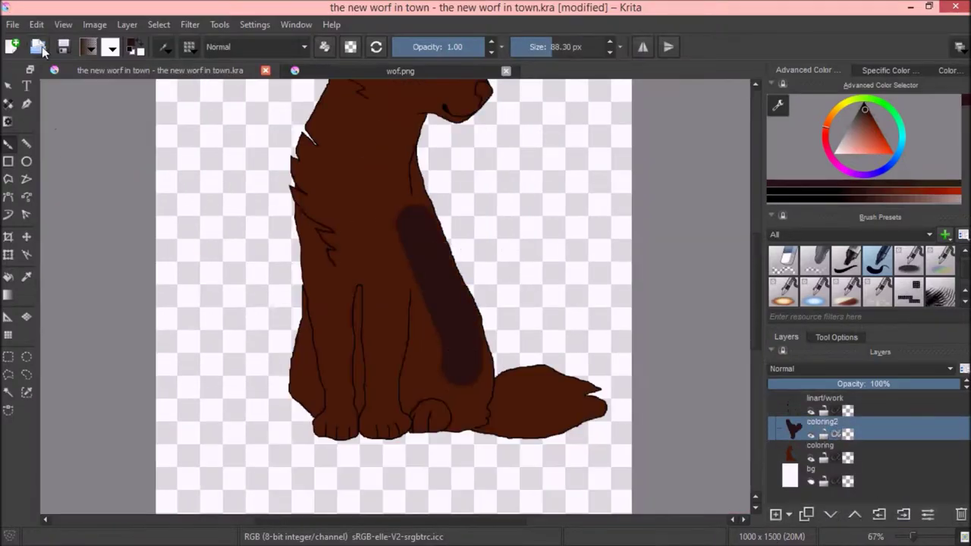
pyautogui.moveTo(425, 258); pyautogui.dragTo(436, 409)
pyautogui.moveTo(448, 197); pyautogui.dragTo(432, 379)
pyautogui.moveTo(455, 319); pyautogui.dragTo(470, 409)
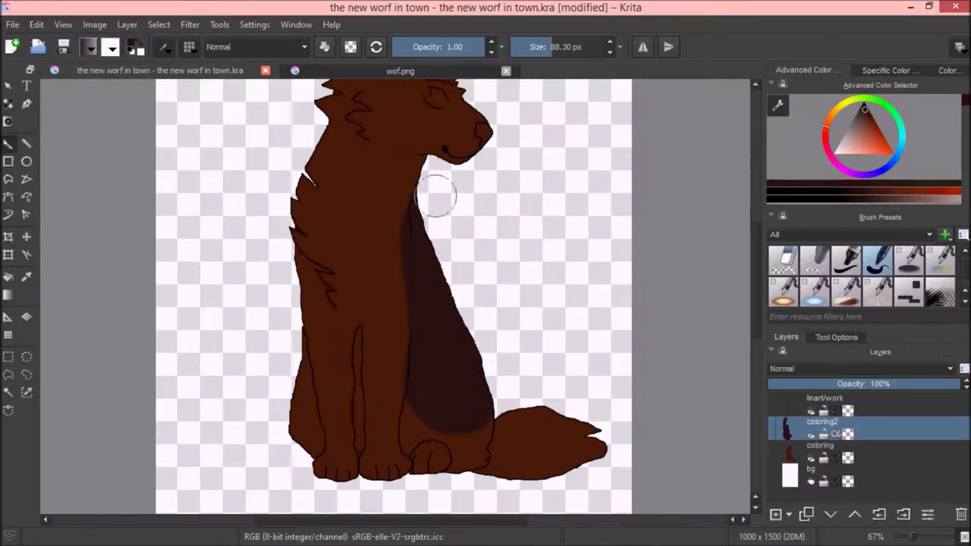
# - Compare with wof.png, undo the last stroke, and repaint the dark marking on the back and both haunches
pyautogui.click(400, 71)
pyautogui.click(160, 70)
pyautogui.click(36, 24)
pyautogui.click(53, 30)
pyautogui.moveTo(406, 189); pyautogui.dragTo(444, 410)
pyautogui.moveTo(455, 333); pyautogui.dragTo(471, 417)
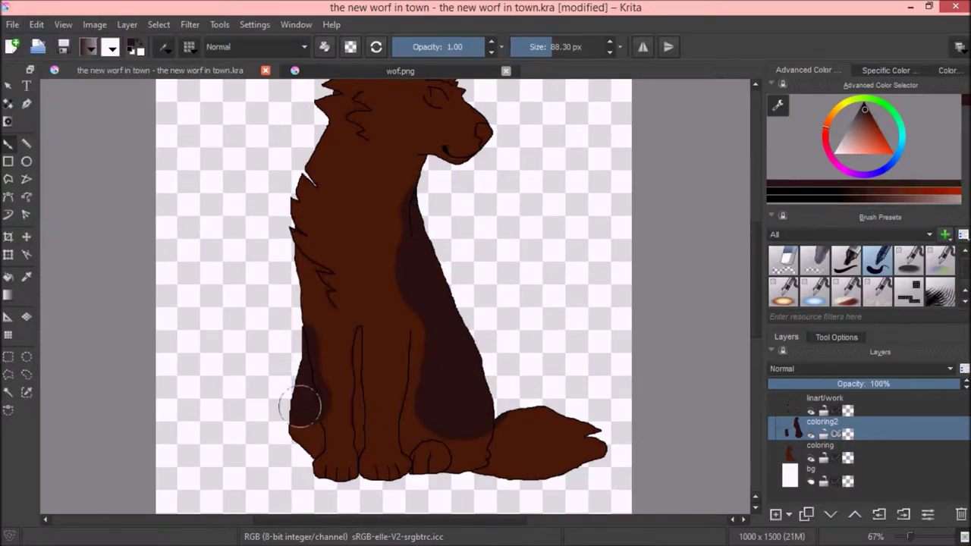
# - Erase the dark spill from the foreleg beside the far haunch with an eraser of about 49 px, and save the drawing
pyautogui.press('+')
pyautogui.press('+')
pyautogui.press('+')
pyautogui.press('e')
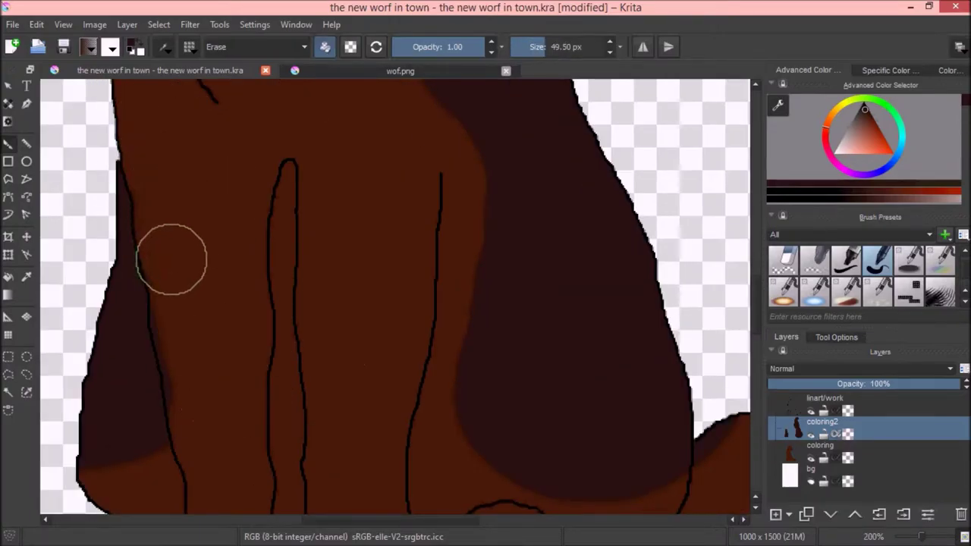
pyautogui.hotkey('ctrl', 's')
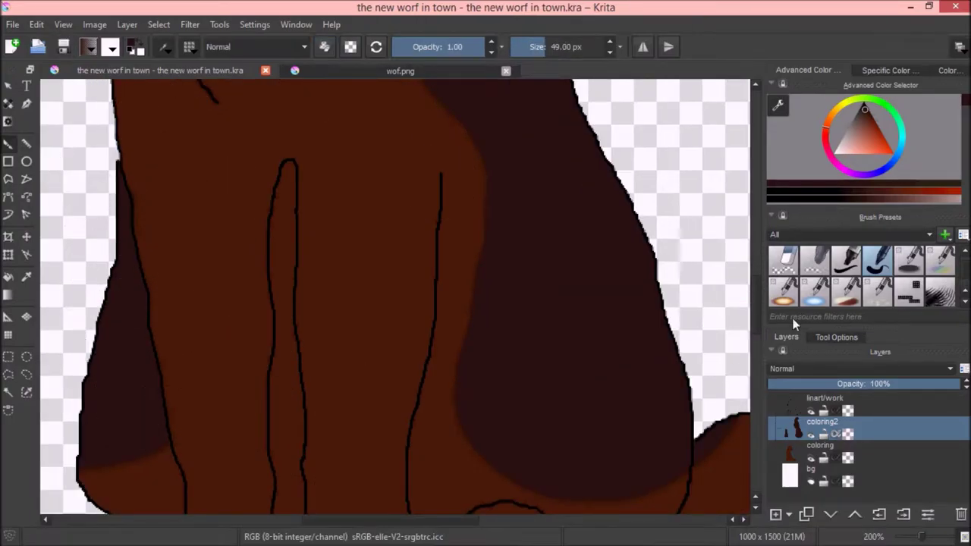
# - Add a coloring3 layer that inherits alpha and paint the upper back and tail a darker brown at 49 px
pyautogui.press('5')
pyautogui.press('1')
pyautogui.scroll(3, 395, 296)
pyautogui.press('Insert')
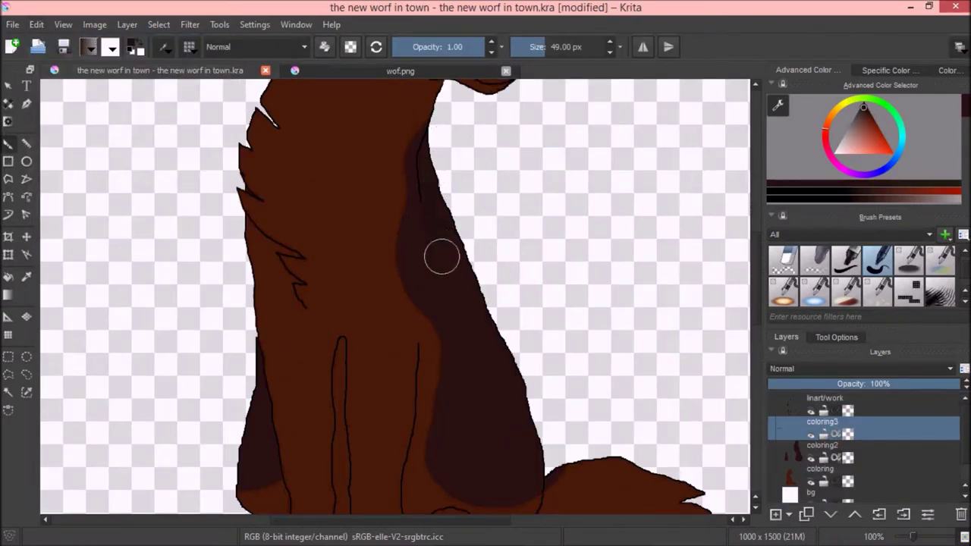
pyautogui.scroll(-5, 475, 221)
pyautogui.moveTo(683, 334); pyautogui.dragTo(575, 302)
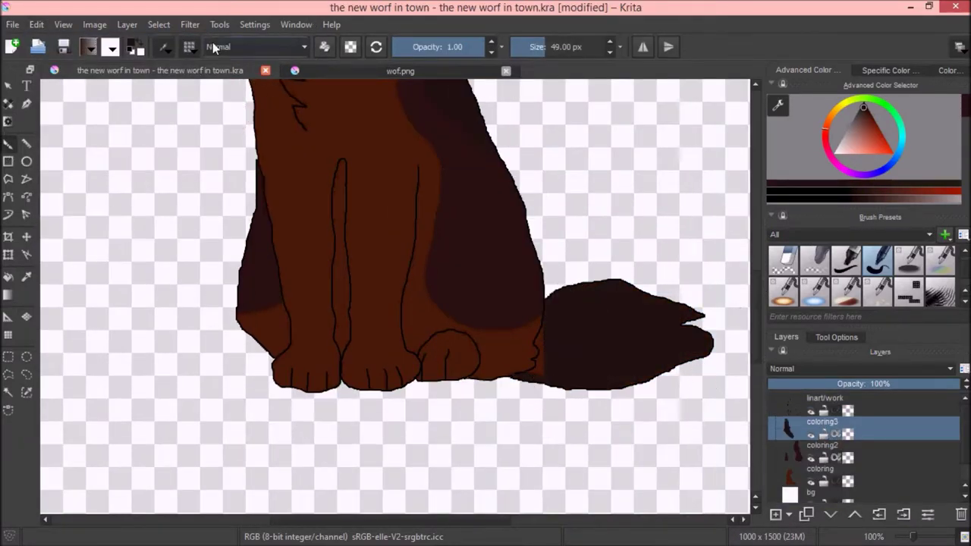
# - Tidy the dark tail's edge against the rump with an 18.74 px brush and save the drawing
pyautogui.scroll(3, 531, 315)
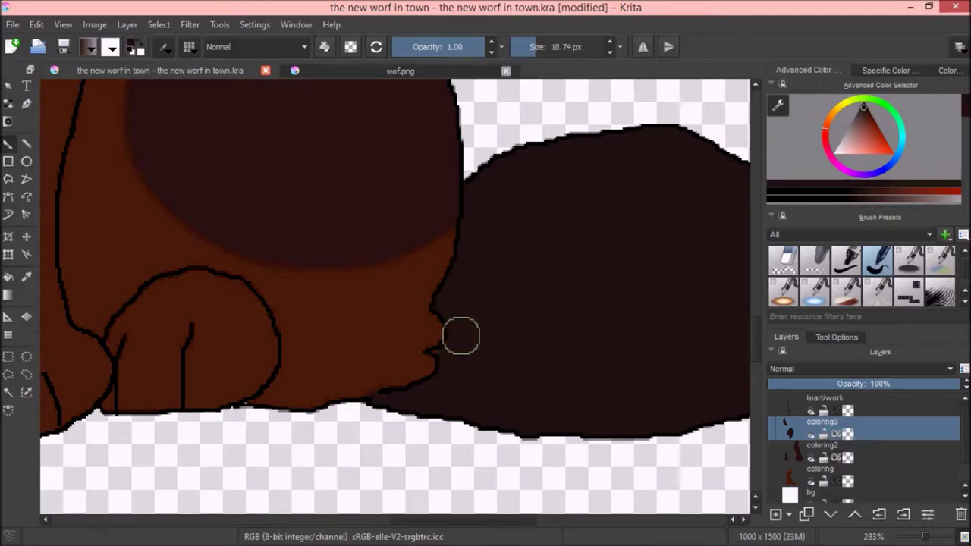
pyautogui.hscroll(-3, 363, 521)
pyautogui.press('pagedown')
pyautogui.press('pagedown')
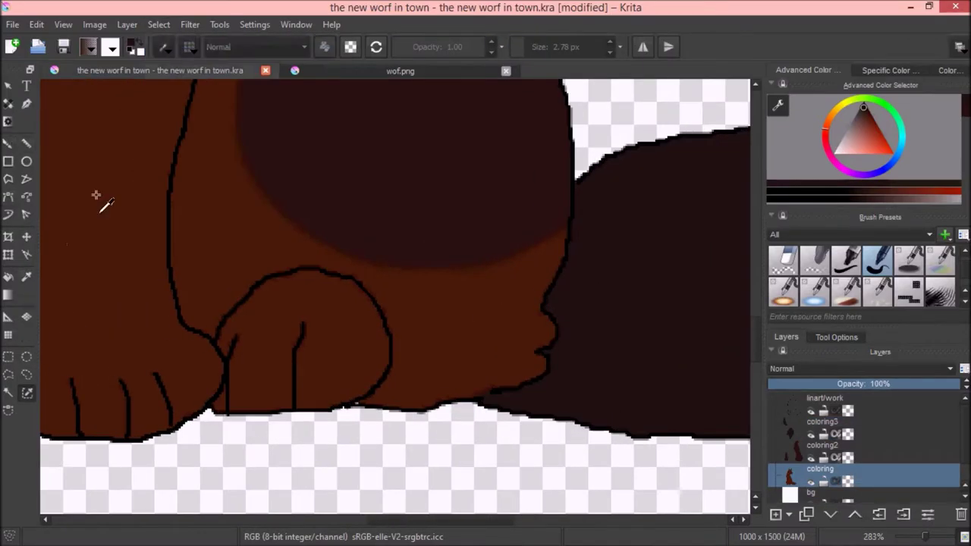
pyautogui.press('pageup')
pyautogui.press('pageup')
pyautogui.scroll(-8, 254, 171)
pyautogui.hotkey('ctrl', 's')
# - Following wof.png, paint a dark area across the forehead and down the muzzle on coloring3 at 52.73 px
pyautogui.scroll(5, 254, 170)
pyautogui.scroll(-1, 254, 171)
pyautogui.click(401, 70)
pyautogui.click(224, 71)
pyautogui.click(295, 71)
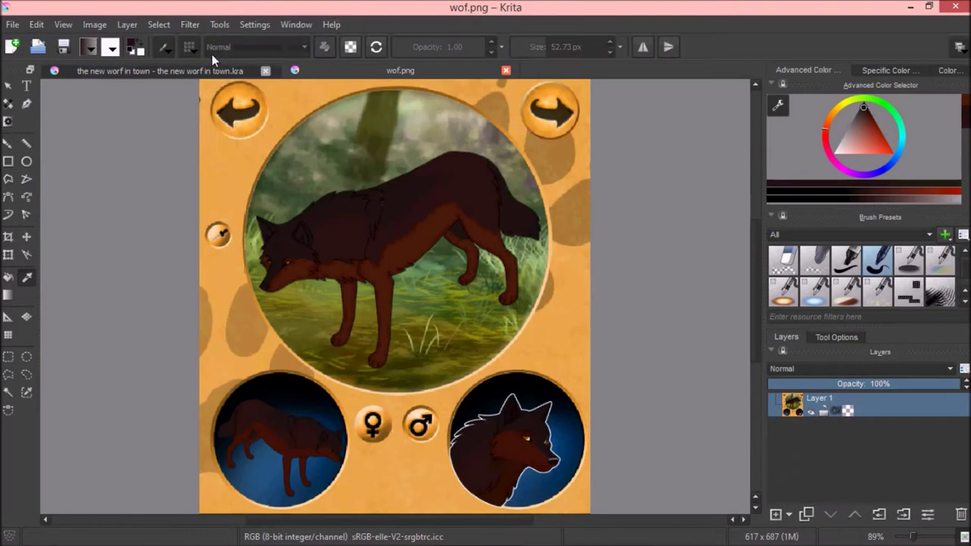
pyautogui.click(205, 70)
pyautogui.moveTo(664, 351)
pyautogui.mouseDown()
pyautogui.moveTo(618, 239)
pyautogui.moveTo(456, 199)
pyautogui.mouseUp()
pyautogui.click(176, 74)
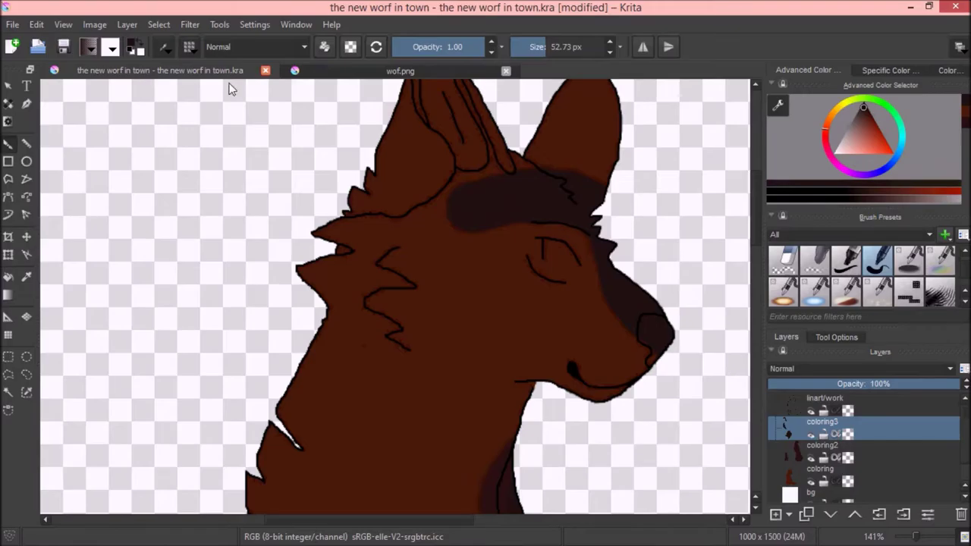
# - Extend the dark forehead band across the back of the head to the fur tufts behind the cheek
pyautogui.moveTo(472, 256); pyautogui.dragTo(314, 310)
pyautogui.moveTo(403, 288)
pyautogui.mouseDown()
pyautogui.moveTo(383, 327)
pyautogui.moveTo(319, 376)
pyautogui.mouseUp()
pyautogui.scroll(3, 401, 108)
pyautogui.scroll(-2, 358, 249)
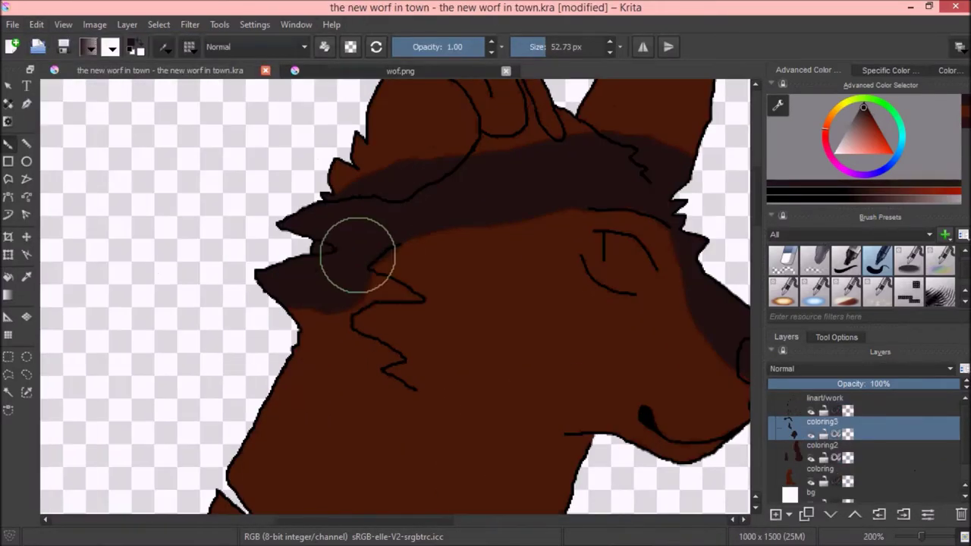
# - Darken the cheek fur below the head band at 52.73 px, comparing the markings with wof.png
pyautogui.moveTo(357, 250); pyautogui.dragTo(379, 387)
pyautogui.click(401, 71)
pyautogui.click(159, 70)
pyautogui.scroll(5, 347, 206)
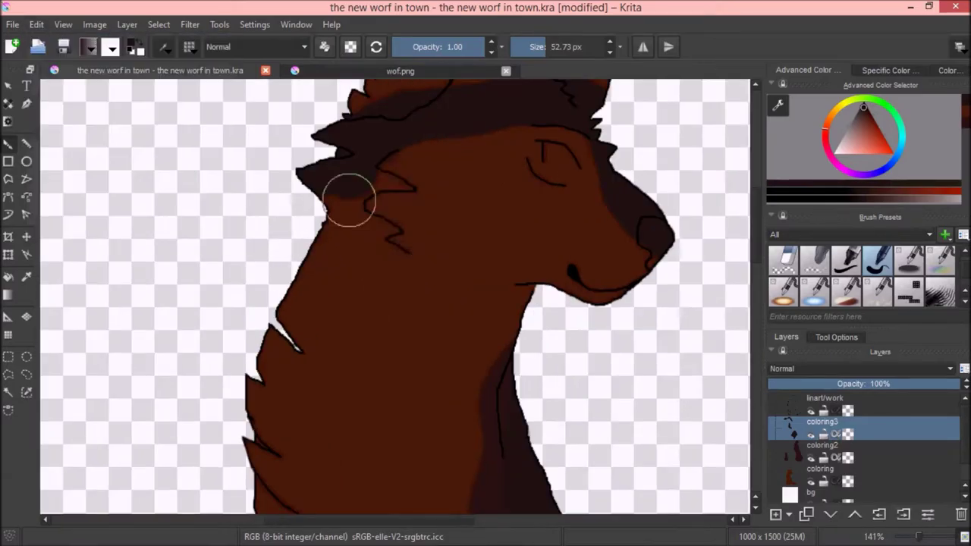
pyautogui.scroll(-5, 354, 285)
pyautogui.scroll(5, 549, 265)
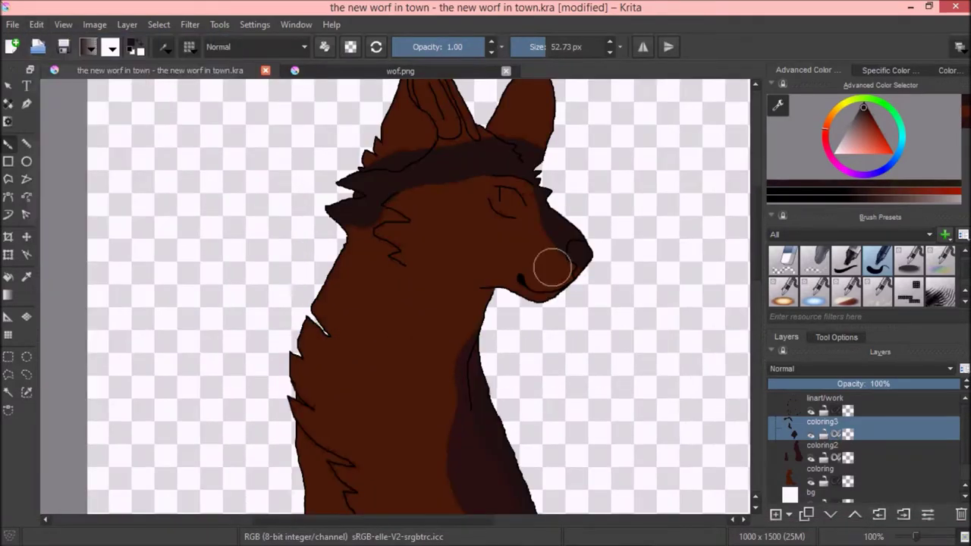
pyautogui.scroll(-5, 753, 290)
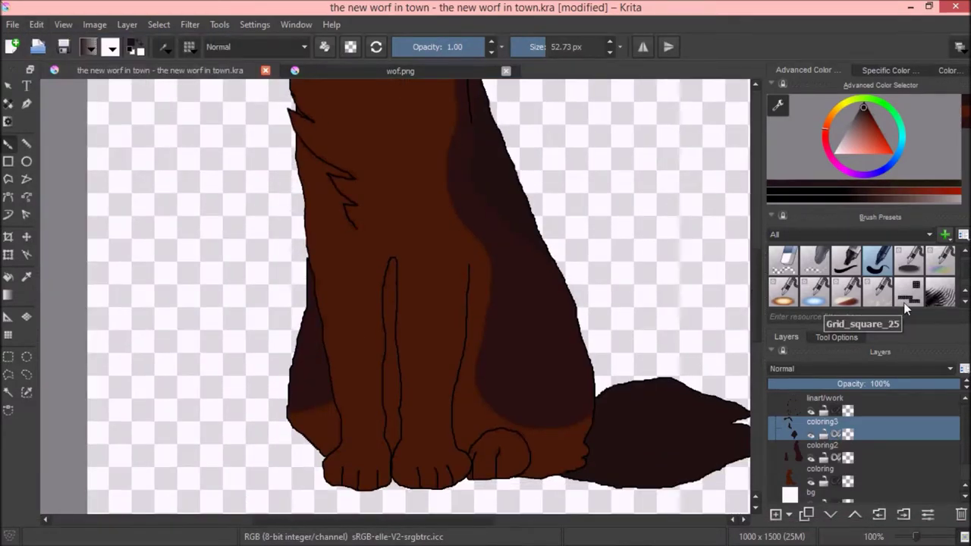
pyautogui.scroll(5, 372, 238)
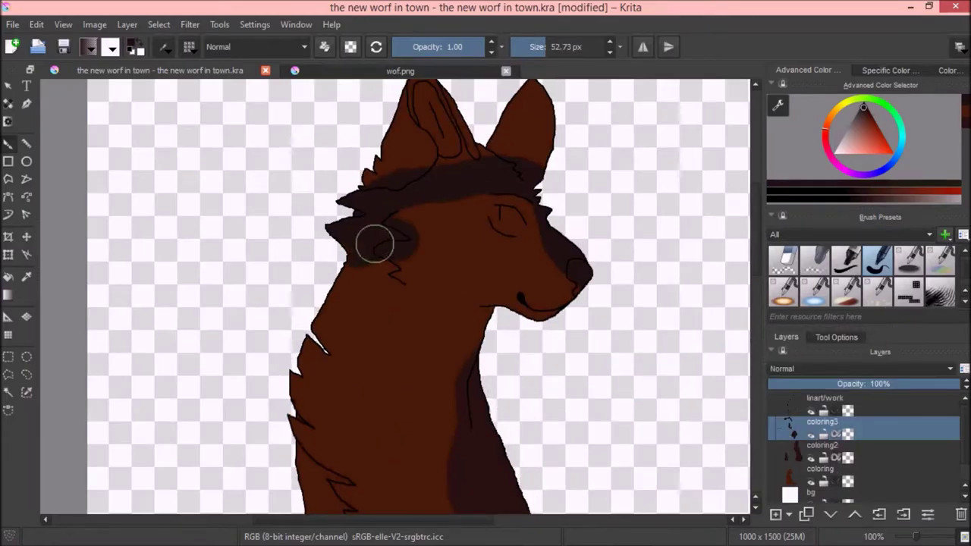
# - Erase the dark paint just outside the upper notch of the cheek fur line with a 14 px eraser
pyautogui.scroll(4, 372, 238)
pyautogui.press('e')
pyautogui.moveTo(417, 307); pyautogui.dragTo(387, 326)
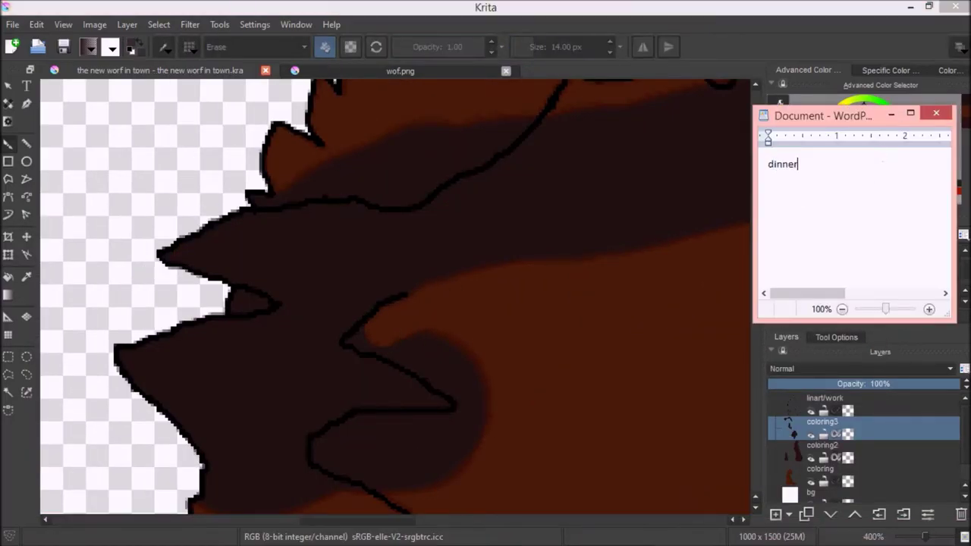
# - Write the note "dinner m8s" in WordPad and clear it
pyautogui.write('m8s')
pyautogui.moveTo(818, 164); pyautogui.dragTo(743, 182)
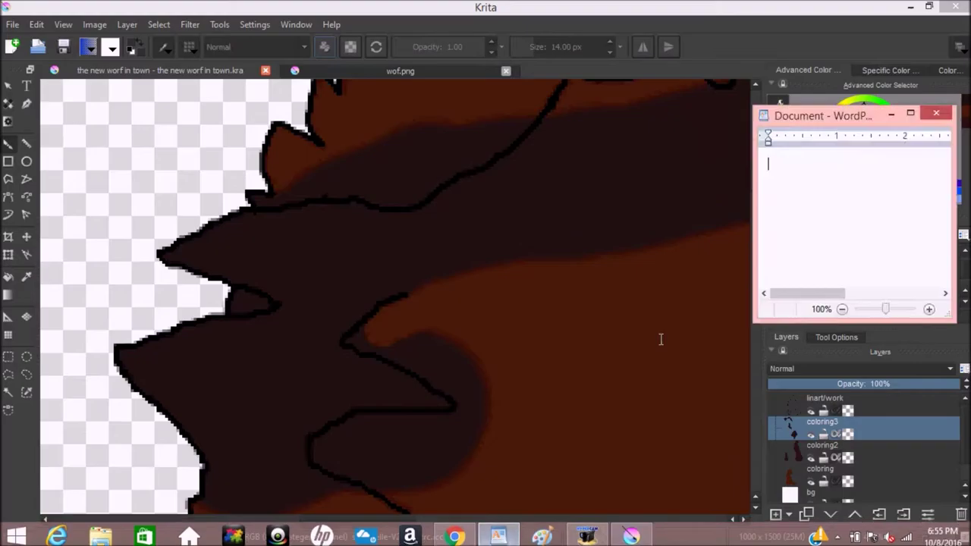
# - Return to Krita and erase the remaining dark paint outside the cheek fur line with a 6 px eraser
pyautogui.scroll(-2, 622, 258)
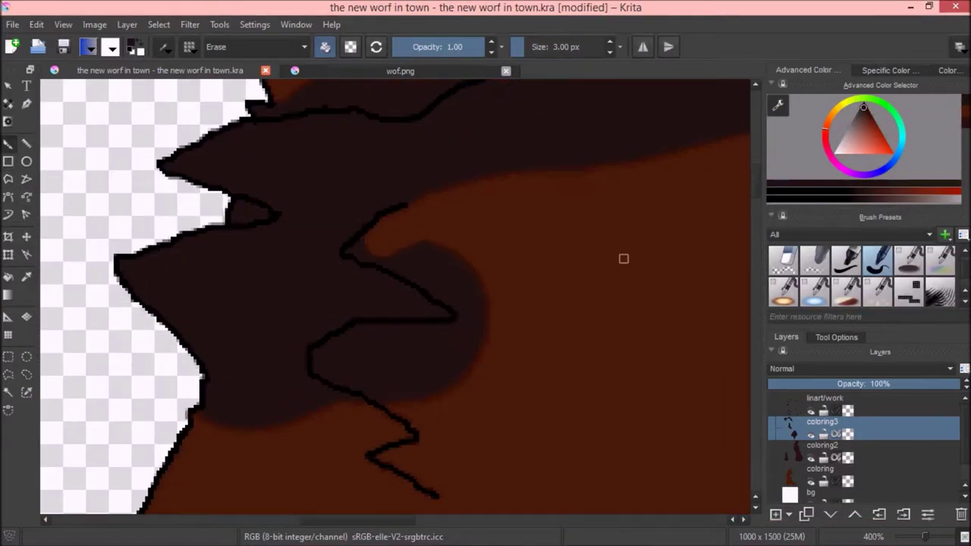
pyautogui.click(615, 46)
pyautogui.moveTo(469, 292)
pyautogui.mouseDown()
pyautogui.moveTo(423, 401)
pyautogui.moveTo(419, 341)
pyautogui.mouseUp()
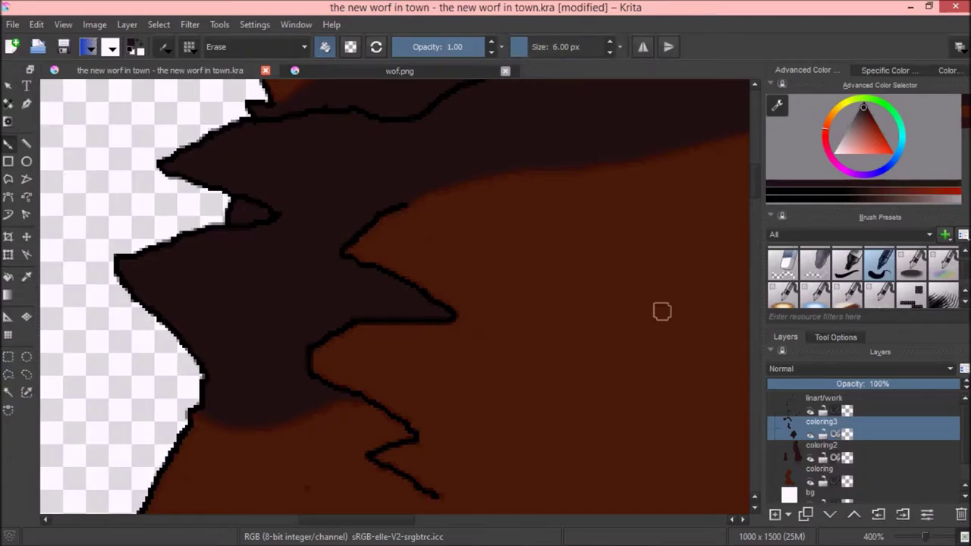
# - Check wof.png and paint the rim of the near ear dark on coloring3 with an 8.38 px brush
pyautogui.scroll(-5, 471, 256)
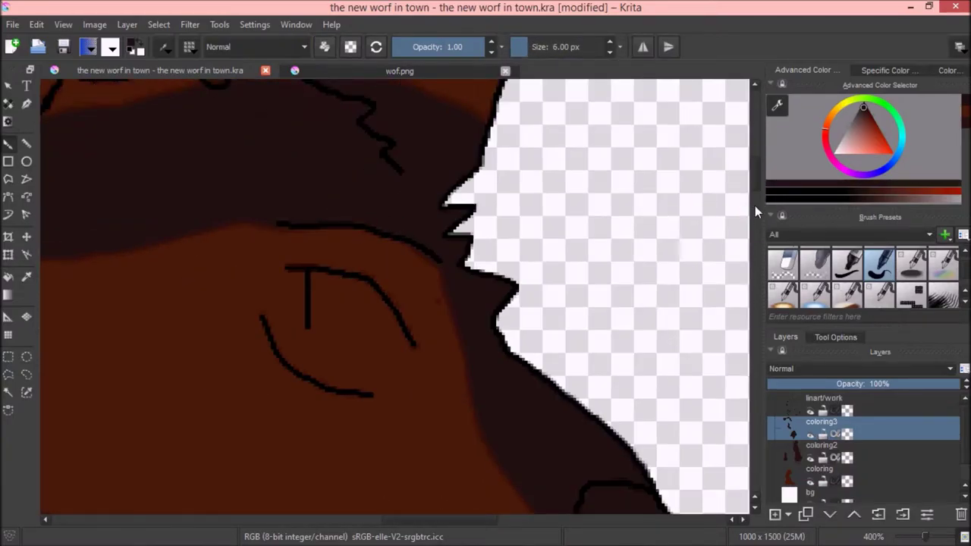
pyautogui.scroll(5, 744, 215)
pyautogui.hotkey('ctrl', 'Tab')
pyautogui.hotkey('ctrl', 'Tab')
pyautogui.moveTo(545, 335); pyautogui.dragTo(523, 407)
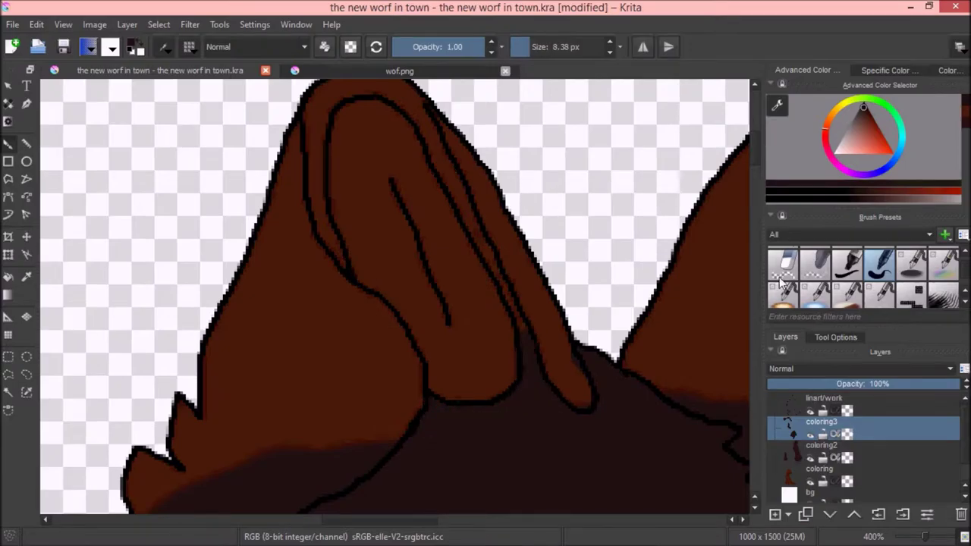
pyautogui.scroll(1, 370, 264)
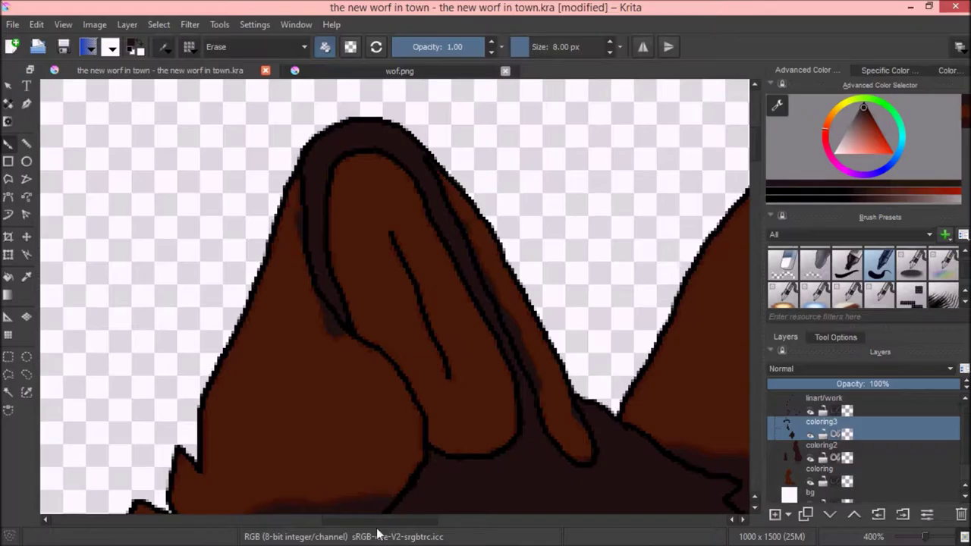
# - Compare the ear colours with wof.png, choose a near-black fur colour, and add a layer named coloring4
pyautogui.scroll(-5, 393, 497)
pyautogui.press('-')
pyautogui.press('-')
pyautogui.press('-')
pyautogui.hotkey('ctrl', 'Tab')
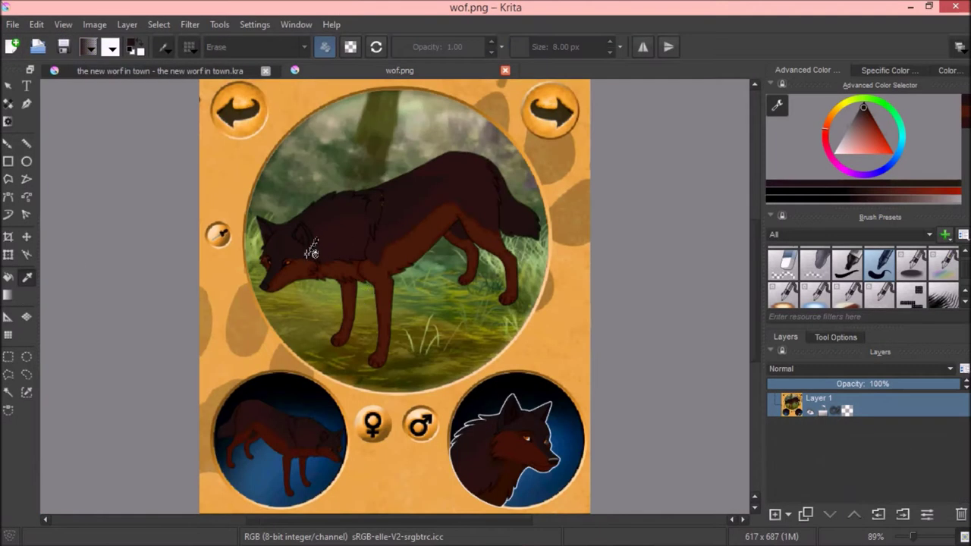
pyautogui.hotkey('ctrl', 'Tab')
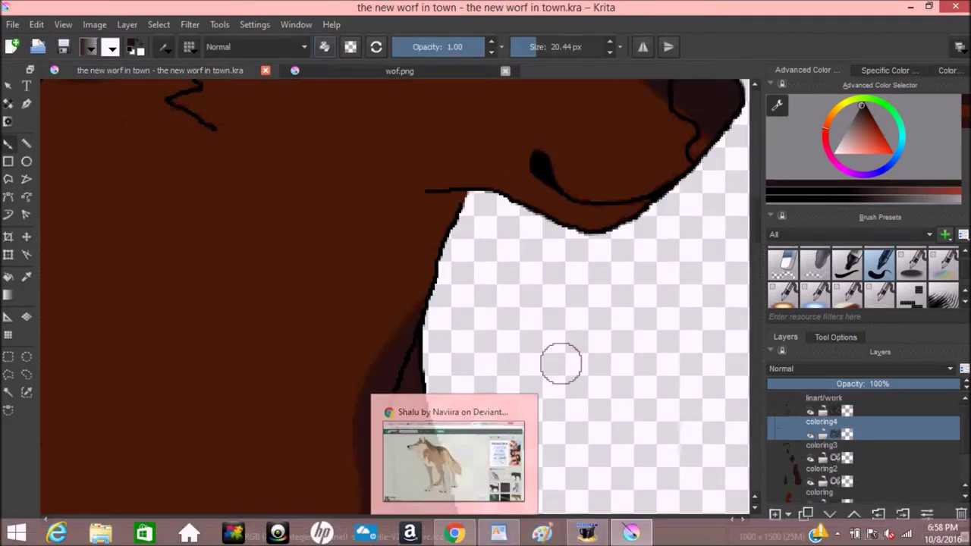
# - On coloring4 with inherited alpha, paint the back of the near ear near-black up to the linework at 20.44 px, hiding coloring3
pyautogui.hotkey('ctrl', 'Tab')
pyautogui.press('+')
pyautogui.press('+')
pyautogui.press('+')
pyautogui.scroll(5, 395, 296)
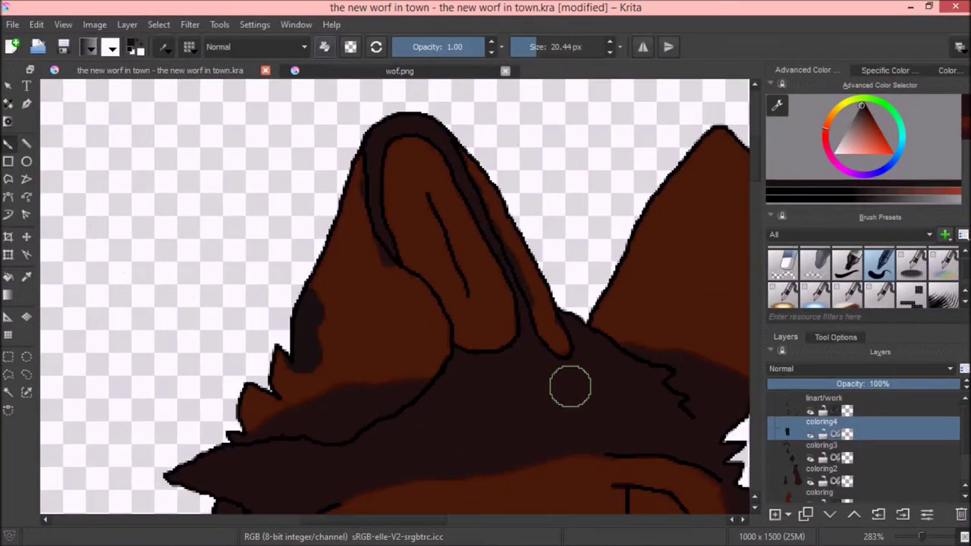
pyautogui.moveTo(326, 288); pyautogui.dragTo(288, 349)
pyautogui.moveTo(288, 304)
pyautogui.mouseDown()
pyautogui.moveTo(282, 346)
pyautogui.moveTo(363, 307)
pyautogui.mouseUp()
pyautogui.hotkey('ctrl', 'z')
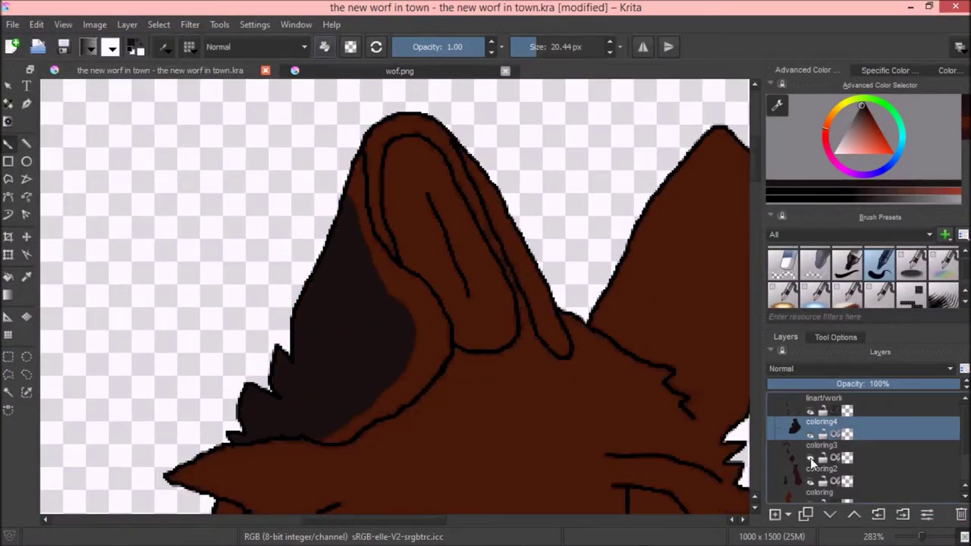
pyautogui.moveTo(428, 319); pyautogui.dragTo(371, 400)
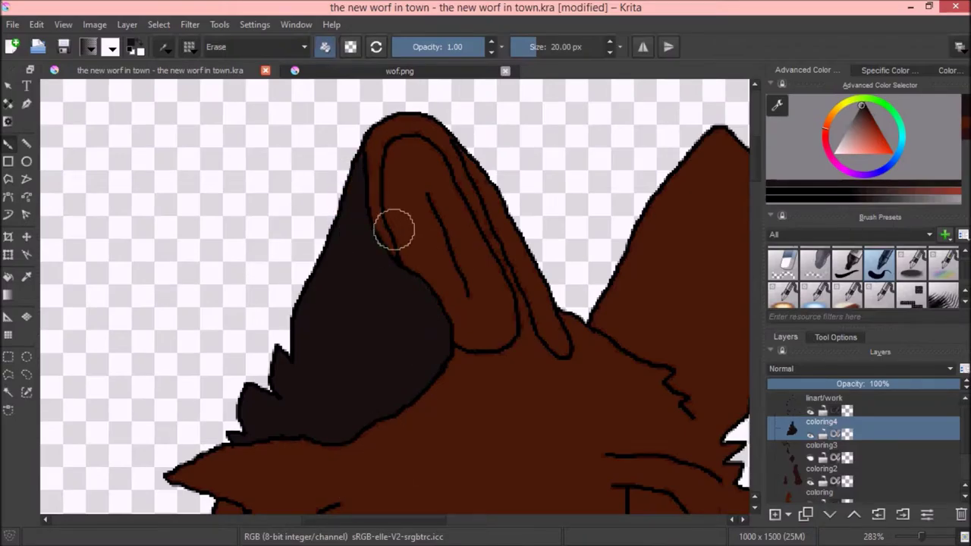
# - Paint the near ear's outer strip near-black with a 14.20 px brush and trim it to the linework with a 14 px eraser
pyautogui.scroll(1, 542, 148)
pyautogui.press('e')
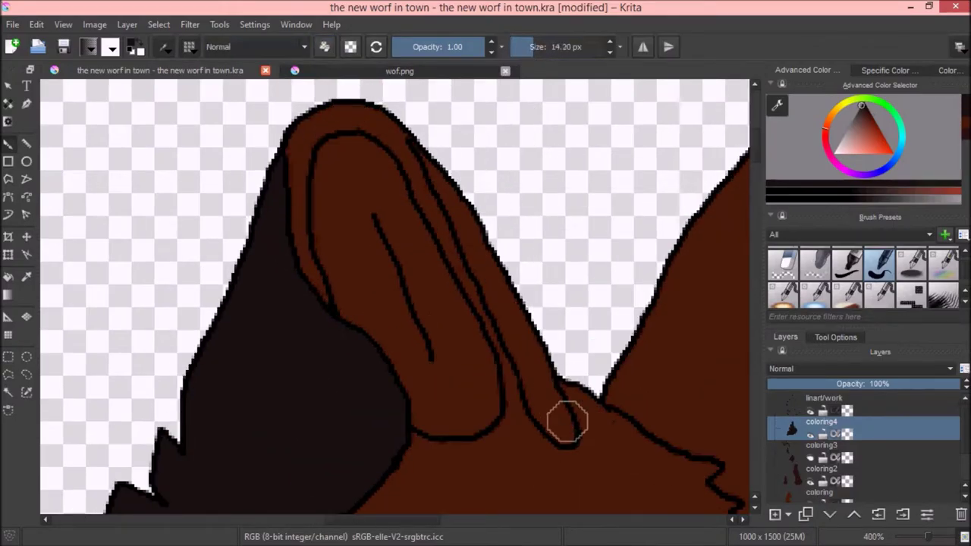
pyautogui.moveTo(567, 421); pyautogui.dragTo(518, 336)
pyautogui.moveTo(458, 198); pyautogui.dragTo(494, 268)
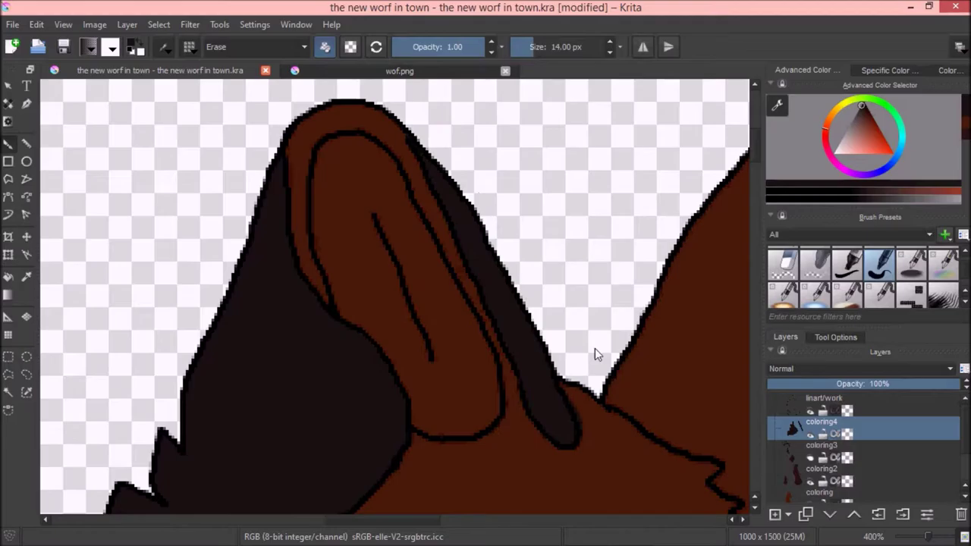
# - Save the drawing and paint the far ear near-black from tip to base on coloring4 with a 43 px brush
pyautogui.hotkey('ctrl', 's')
pyautogui.moveTo(423, 514)
pyautogui.mouseDown()
pyautogui.moveTo(756, 156)
pyautogui.moveTo(585, 162)
pyautogui.mouseUp()
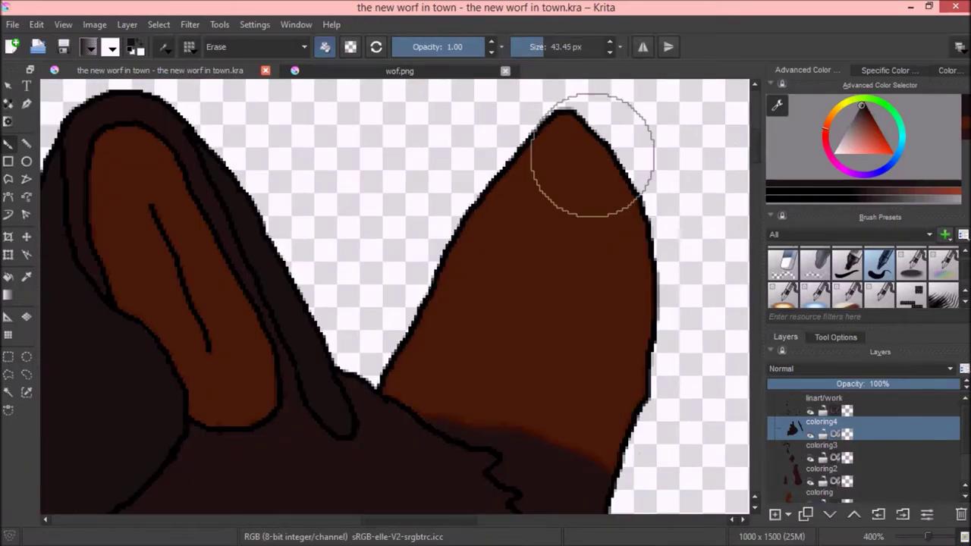
pyautogui.moveTo(579, 243); pyautogui.dragTo(485, 251)
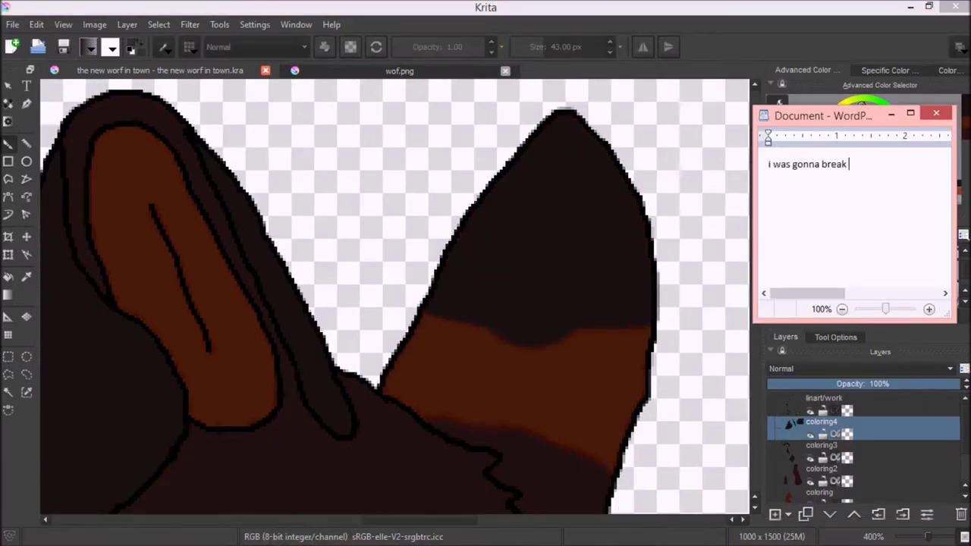
pyautogui.click(589, 422)
pyautogui.scroll(-3, 590, 423)
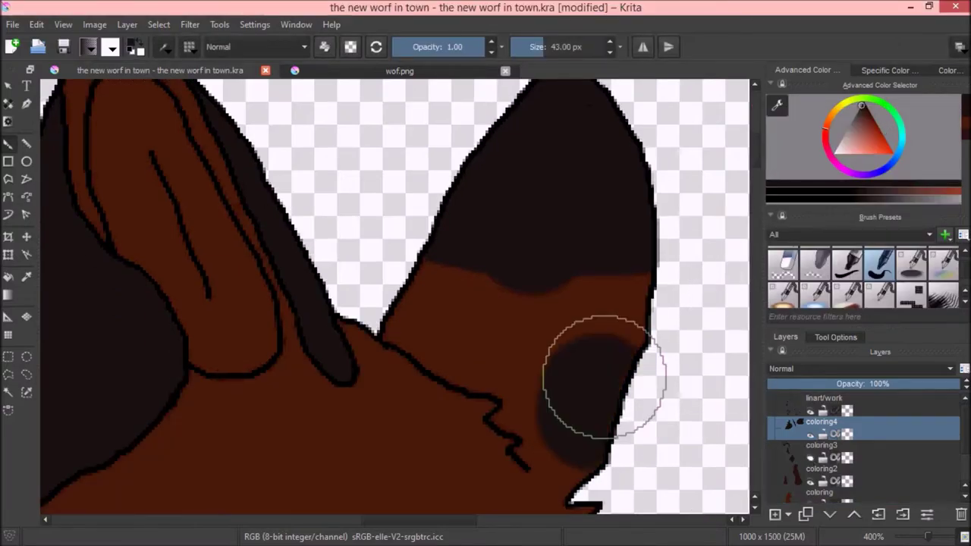
pyautogui.press('[')
pyautogui.moveTo(565, 322)
pyautogui.mouseDown()
pyautogui.moveTo(576, 328)
pyautogui.moveTo(436, 205)
pyautogui.mouseUp()
# - Check the nose in wof.png and paint it reddish black on a new layer above coloring4 with an 11 px brush
pyautogui.press('[')
pyautogui.press('[')
pyautogui.press('[')
pyautogui.press('[')
pyautogui.press('[')
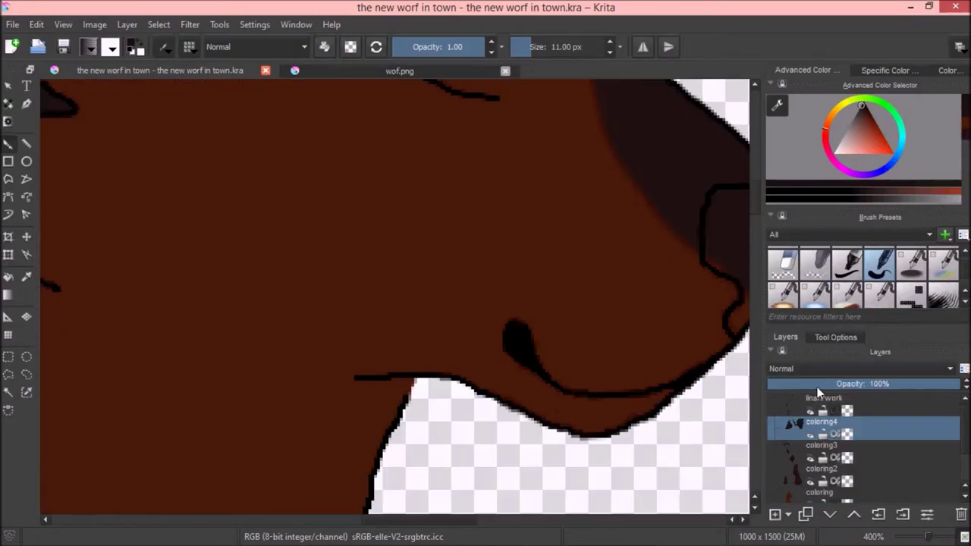
pyautogui.click(400, 71)
pyautogui.click(218, 74)
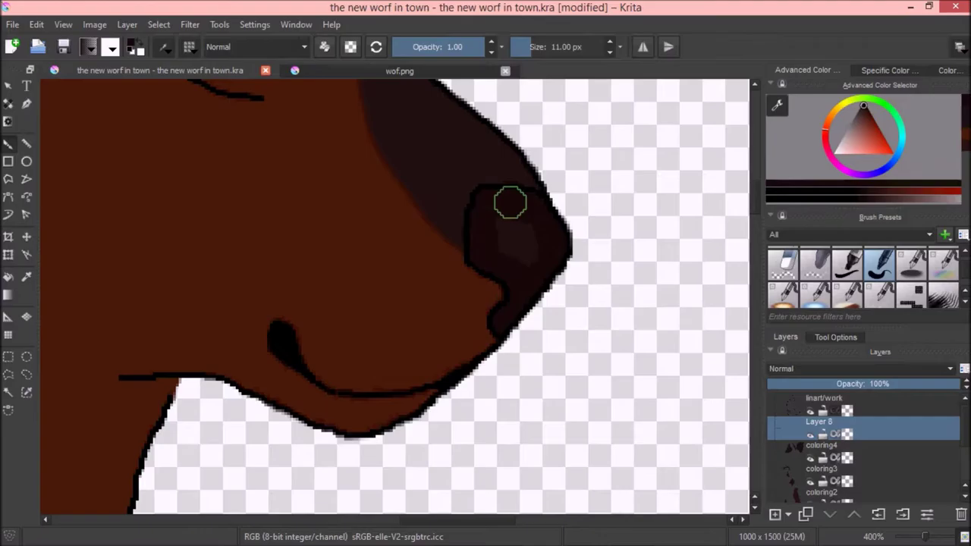
# - Compare the head markings with wof.png, name the nose layer coloring5, and add another layer for near-black shading
pyautogui.press('-')
pyautogui.press('pagedown')
pyautogui.press('pagedown')
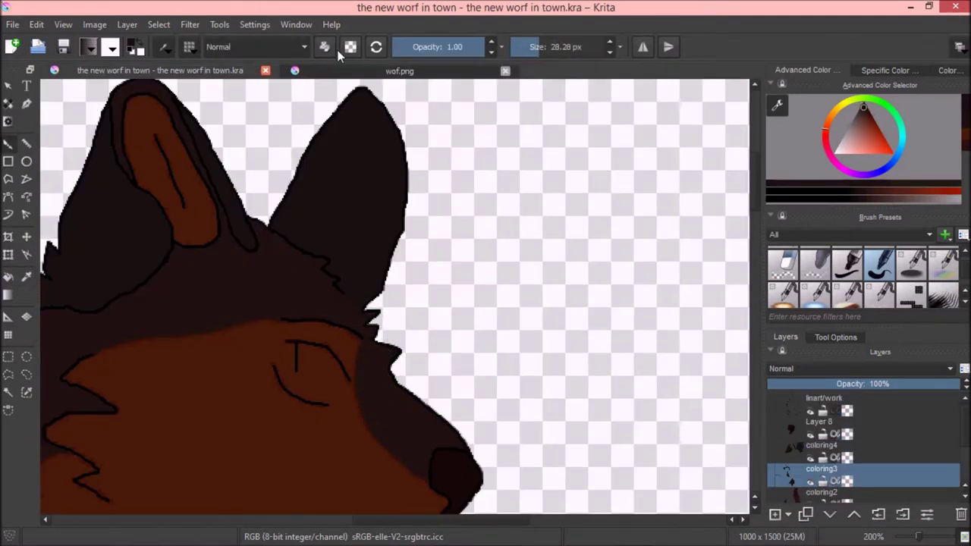
pyautogui.hscroll(-3, 729, 293)
pyautogui.scroll(-1, 481, 195)
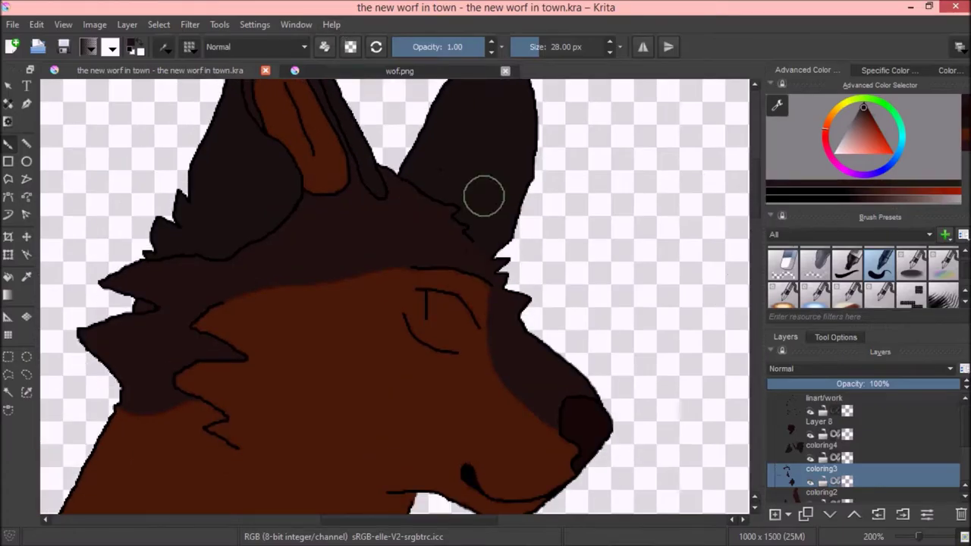
pyautogui.press('pagedown')
pyautogui.click(399, 71)
pyautogui.click(243, 69)
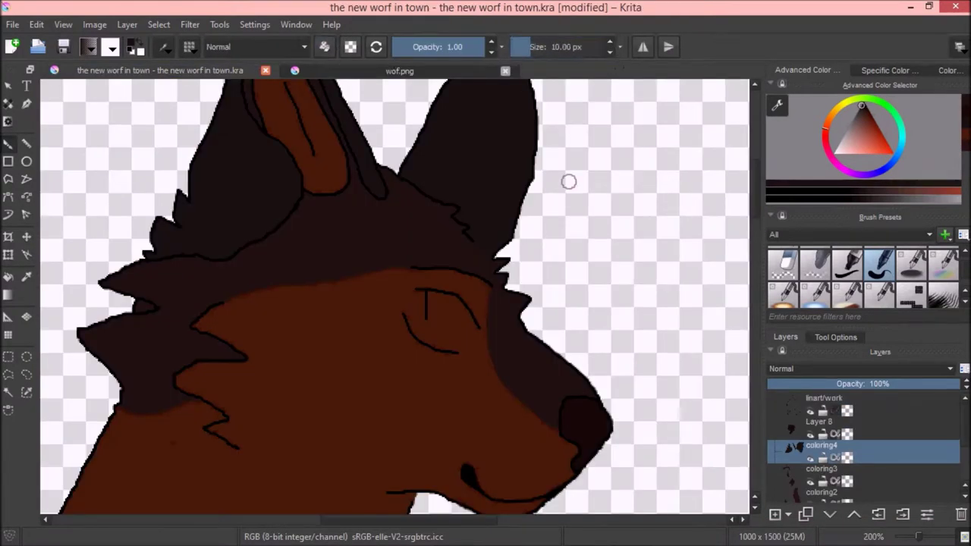
pyautogui.press('Insert')
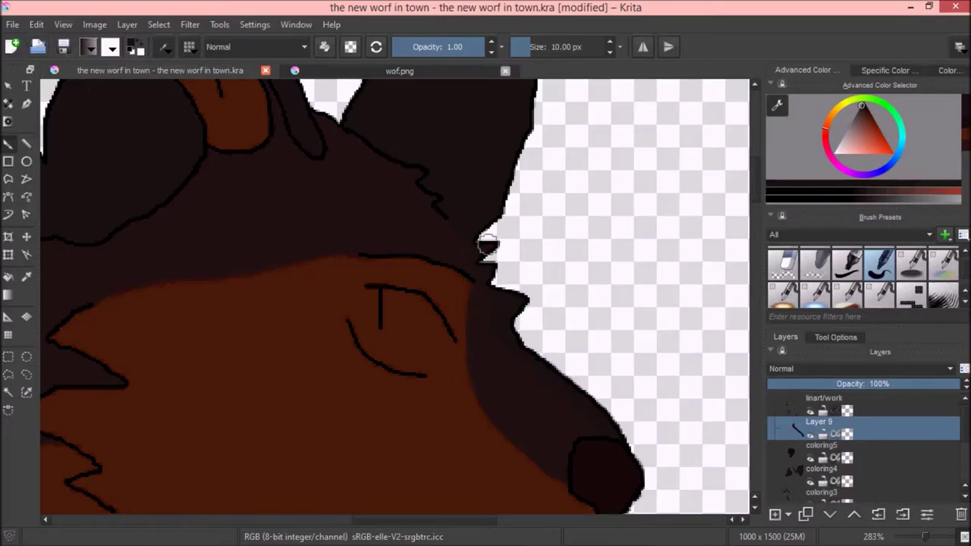
# - Shade the outer edge of the upper back near-black with a 12 px brush and move that layer below coloring5
pyautogui.press('-')
pyautogui.scroll(-15, 554, 298)
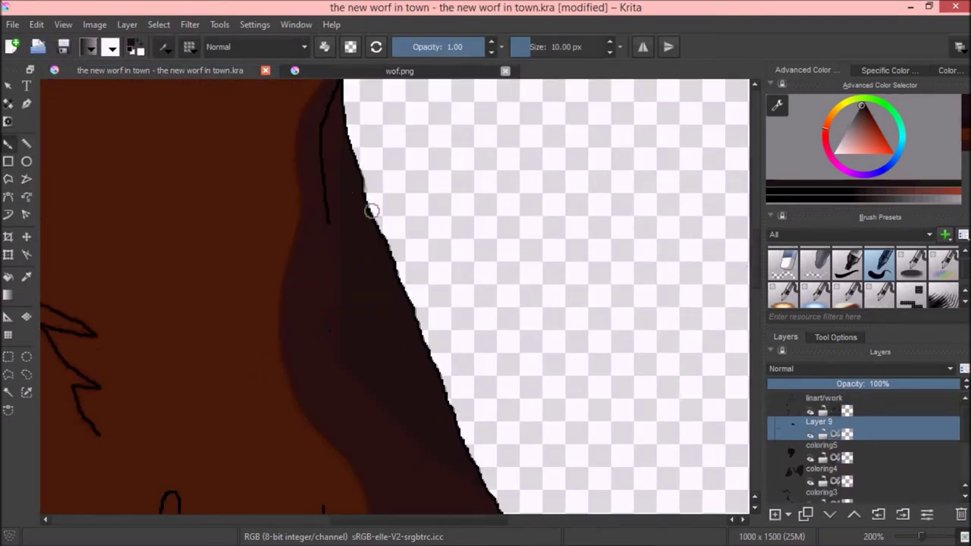
pyautogui.hscroll(5, 554, 297)
pyautogui.press(']')
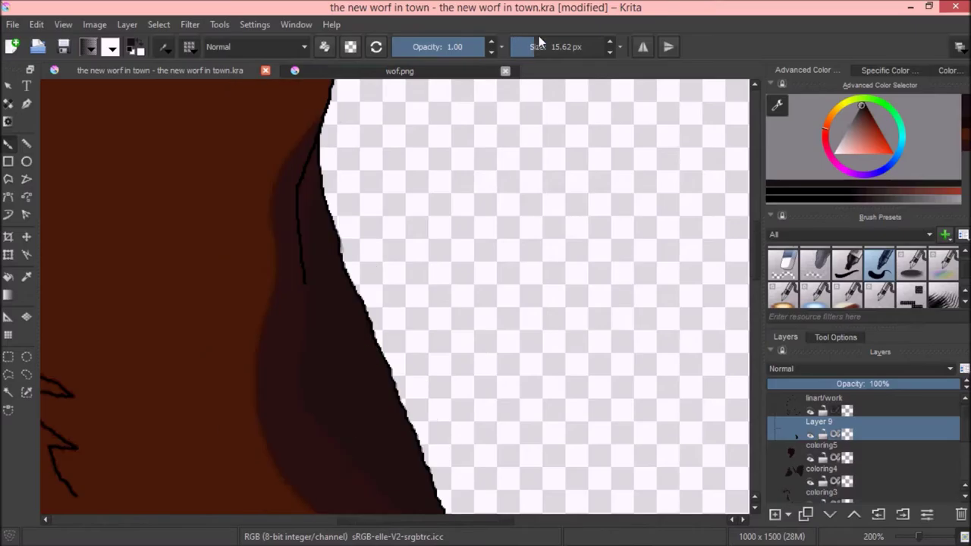
pyautogui.moveTo(541, 42); pyautogui.dragTo(531, 42)
pyautogui.scroll(-2, 462, 178)
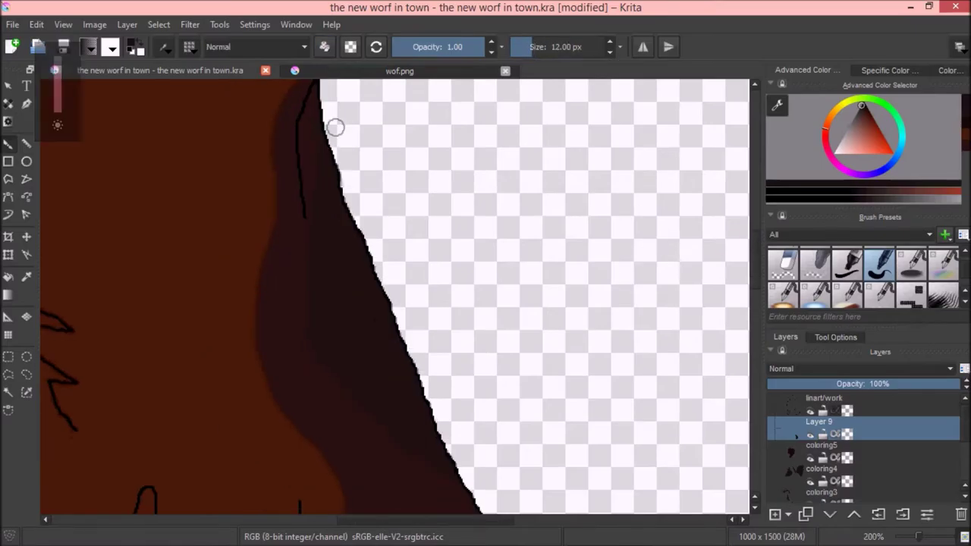
pyautogui.scroll(10, 341, 177)
pyautogui.hotkey('ctrl', 'pagedown')
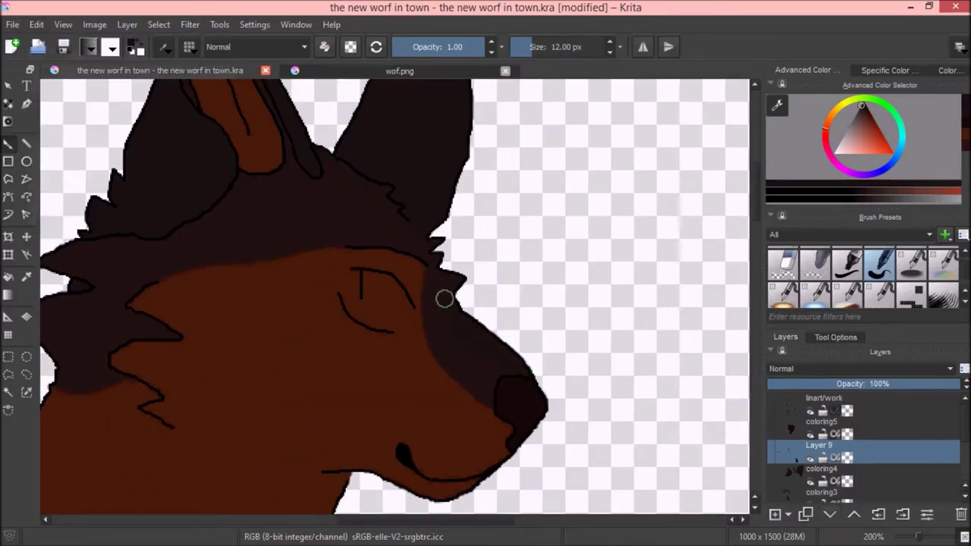
# - Darken the bridge of the muzzle up to the linework on the shading layer with a 12 px brush
pyautogui.press('e')
pyautogui.scroll(1, 421, 248)
pyautogui.scroll(3, 351, 346)
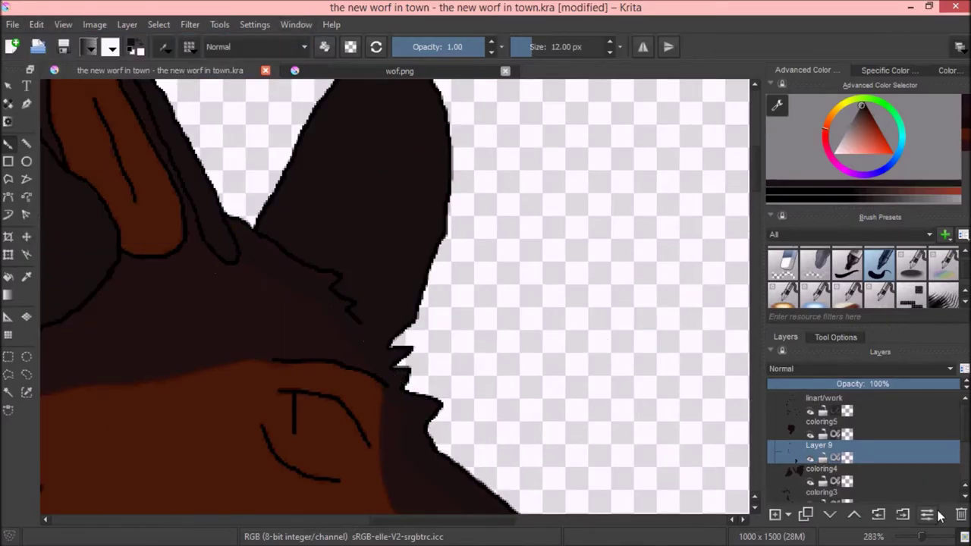
pyautogui.moveTo(933, 540)
pyautogui.mouseDown()
pyautogui.moveTo(903, 540)
pyautogui.moveTo(932, 540)
pyautogui.mouseUp()
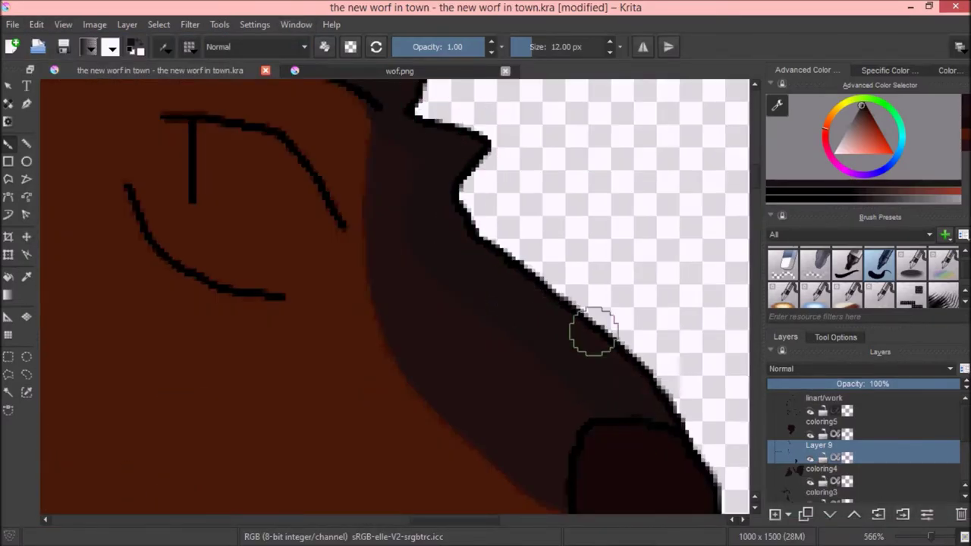
pyautogui.scroll(-4, 665, 407)
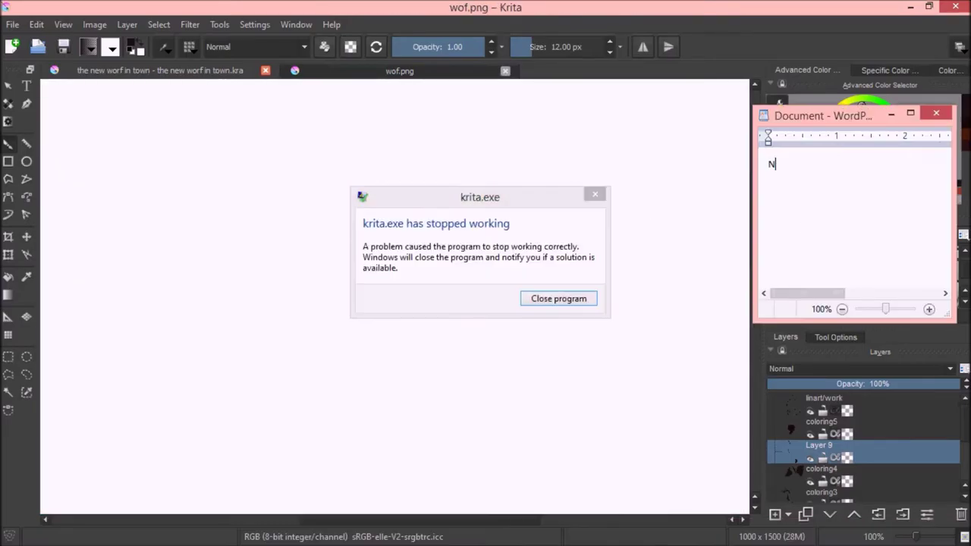
# - Note NO in the WordPad document, close the crashed program, and reopen the new worf in town.kra
pyautogui.write('NO')
pyautogui.click(558, 298)
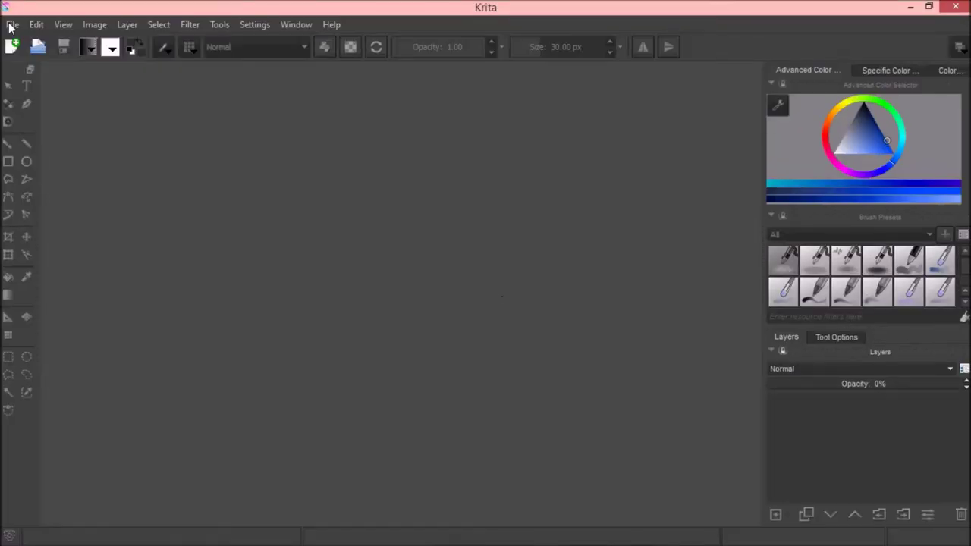
pyautogui.click(11, 28)
pyautogui.click(47, 57)
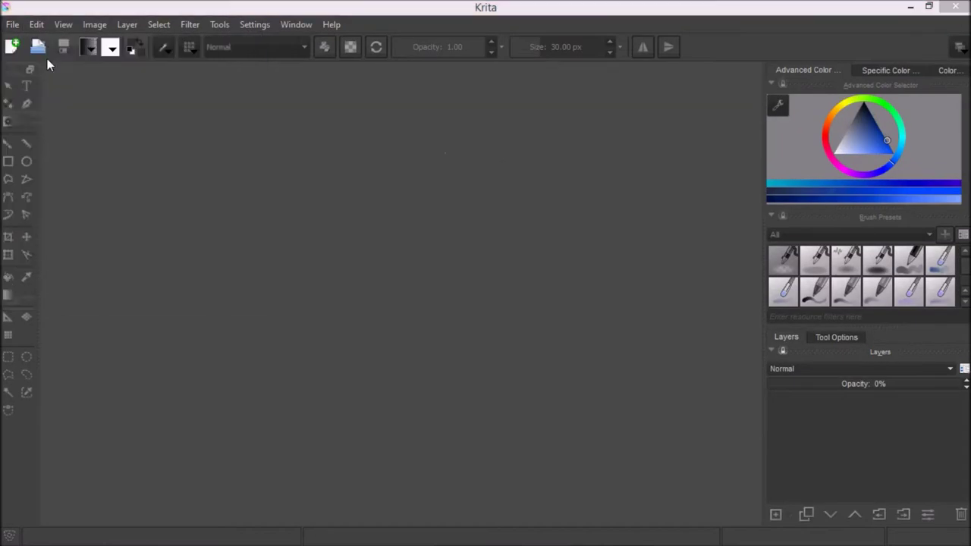
pyautogui.doubleClick(542, 184)
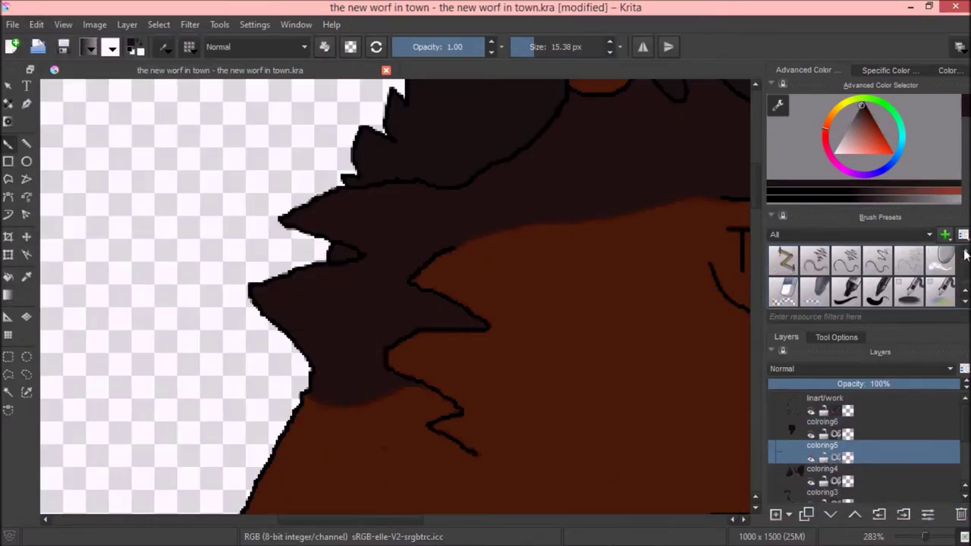
# - Paint near-black along the muzzle bridge and upper back on coloring5 with a brush of about 16 px, undoing one stroke
pyautogui.click(610, 51)
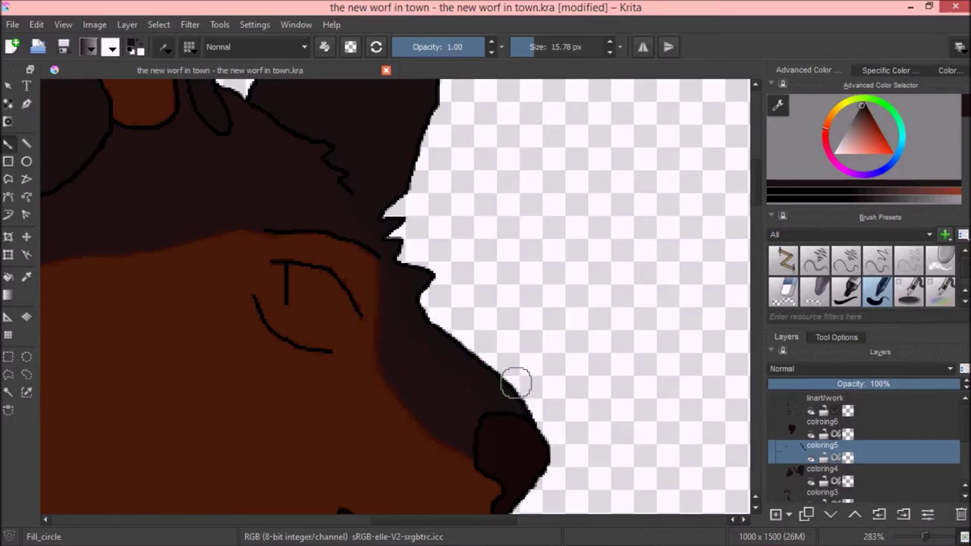
pyautogui.scroll(3, 516, 385)
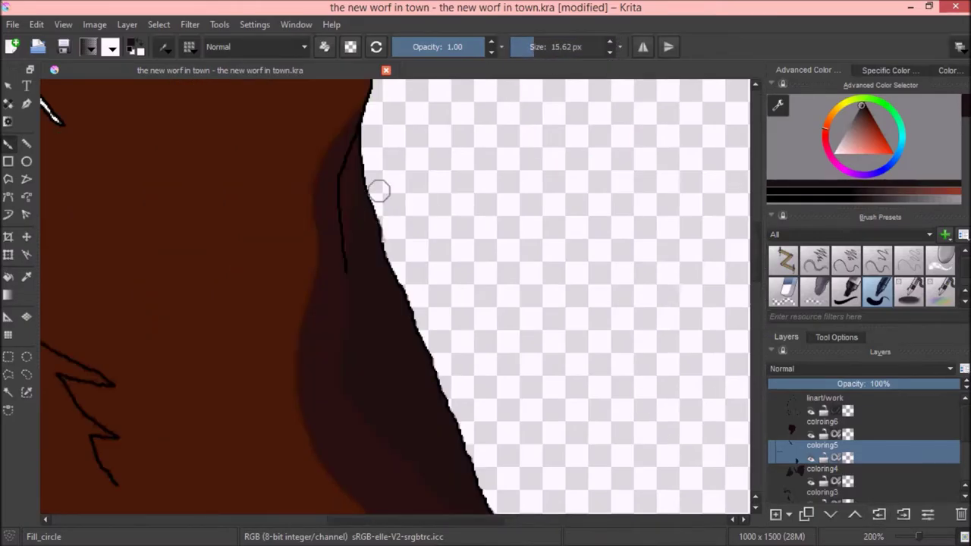
pyautogui.click(37, 24)
pyautogui.click(48, 39)
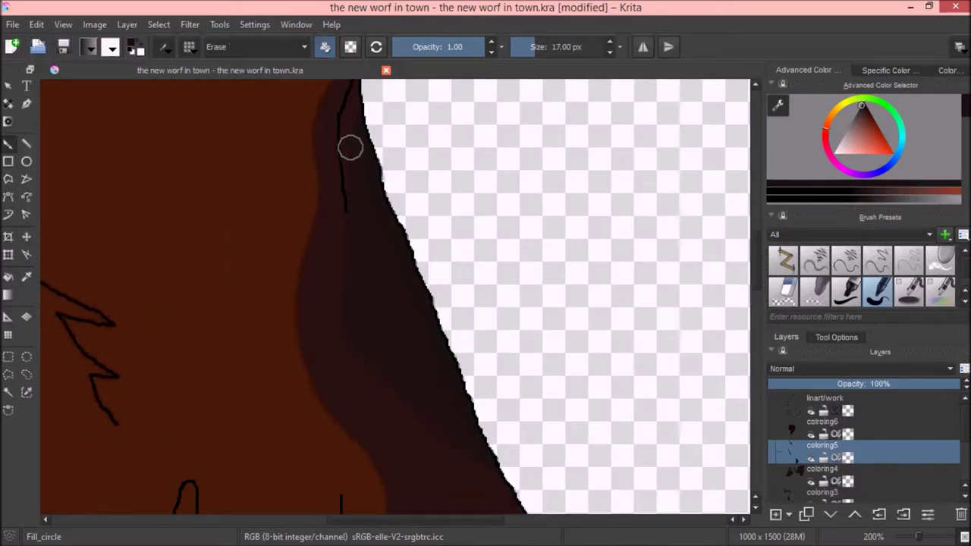
# - Reopen wof.png as reference, choose a dark brown, and add a layer named meh between coloring and coloring2
pyautogui.moveTo(918, 539); pyautogui.dragTo(900, 538)
pyautogui.click(12, 24)
pyautogui.moveTo(55, 67)
pyautogui.click(343, 86)
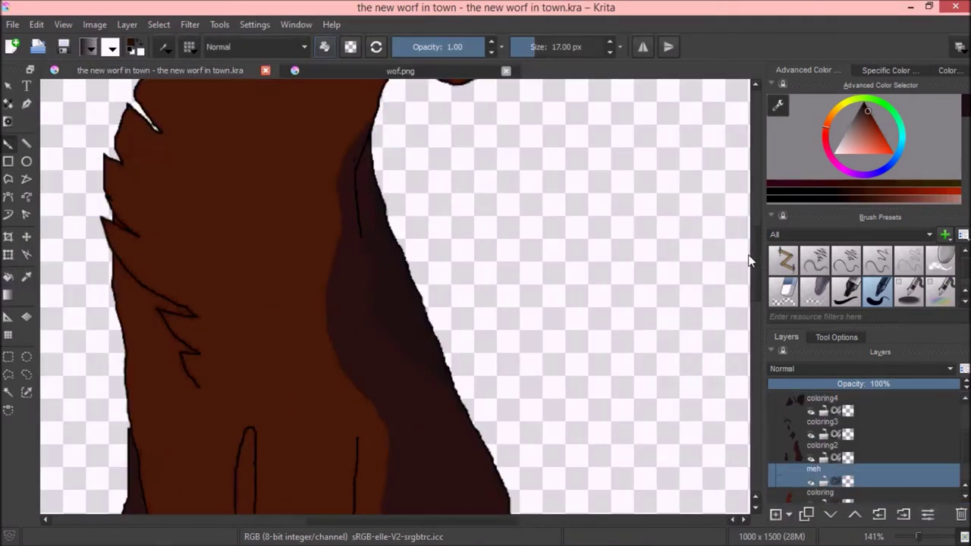
pyautogui.scroll(2, 391, 193)
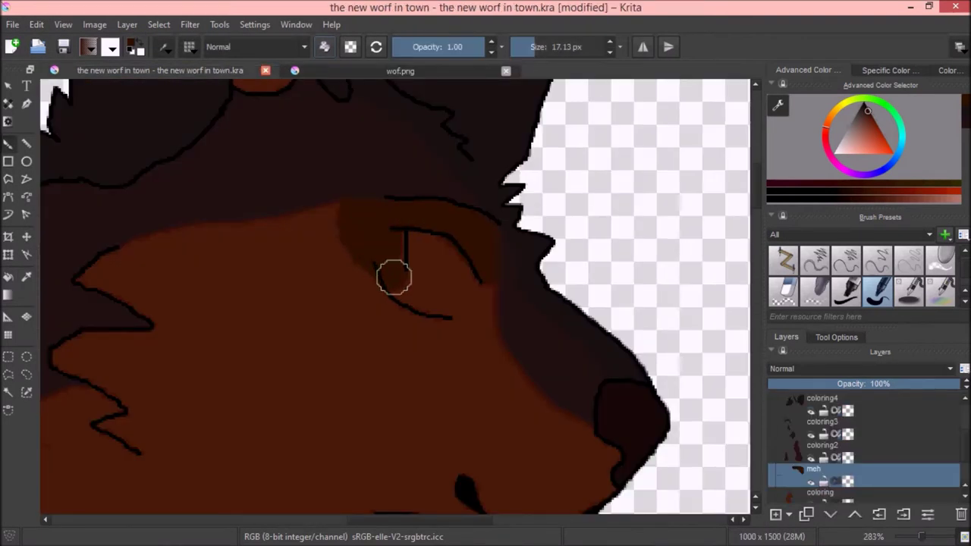
# - Paint a dark brown patch around the eye on the meh layer, reaching up to the brow line
pyautogui.scroll(-4, 394, 279)
pyautogui.scroll(1, 334, 359)
pyautogui.moveTo(319, 300)
pyautogui.mouseDown()
pyautogui.moveTo(308, 277)
pyautogui.moveTo(354, 284)
pyautogui.mouseUp()
pyautogui.scroll(-1, 354, 284)
pyautogui.scroll(6, 384, 493)
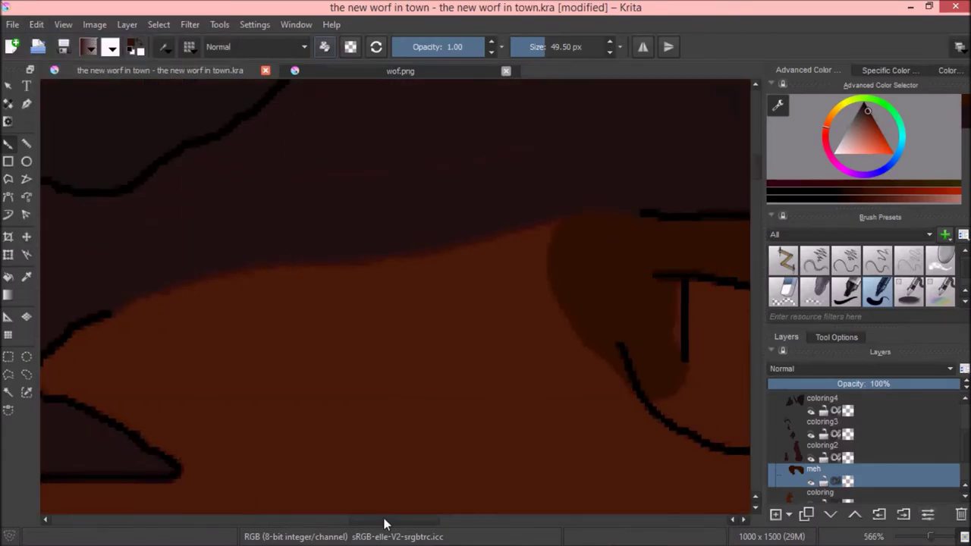
pyautogui.moveTo(384, 518); pyautogui.dragTo(418, 518)
# - Clean up the edges around the eye patch with a 17 px eraser, and return to normal painting on coloring5
pyautogui.press('e')
pyautogui.press('pageup')
pyautogui.press('pageup')
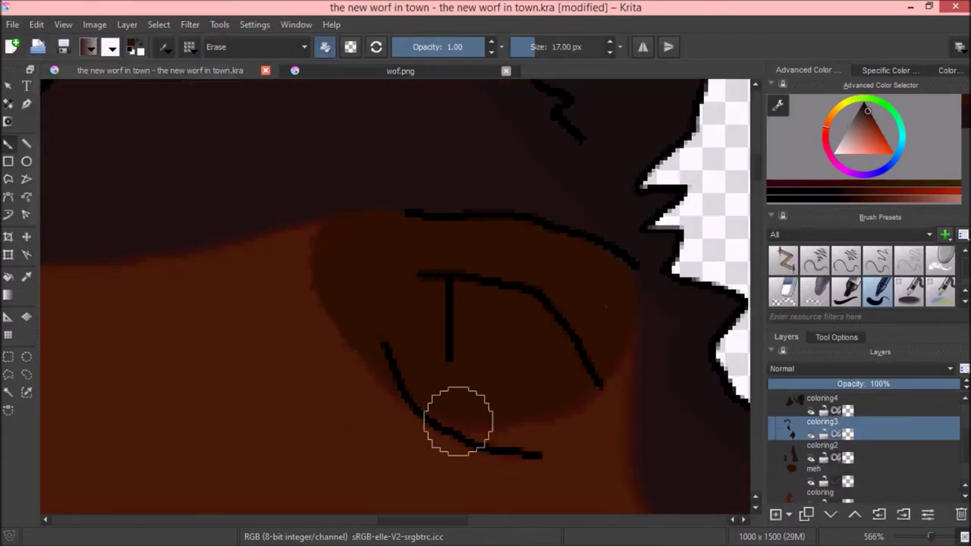
pyautogui.press('pageup')
pyautogui.press('pageup')
pyautogui.press('e')
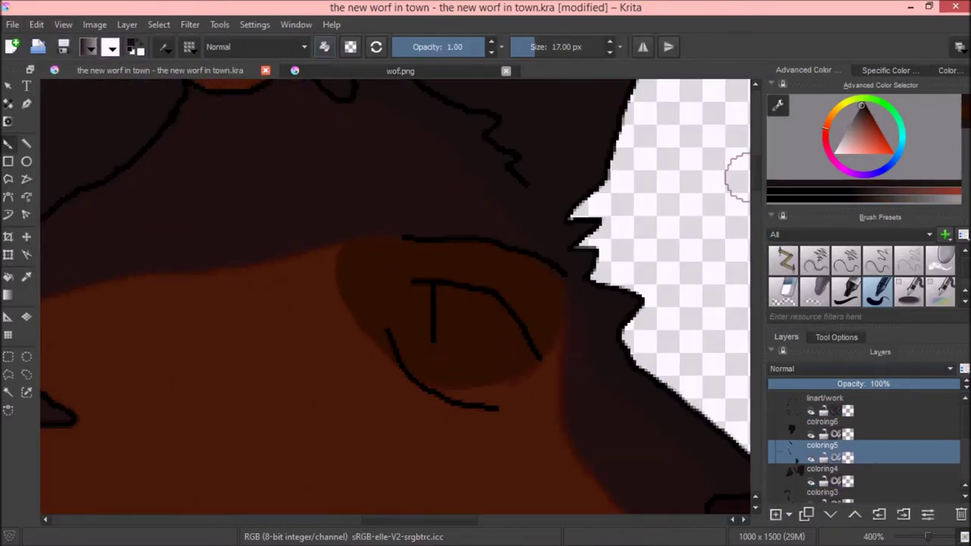
# - On meh, paint dark brown oval patches on both front paws and fill the gap between the front legs at 17 px
pyautogui.press('pagedown')
pyautogui.press('pagedown')
pyautogui.press('pagedown')
pyautogui.press('pagedown')
pyautogui.scroll(-10, 357, 358)
pyautogui.moveTo(303, 327); pyautogui.dragTo(387, 356)
pyautogui.moveTo(562, 304); pyautogui.dragTo(645, 341)
# - Look over the wolf's body from the muzzle to the paws and tail to check the colouring
pyautogui.press('-')
pyautogui.press('-')
pyautogui.press('-')
pyautogui.scroll(2, 715, 288)
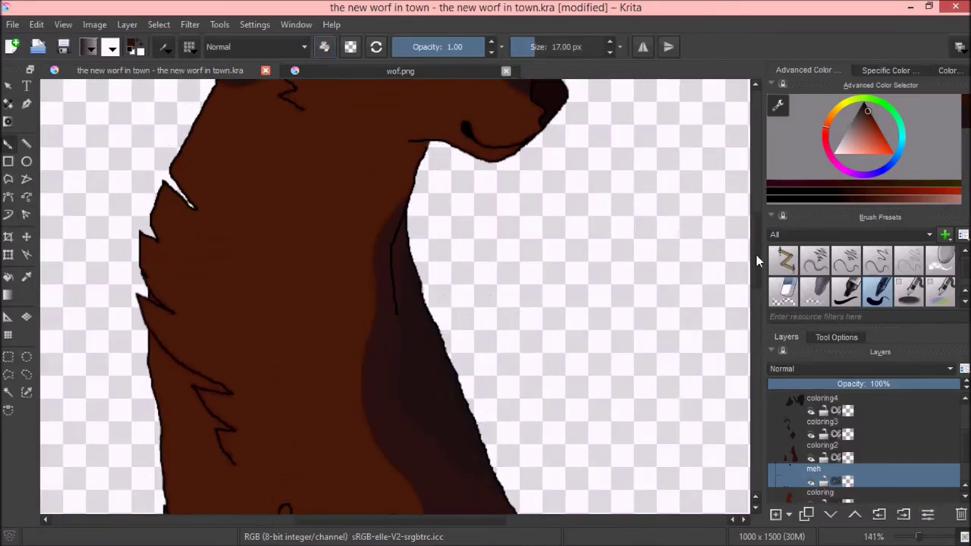
pyautogui.scroll(-5, 740, 303)
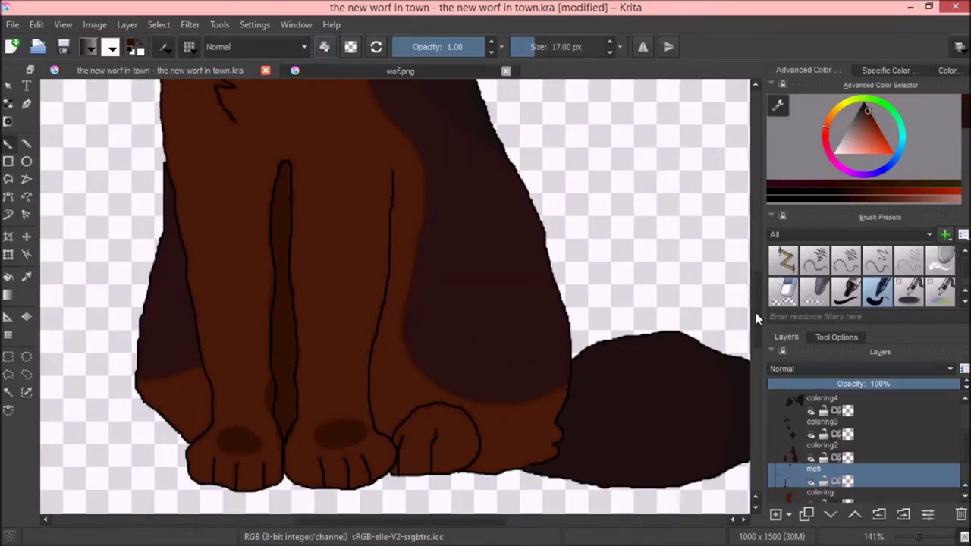
pyautogui.scroll(-3, 729, 304)
pyautogui.scroll(4, 713, 271)
pyautogui.scroll(5, 165, 466)
pyautogui.scroll(2, 158, 186)
# - Erase the dark brown that spills past the linework of the gap between the front legs with a 17 px eraser
pyautogui.scroll(-4, 159, 187)
pyautogui.press('e')
pyautogui.scroll(1, 276, 454)
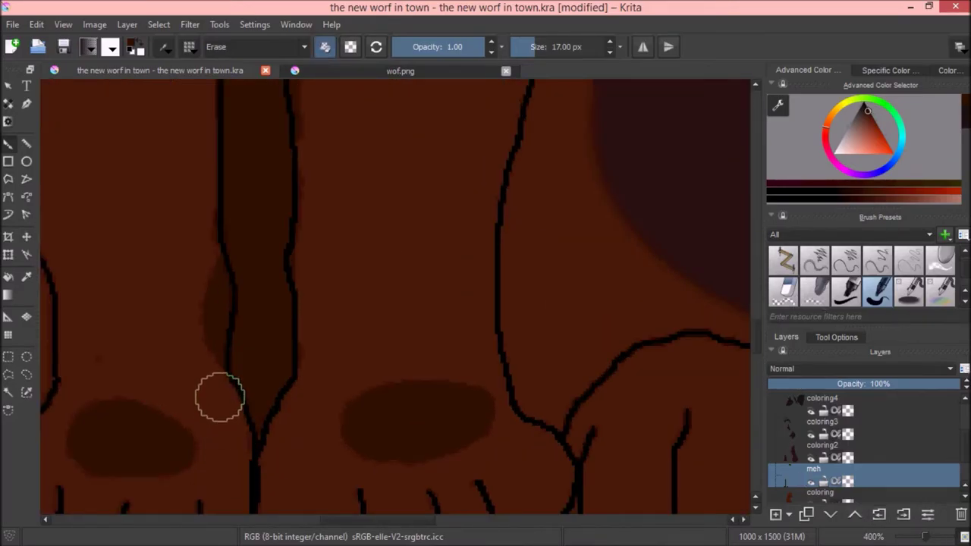
pyautogui.press('e')
pyautogui.scroll(2, 349, 405)
pyautogui.scroll(3, 318, 310)
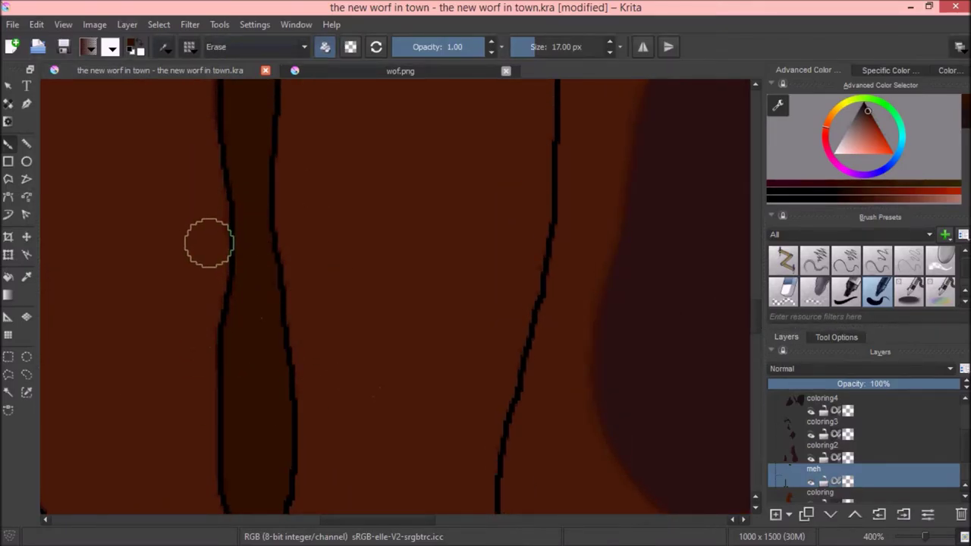
pyautogui.scroll(4, 211, 243)
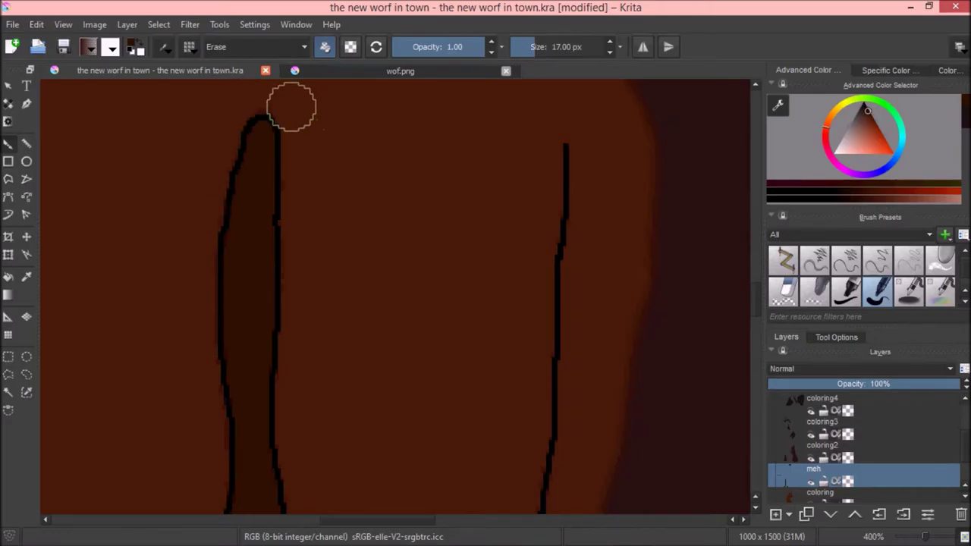
# - Paint a dark brown patch on the chest above the front-leg gap on meh and round it with a 46 px eraser
pyautogui.press('2')
pyautogui.press('1')
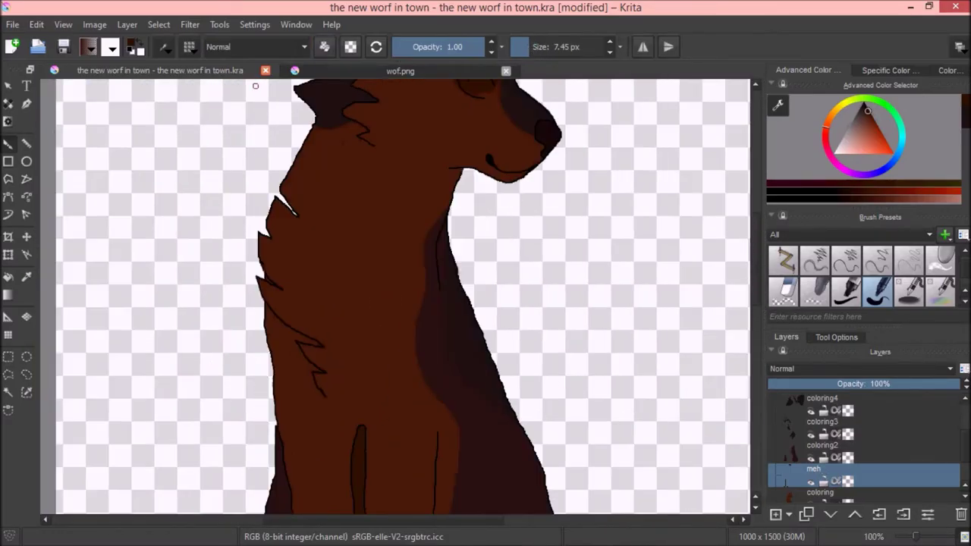
pyautogui.press('2')
pyautogui.scroll(5, 356, 426)
pyautogui.click(158, 24)
pyautogui.press('Escape')
pyautogui.press('e')
pyautogui.hotkey('ctrl', 'shift', 'a')
pyautogui.scroll(5, 693, 265)
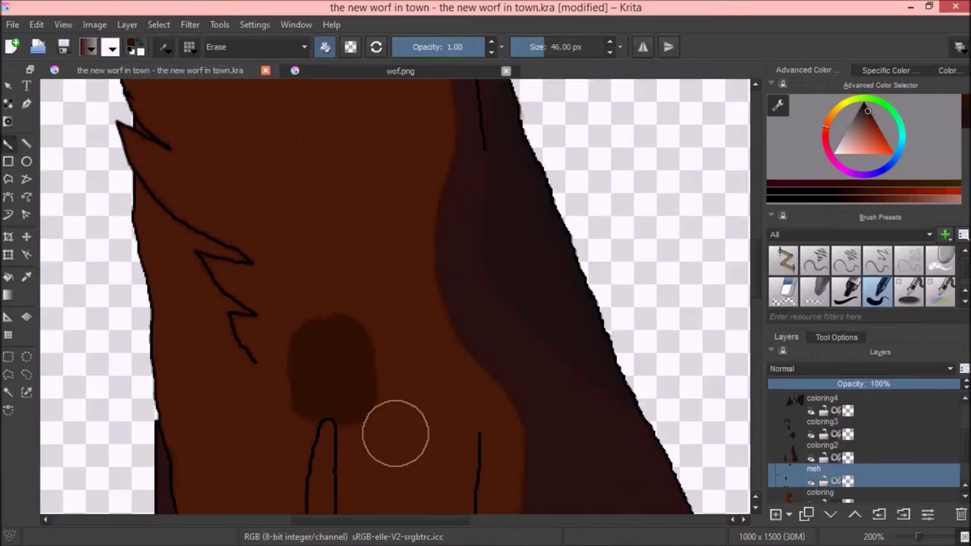
pyautogui.scroll(-2, 721, 334)
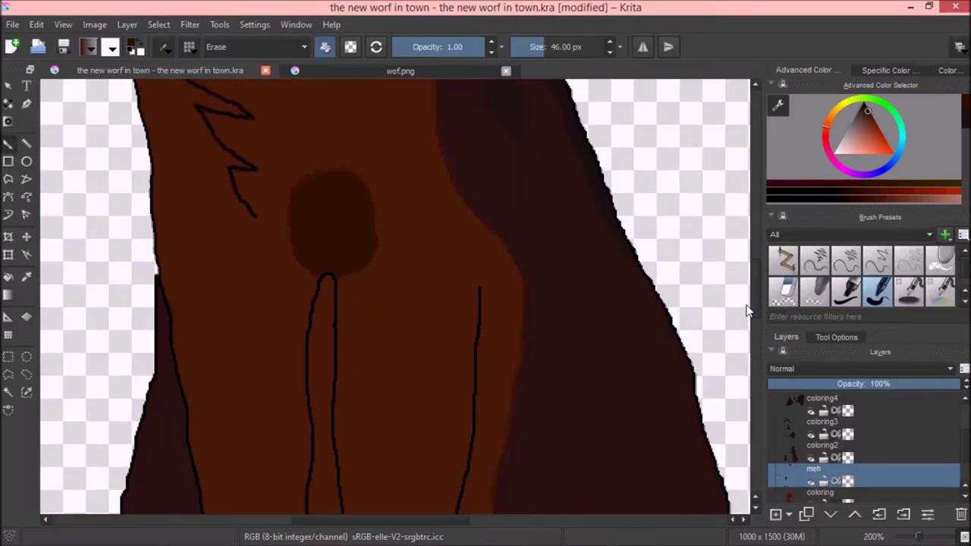
# - On colroing6, paint a round burnt-orange iris in the wolf's eye with a 22 px brush
pyautogui.moveTo(753, 304); pyautogui.dragTo(748, 182)
pyautogui.scroll(-5, 397, 230)
pyautogui.scroll(3, 397, 230)
pyautogui.click(903, 515)
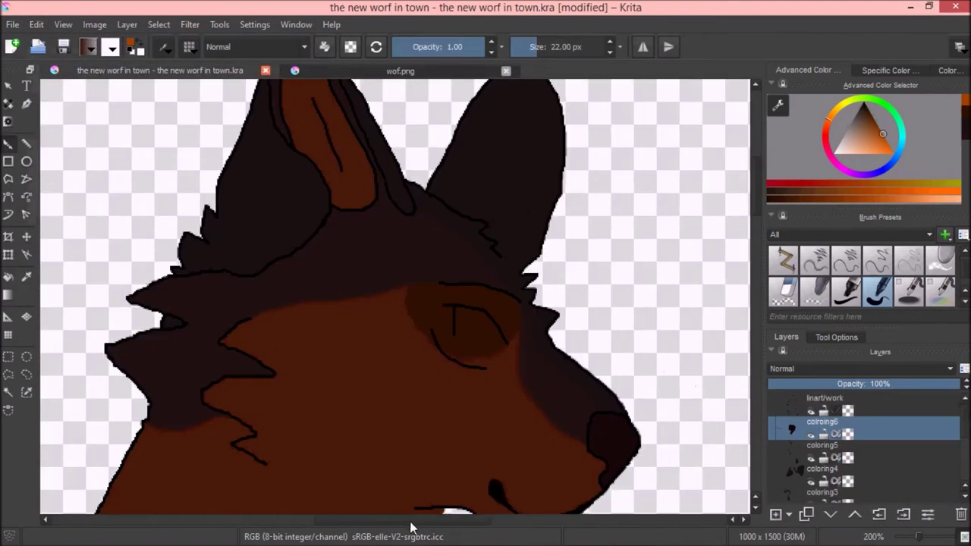
pyautogui.scroll(3, 481, 473)
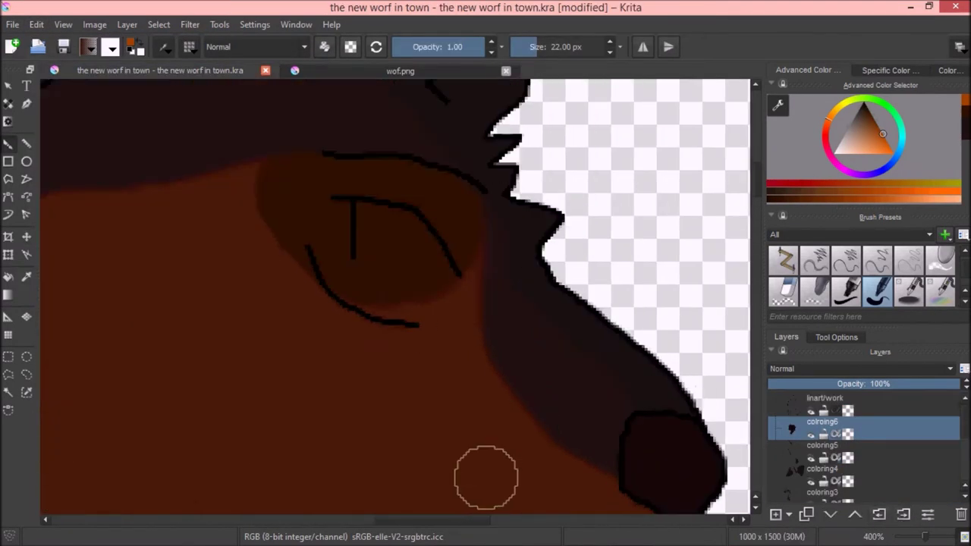
pyautogui.moveTo(490, 245); pyautogui.dragTo(486, 258)
pyautogui.press('e')
pyautogui.scroll(1, 389, 299)
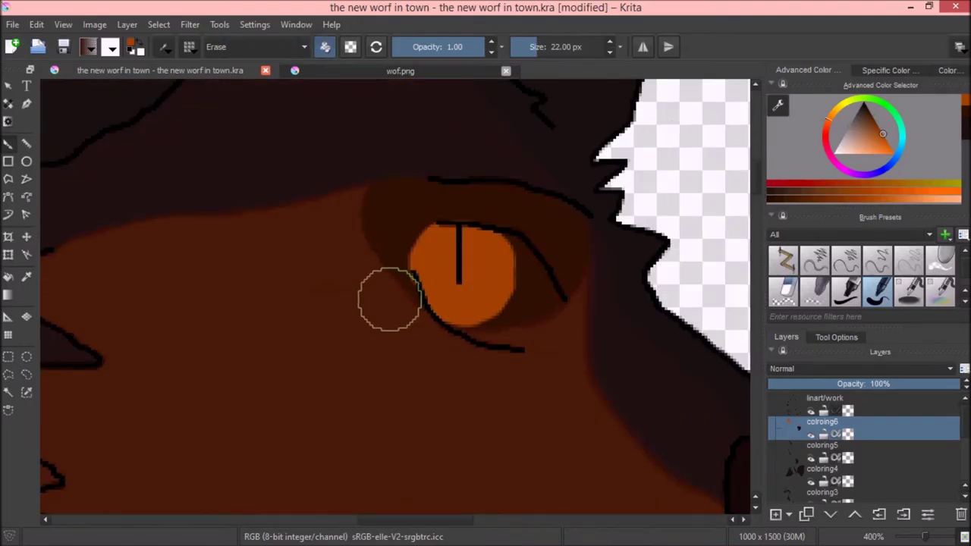
# - Add a layer below colroing6 and paint the eyeball around the iris pinkish white, erasing the excess outside the eye's linework
pyautogui.press('Insert')
pyautogui.click(831, 515)
pyautogui.keyDown('ctrl'); pyautogui.click(683, 152); pyautogui.keyUp('ctrl')
pyautogui.press('e')
pyautogui.moveTo(507, 247)
pyautogui.mouseDown()
pyautogui.moveTo(531, 276)
pyautogui.moveTo(484, 326)
pyautogui.moveTo(550, 312)
pyautogui.mouseUp()
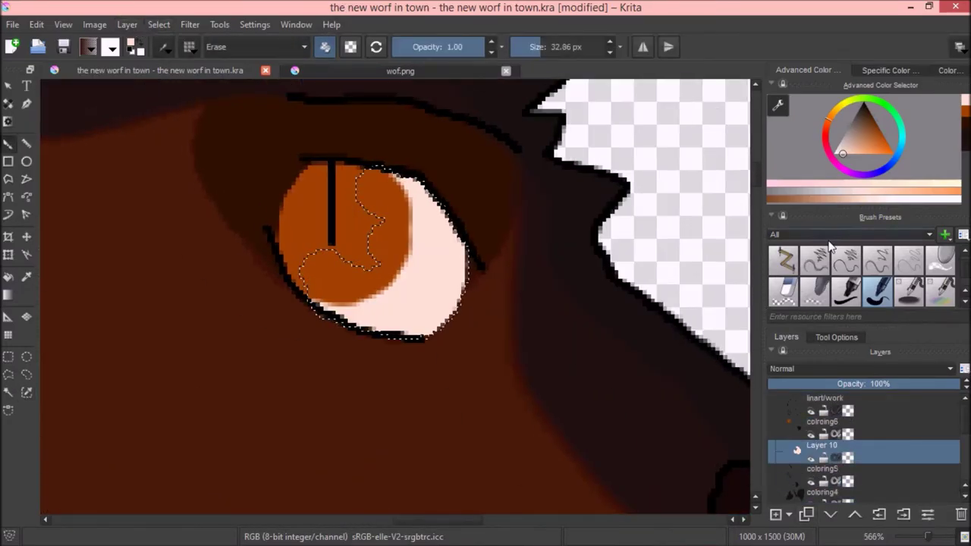
# - Recolour the eyeball area on Layer 10 to light orange and clear the selection
pyautogui.click(835, 115)
pyautogui.click(855, 153)
pyautogui.moveTo(440, 243)
pyautogui.mouseDown()
pyautogui.moveTo(412, 271)
pyautogui.moveTo(325, 280)
pyautogui.mouseUp()
pyautogui.hotkey('ctrl', 'shift', 'a')
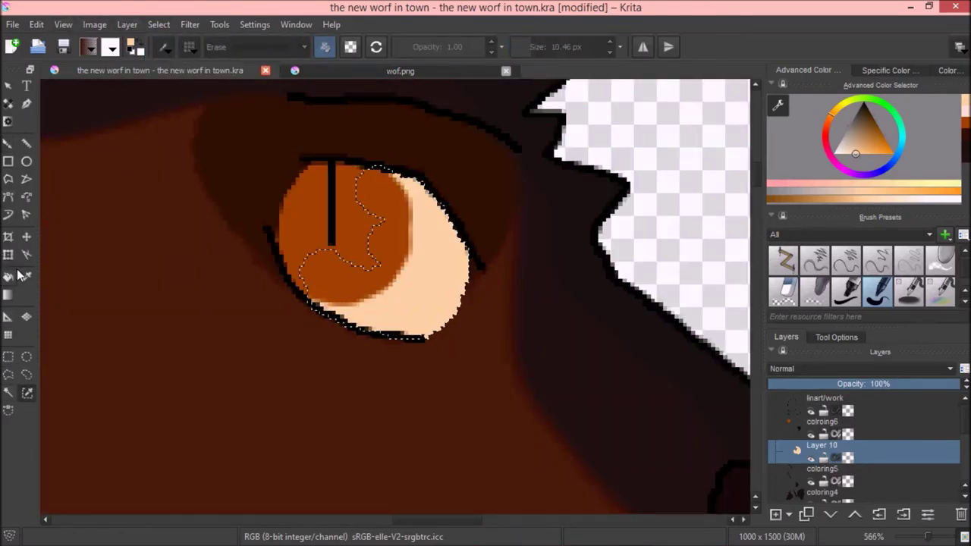
pyautogui.press('e')
pyautogui.click(878, 154)
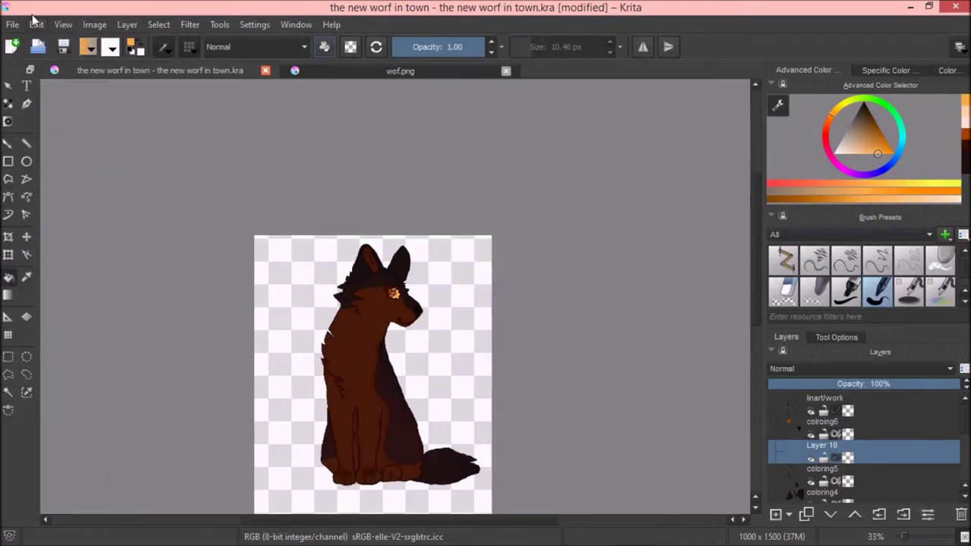
pyautogui.click(159, 25)
pyautogui.click(159, 24)
pyautogui.click(63, 25)
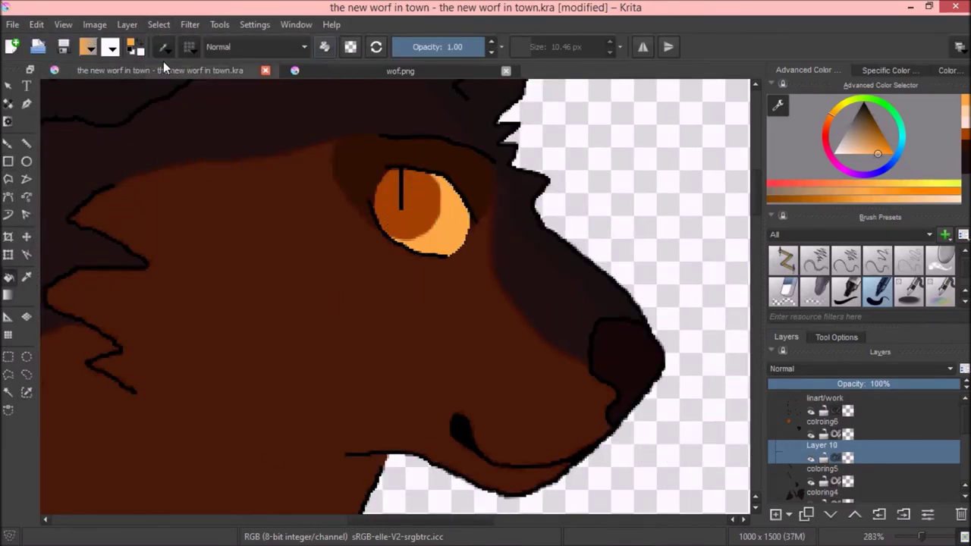
# - Try adding a yellow ring inside the iris on a new layer above colroing6 with a brush about 5 px wide
pyautogui.scroll(2, 388, 271)
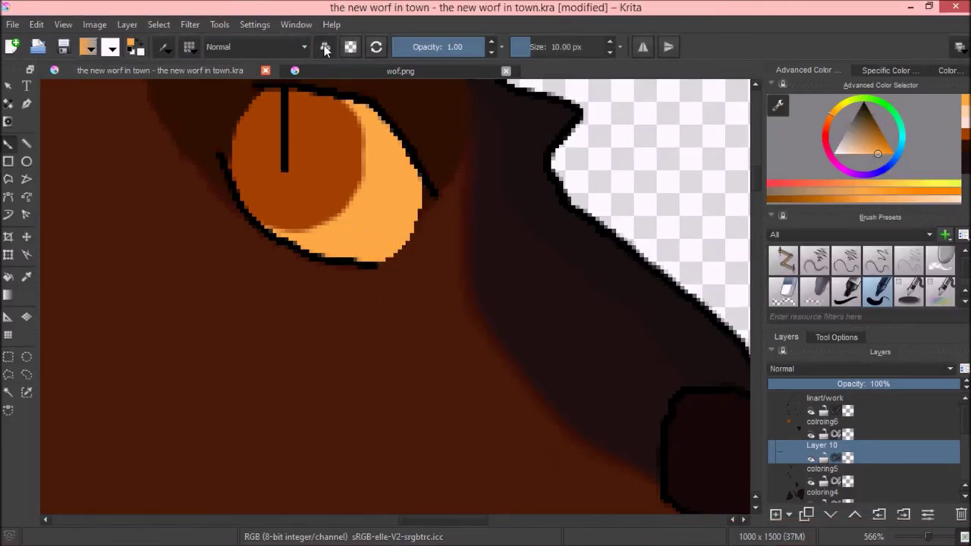
pyautogui.press('pageup')
pyautogui.scroll(2, 471, 242)
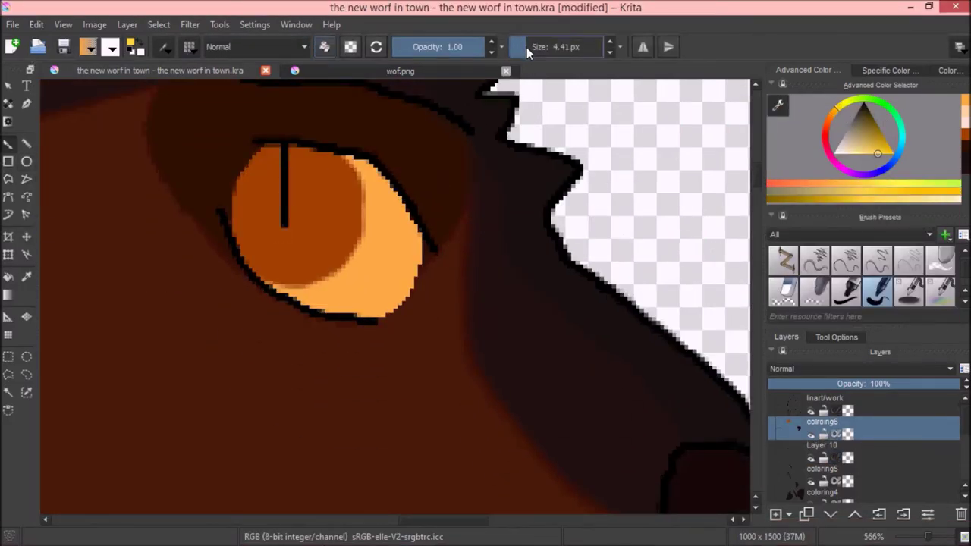
pyautogui.click(529, 51)
pyautogui.press('Insert')
pyautogui.press('-')
pyautogui.press('-')
pyautogui.press('-')
pyautogui.press('+')
pyautogui.press('+')
pyautogui.moveTo(364, 280); pyautogui.dragTo(357, 260)
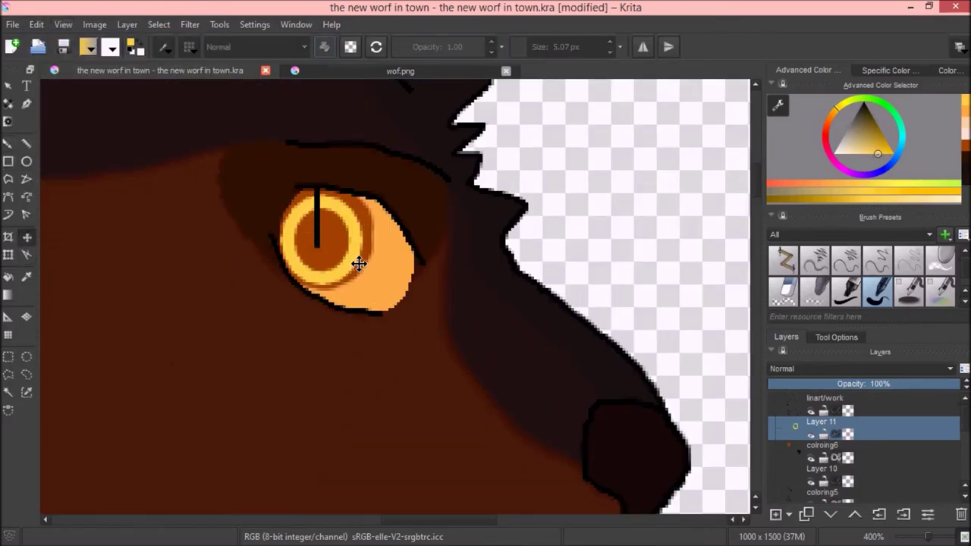
pyautogui.hotkey('ctrl', 'z')
pyautogui.press('b')
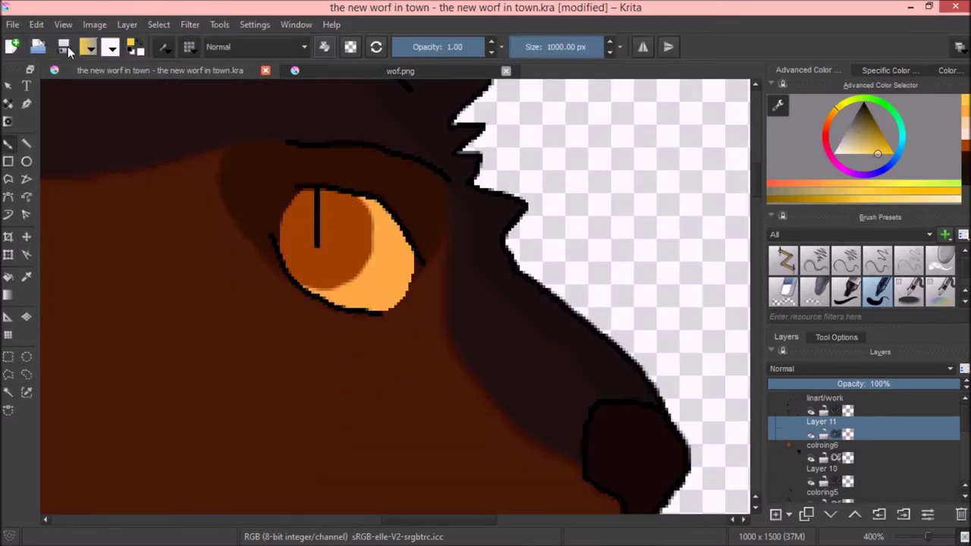
pyautogui.write('no fuckin way')
pyautogui.click(691, 220)
pyautogui.hotkey('alt', 'Tab')
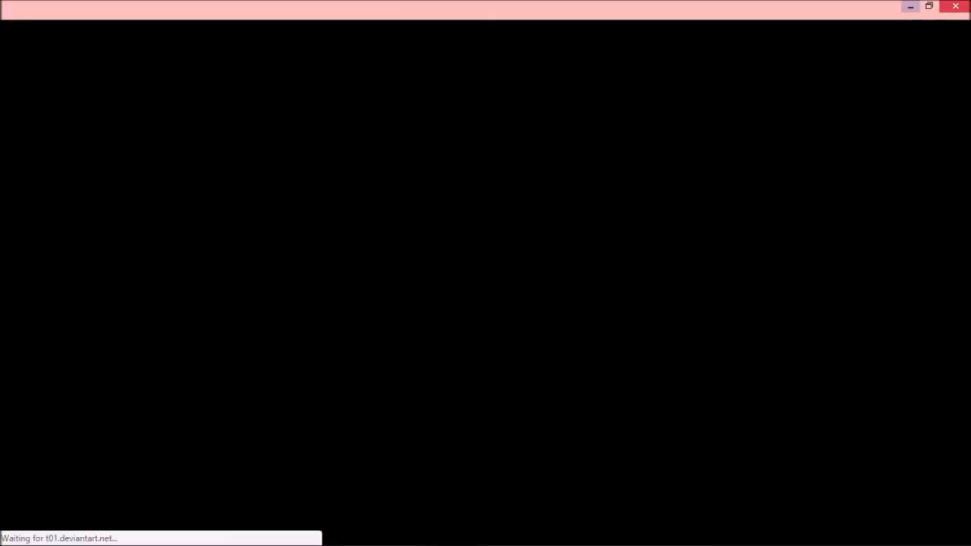
pyautogui.click(911, 7)
pyautogui.click(793, 428)
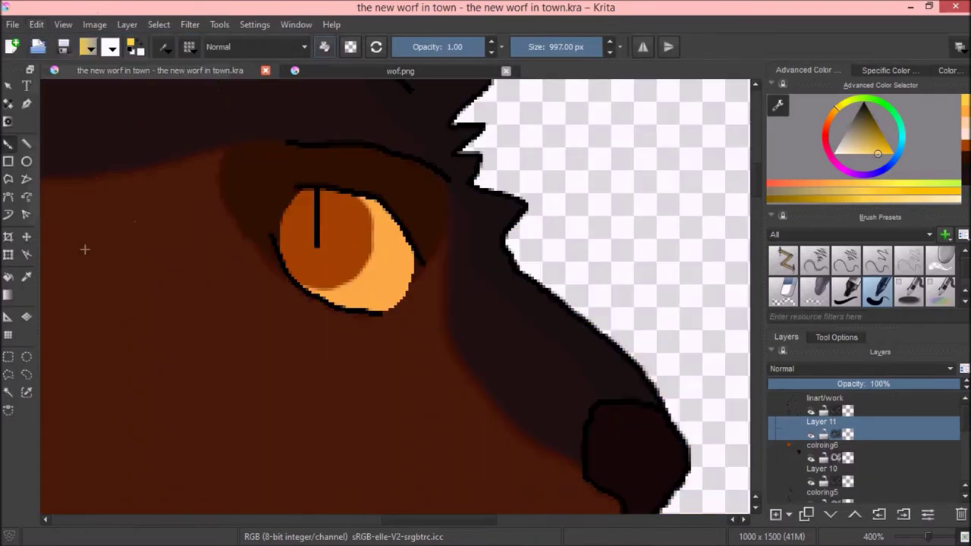
# - Look over the whole wolf to check how the coloured eye reads at full size
pyautogui.press('-')
pyautogui.press('-')
pyautogui.press('-')
pyautogui.press('-')
pyautogui.press('-')
pyautogui.press('-')
pyautogui.press('-')
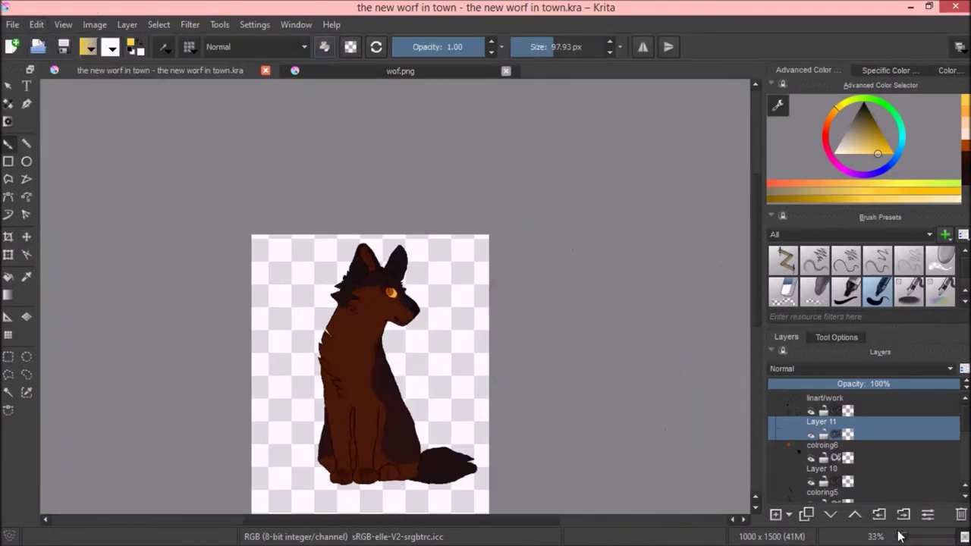
# - Place Layer 11 beneath colroing6 and erase a round hole through the iris on colroing6 with an eraser of about 6.6 px
pyautogui.press('+')
pyautogui.press('+')
pyautogui.press('+')
pyautogui.press('+')
pyautogui.press('+')
pyautogui.press('+')
pyautogui.press('+')
pyautogui.moveTo(246, 246); pyautogui.dragTo(241, 319)
pyautogui.hotkey('ctrl', 'z')
pyautogui.press('e')
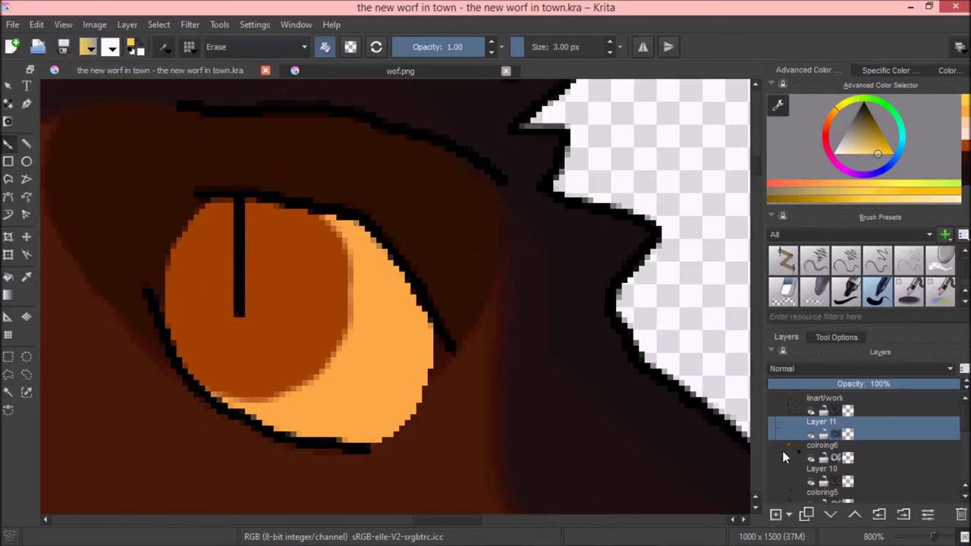
pyautogui.moveTo(250, 243); pyautogui.dragTo(228, 260)
pyautogui.click(61, 24)
pyautogui.press('Escape')
pyautogui.moveTo(277, 238); pyautogui.dragTo(213, 306)
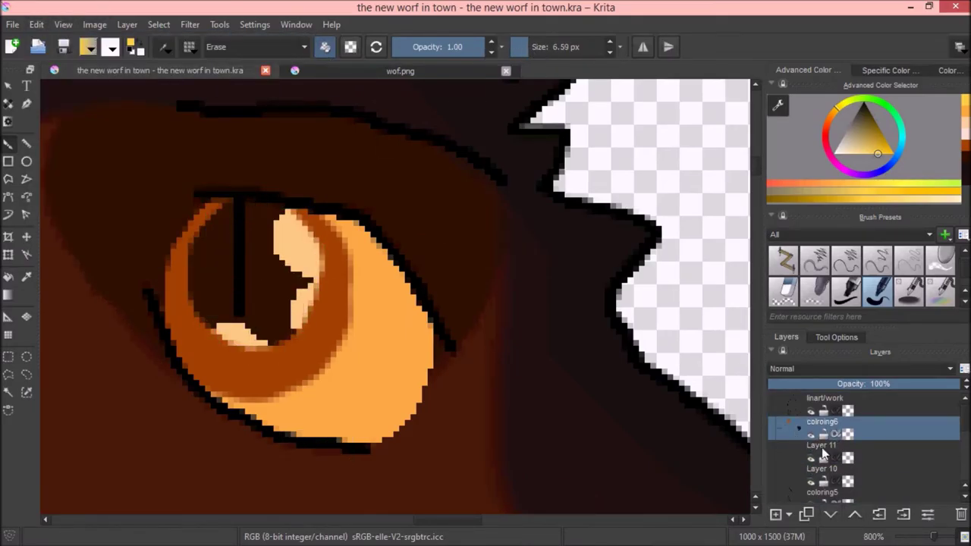
# - On Layer 11, paint yellow behind the round hole in the iris
pyautogui.click(822, 446)
pyautogui.press('e')
pyautogui.moveTo(227, 243); pyautogui.dragTo(258, 311)
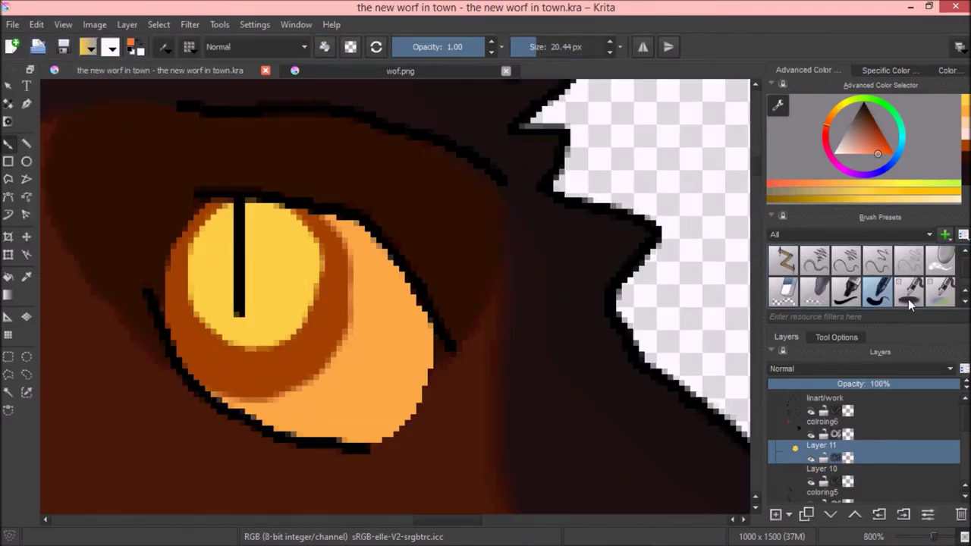
# - Choose the FX_blur_light brush preset and open the image ack.png alongside the drawing
pyautogui.click(911, 302)
pyautogui.click(13, 24)
pyautogui.click(32, 54)
pyautogui.scroll(-5, 648, 319)
pyautogui.doubleClick(590, 315)
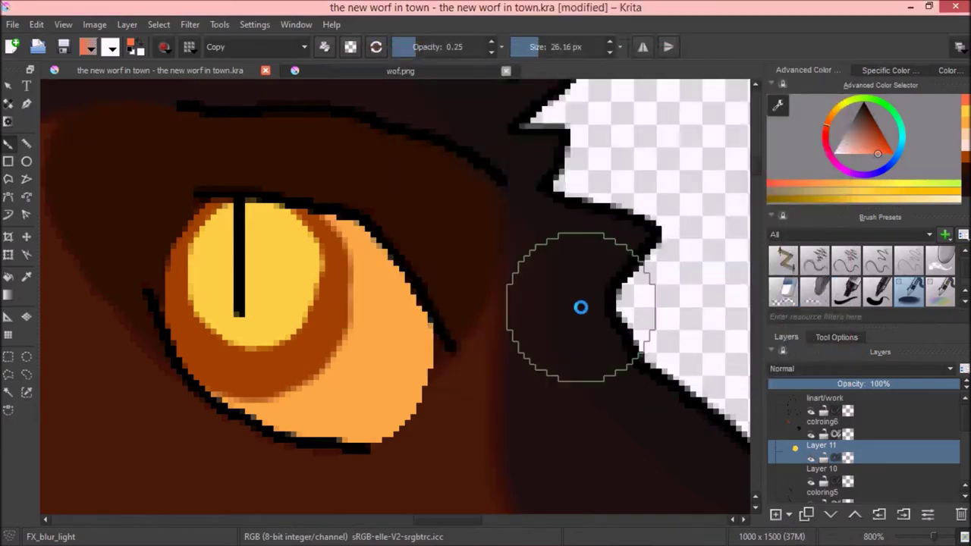
pyautogui.click(599, 304)
# - Copy the entire ack.png image and paste it into the wolf drawing as a new layer beneath Layer 11
pyautogui.hotkey('ctrl', 'a')
pyautogui.hotkey('ctrl', 'c')
pyautogui.click(144, 70)
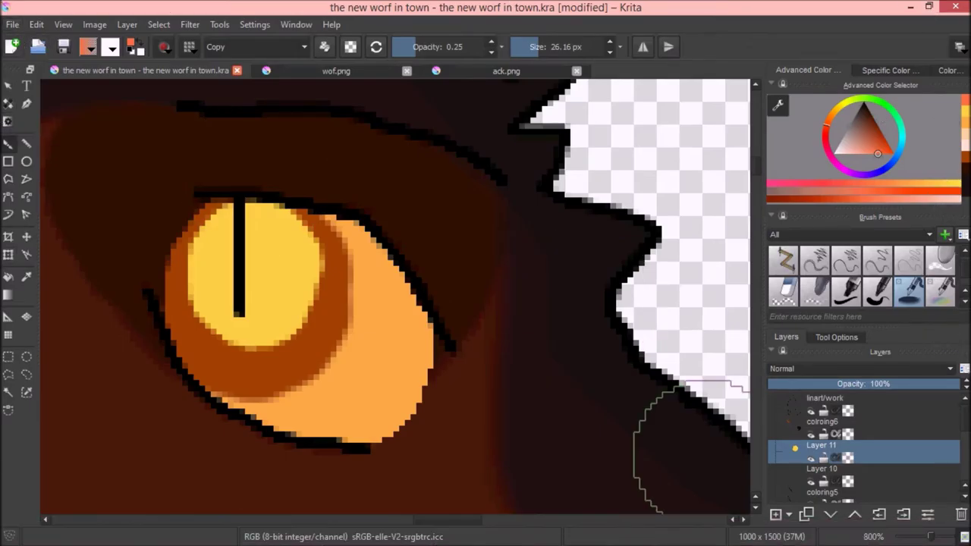
pyautogui.hotkey('ctrl', 'v')
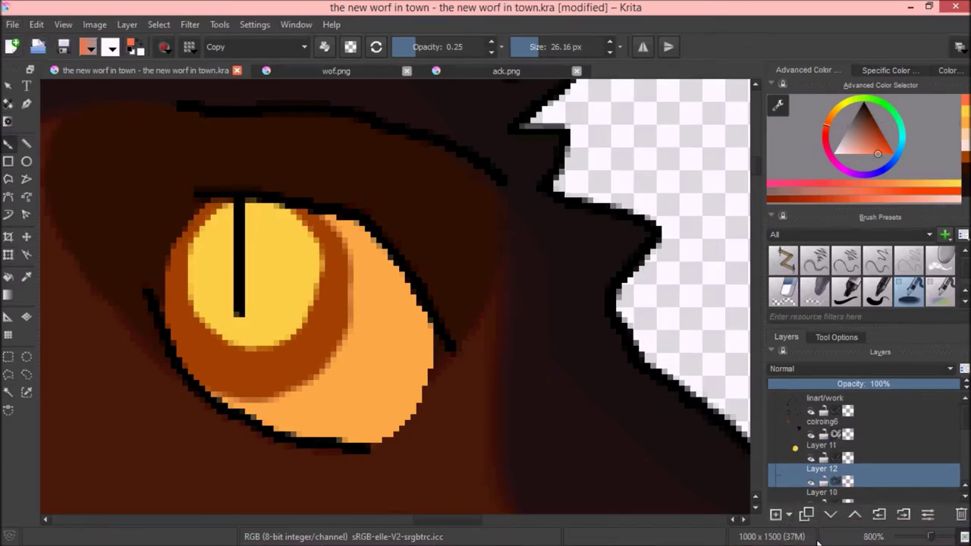
pyautogui.click(12, 24)
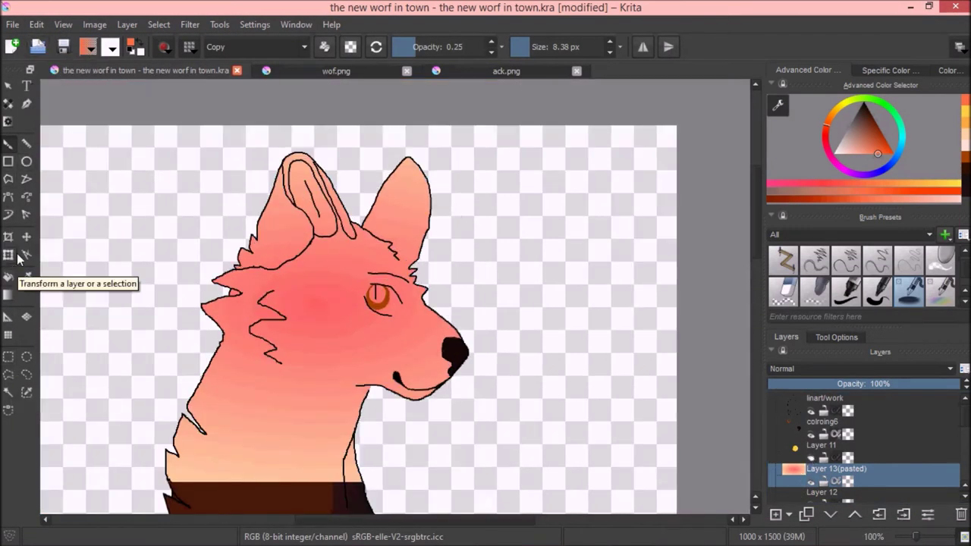
# - Scale the pasted pink and peach gradient down to a small square over the iris and apply the transform
pyautogui.click(20, 260)
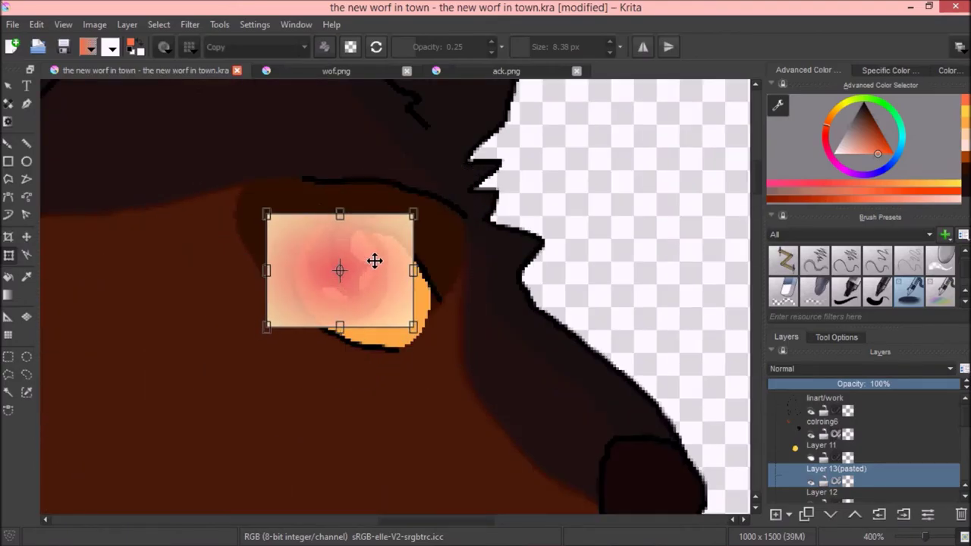
pyautogui.moveTo(267, 327); pyautogui.dragTo(292, 309)
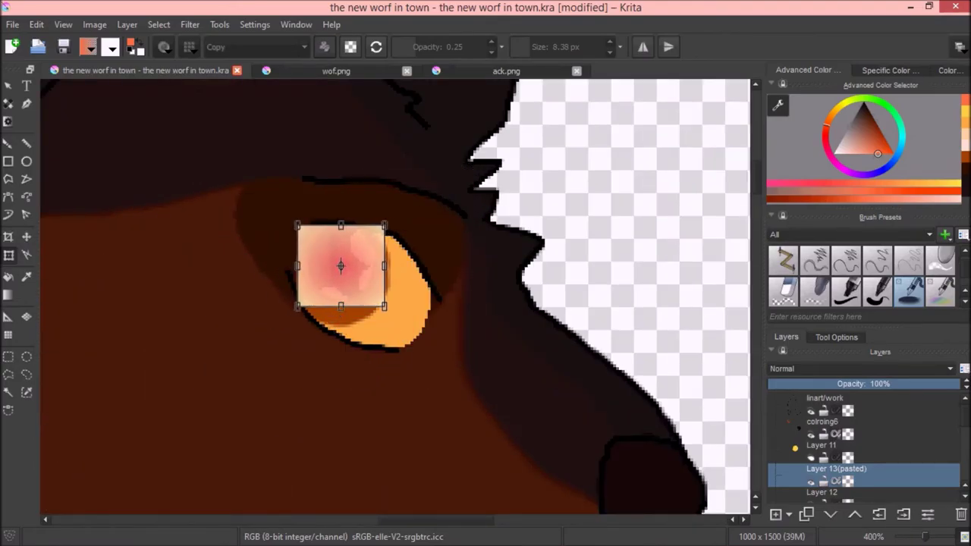
pyautogui.press('Return')
pyautogui.click(790, 454)
pyautogui.click(798, 472)
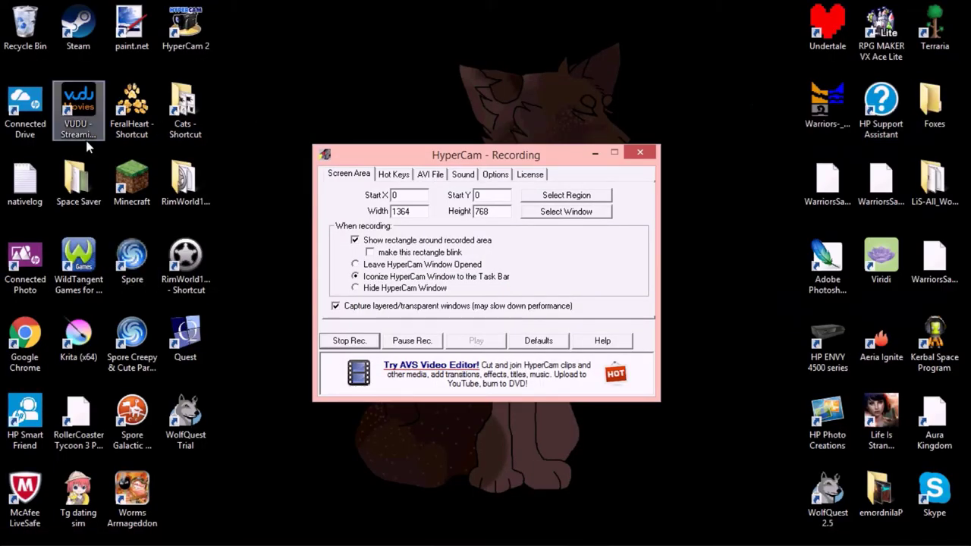
# - Restart Krita from the desktop and reopen the recent drawing "the new worf in town.kra"
pyautogui.click(84, 345)
pyautogui.doubleClick(84, 345)
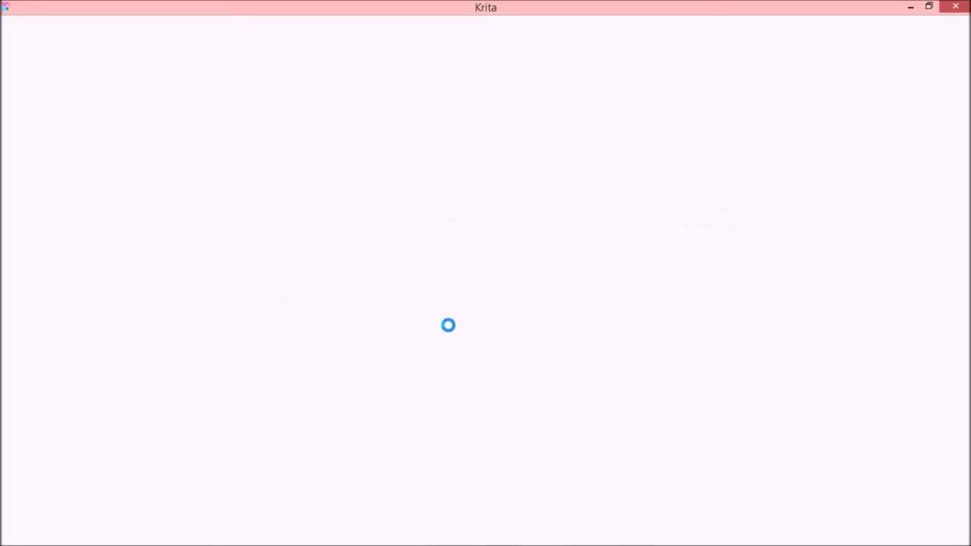
pyautogui.click(12, 24)
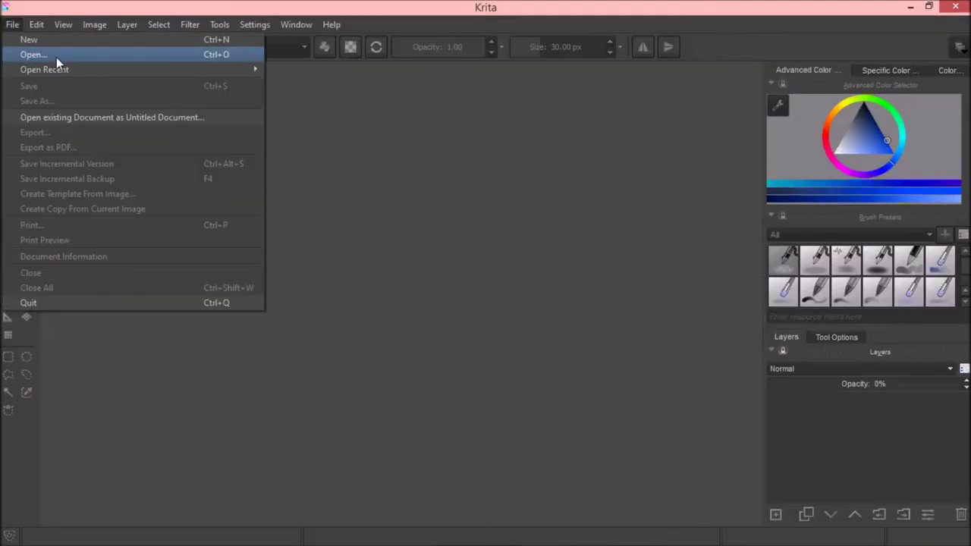
pyautogui.moveTo(45, 69)
pyautogui.click(326, 100)
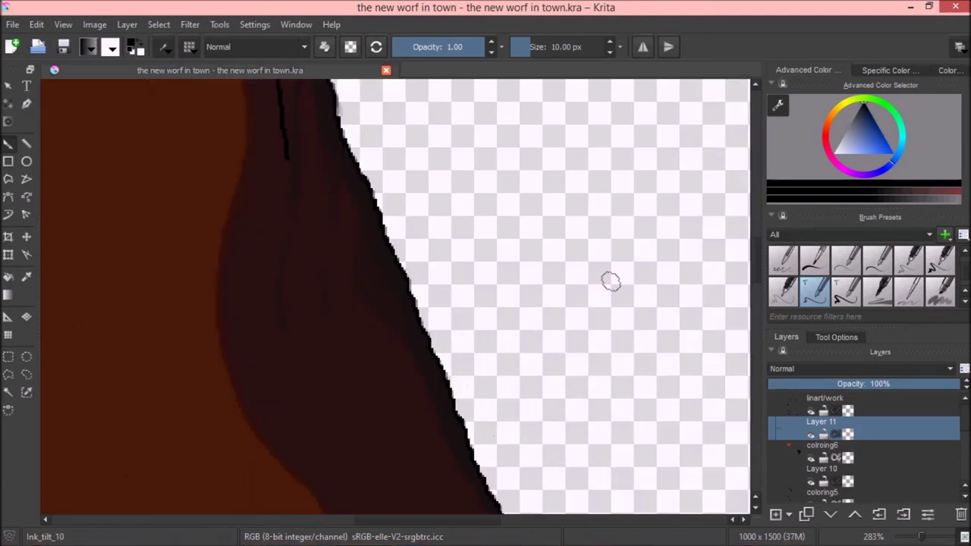
# - Try dotting black whisker spots across the muzzle on Layer 11 with a 6.81 px brush, and delete that layer
pyautogui.press('+')
pyautogui.press('+')
pyautogui.press('+')
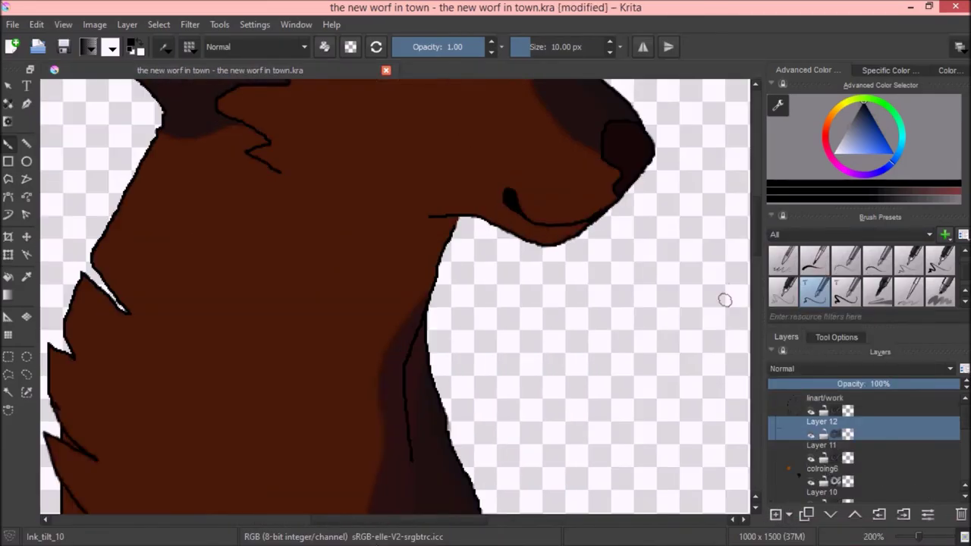
pyautogui.click(825, 398)
pyautogui.scroll(-1, 865, 273)
pyautogui.press('pagedown')
pyautogui.hotkey('alt', 'e')
pyautogui.click(525, 45)
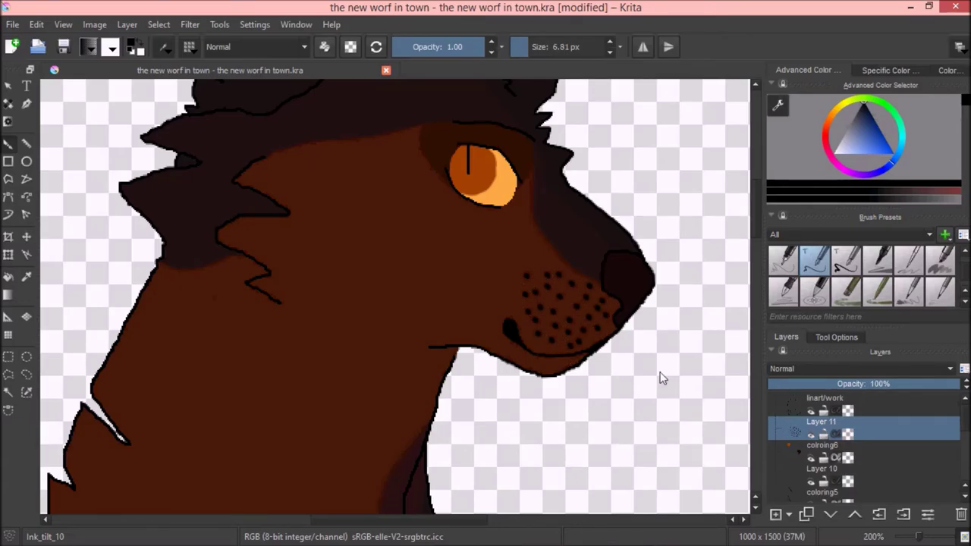
pyautogui.hotkey('shift', 'Delete')
# - On linart/work, paint a few black whisker dots on the muzzle and save the drawing
pyautogui.scroll(-5, 562, 330)
pyautogui.scroll(3, 562, 330)
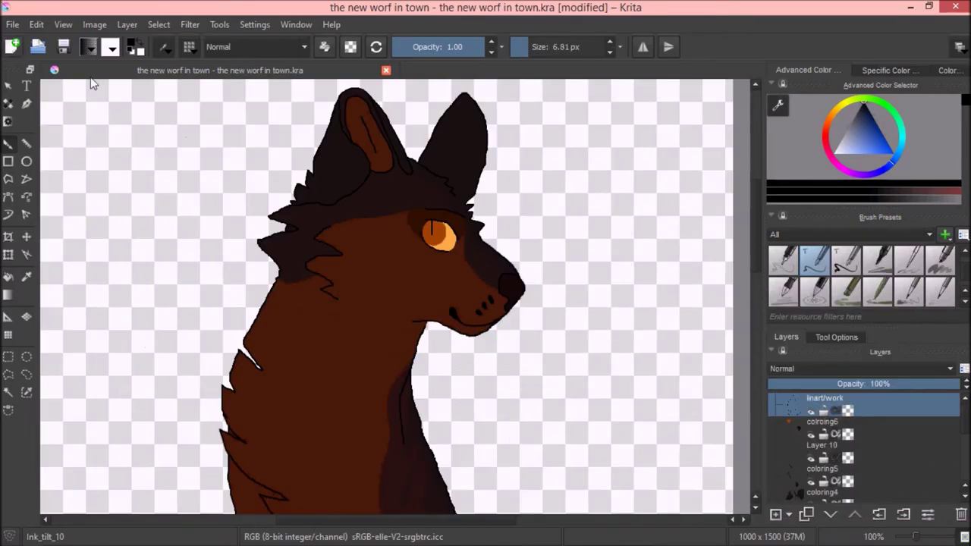
pyautogui.hotkey('ctrl', 's')
# - Hide the linework and marking layers so only the reddish-brown base on coloring is shown
pyautogui.scroll(-5, 753, 243)
pyautogui.scroll(5, 466, 282)
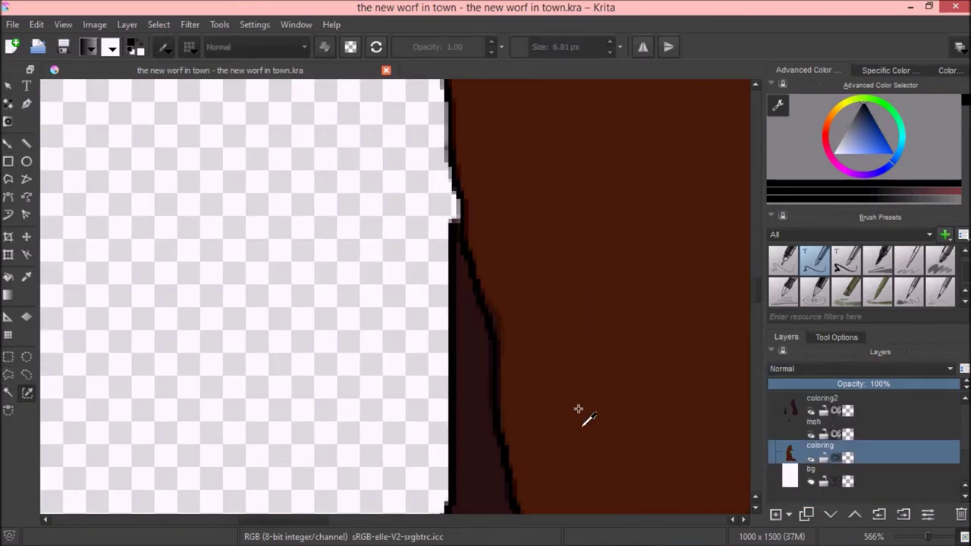
pyautogui.scroll(5, 570, 387)
pyautogui.click(8, 393)
pyautogui.click(812, 450)
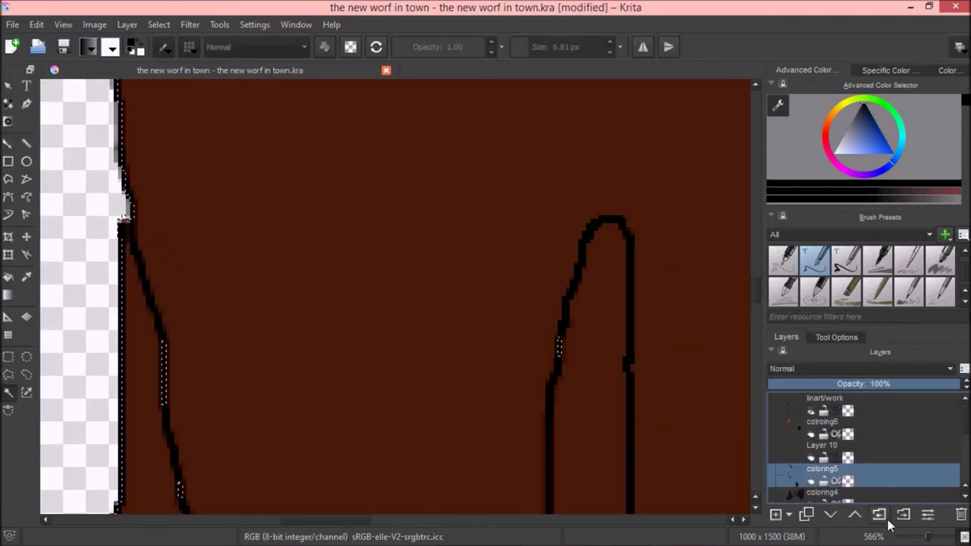
pyautogui.scroll(-6, 379, 303)
pyautogui.click(8, 141)
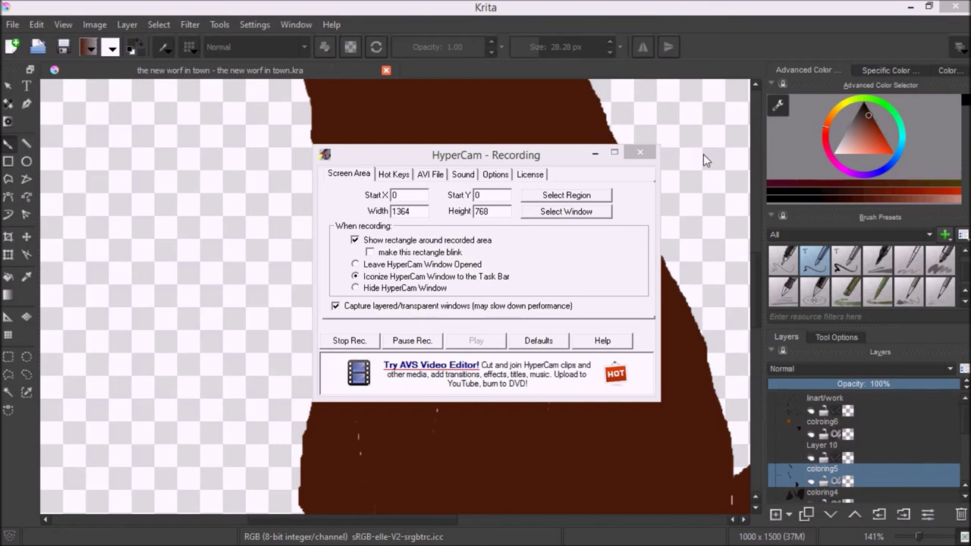
# - On the coloring layer, fill the remaining gaps in the reddish-brown base with the Fill_circle brush at 50 px
pyautogui.scroll(-3, 865, 448)
pyautogui.click(791, 449)
pyautogui.scroll(-3, 393, 379)
pyautogui.press('/')
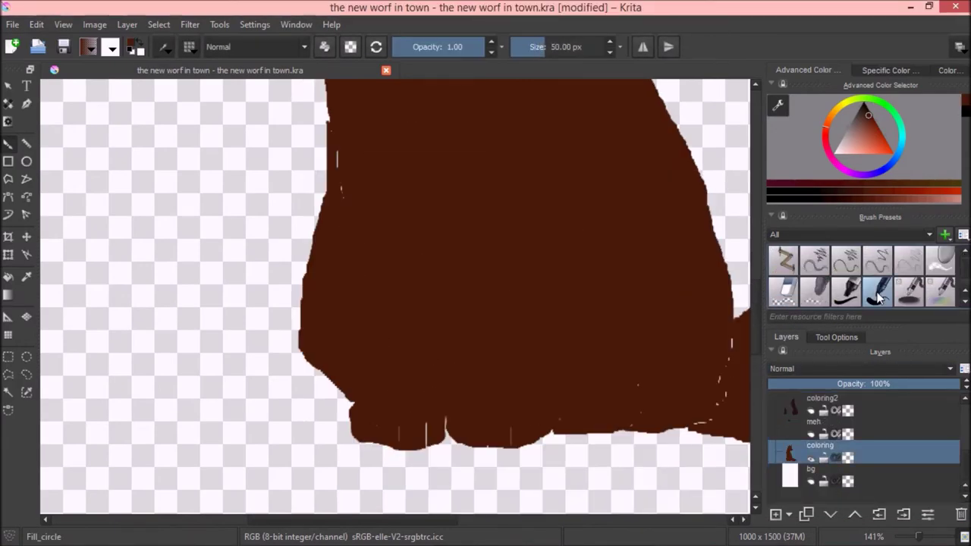
pyautogui.click(486, 520)
pyautogui.scroll(10, 403, 501)
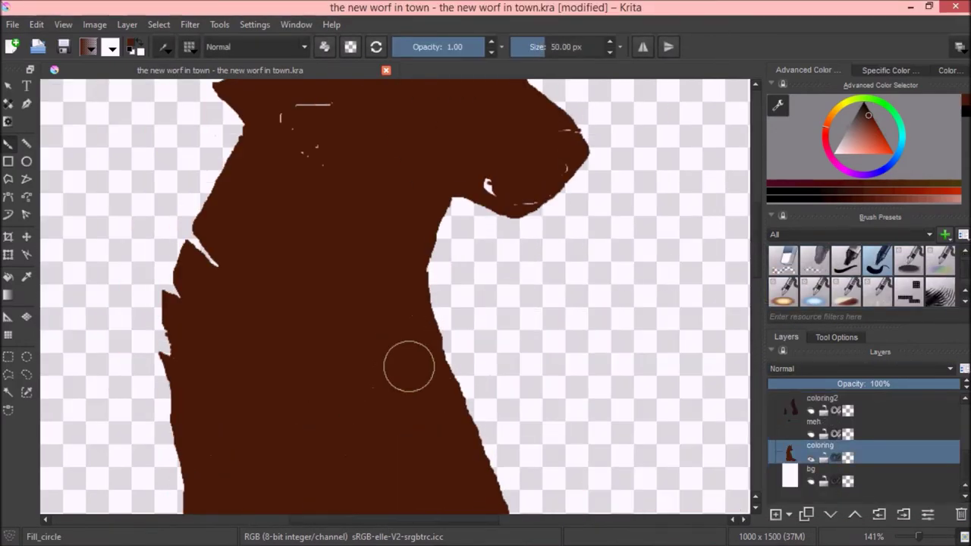
# - Select the wolf's whole reddish-brown silhouette on coloring as one contiguous area
pyautogui.click(8, 393)
pyautogui.click(455, 341)
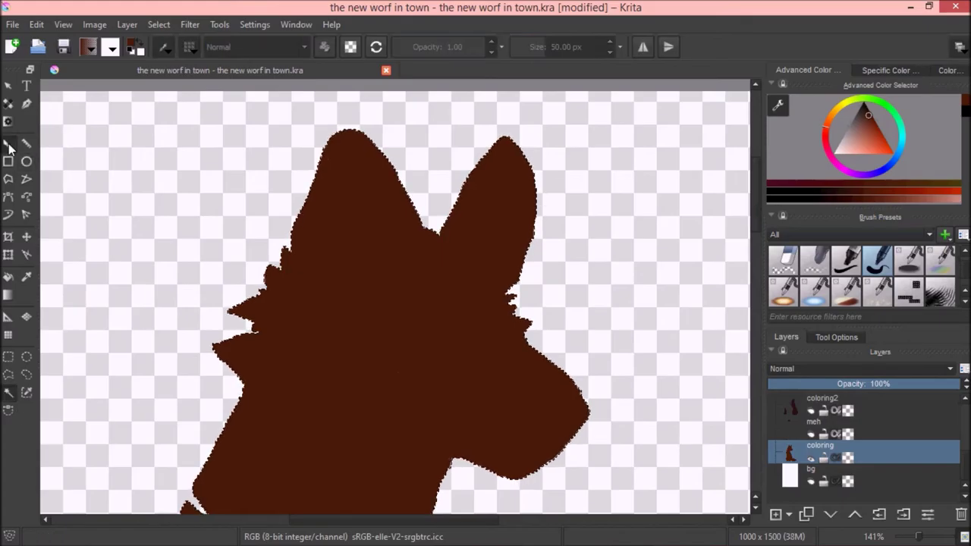
pyautogui.press('-')
pyautogui.press('-')
pyautogui.press('-')
# - Make the hidden linework, eye and marking layers visible again, undoing the layer merge made along the way
pyautogui.scroll(1, 880, 486)
pyautogui.scroll(3, 939, 441)
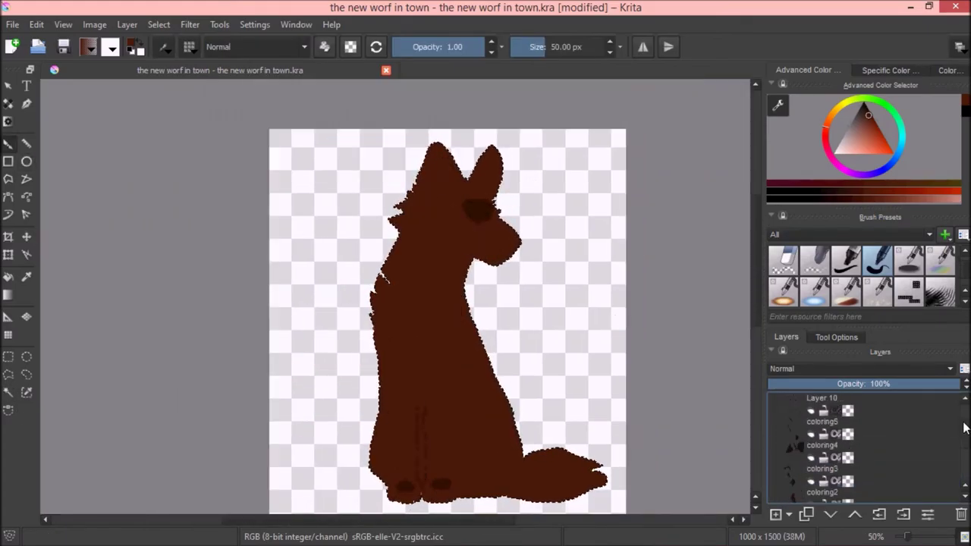
pyautogui.scroll(-1, 964, 433)
pyautogui.click(793, 446)
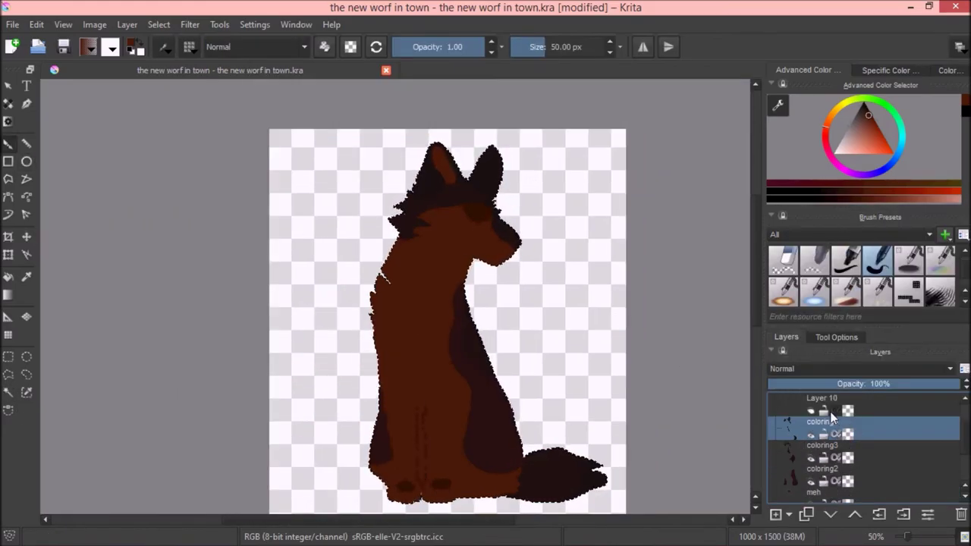
pyautogui.hotkey('ctrl', 'z')
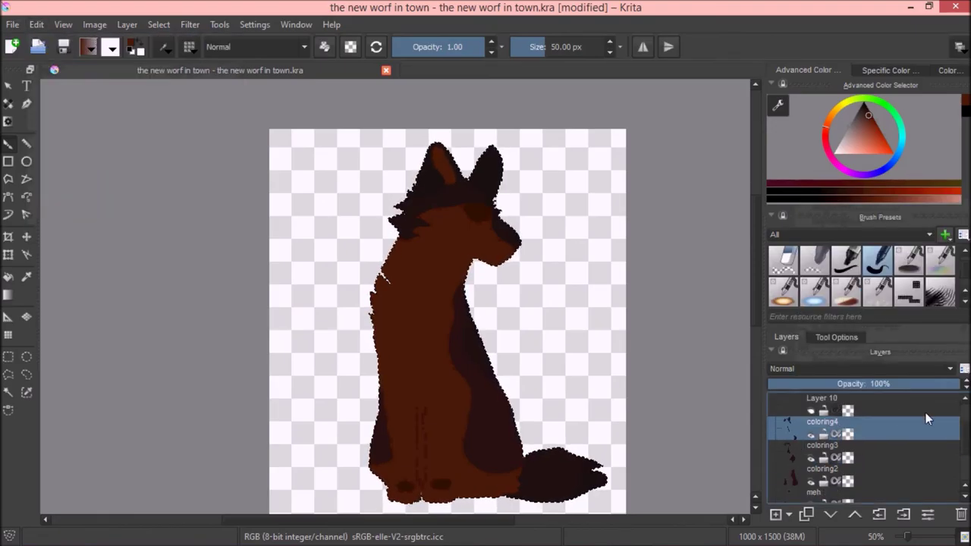
pyautogui.moveTo(964, 404); pyautogui.dragTo(964, 448)
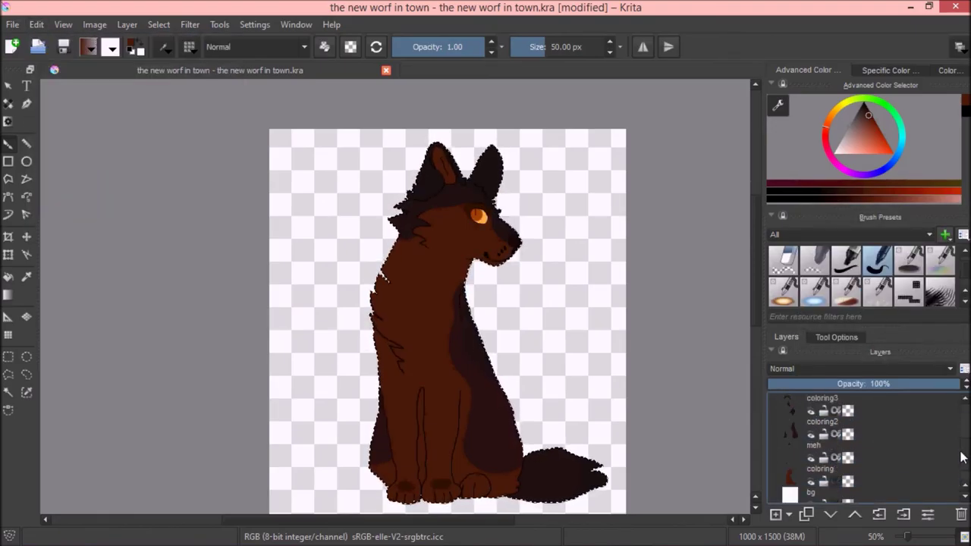
pyautogui.scroll(5, 812, 414)
# - Grow the selection around the wolf three times to leave a margin outside its outline
pyautogui.click(158, 25)
pyautogui.click(197, 220)
pyautogui.press('Return')
pyautogui.click(158, 24)
pyautogui.click(197, 220)
pyautogui.press('Return')
pyautogui.click(158, 24)
pyautogui.click(197, 220)
pyautogui.press('Return')
# - Trim the image to the grown selection and deselect it
pyautogui.click(94, 25)
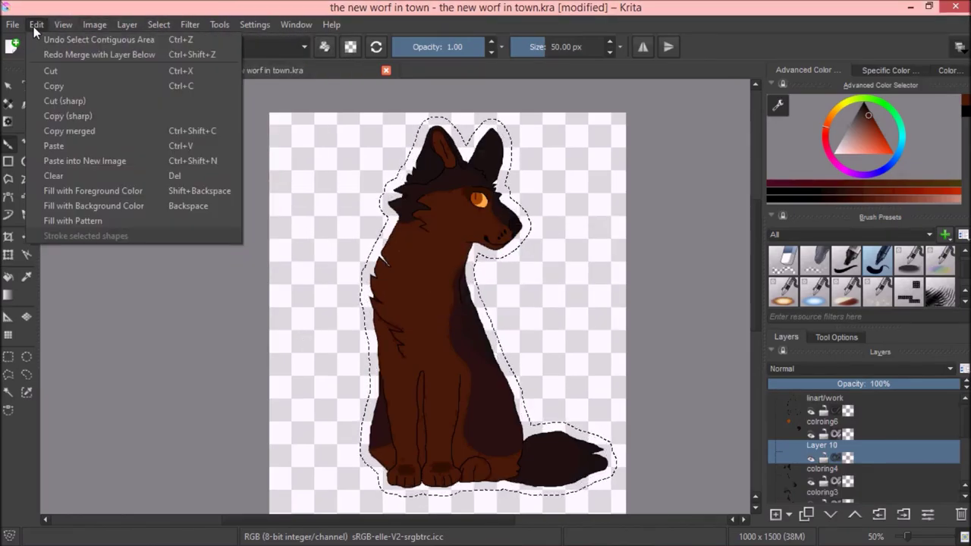
pyautogui.click(131, 116)
pyautogui.click(159, 25)
pyautogui.click(166, 57)
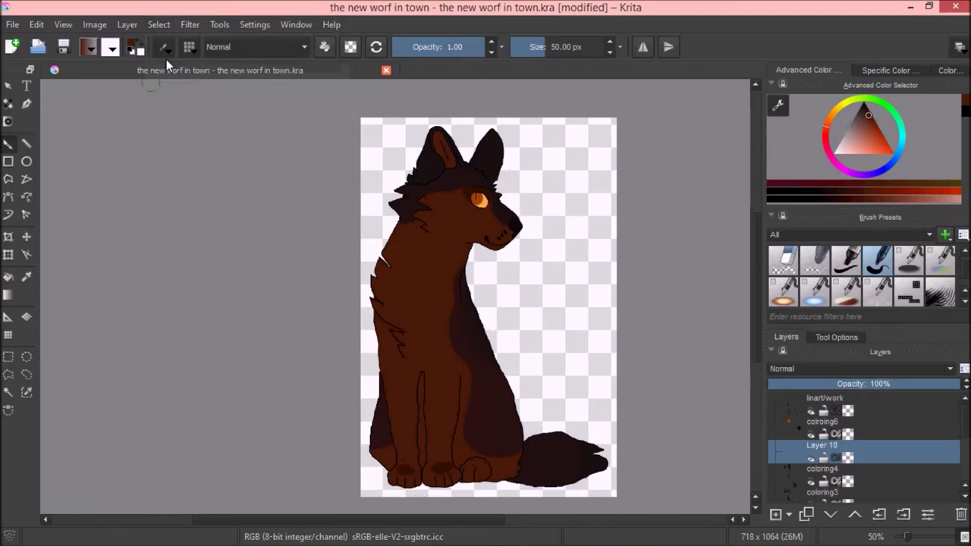
# - Save the trimmed wolf as a PNG image in the "wolf idk the name yet" folder
pyautogui.click(12, 24)
pyautogui.click(33, 141)
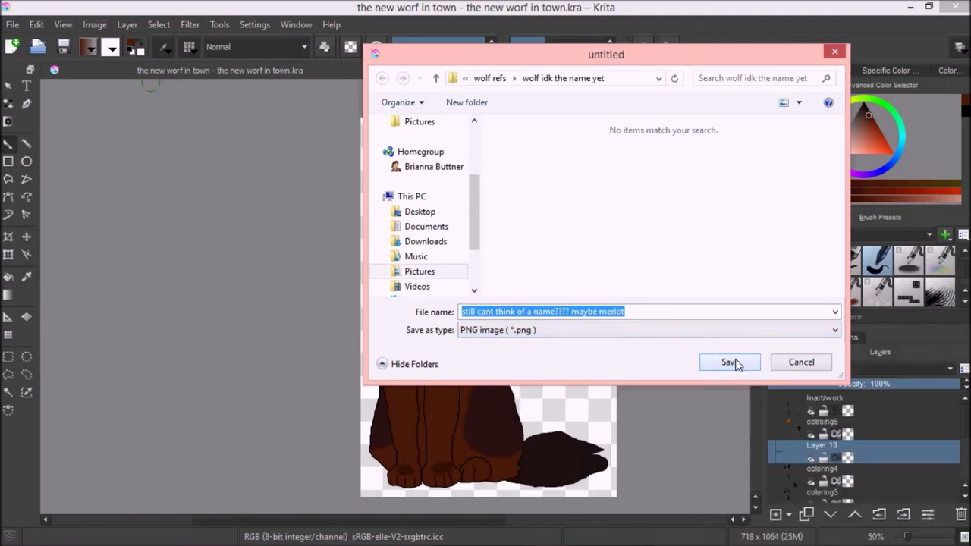
pyautogui.press('Return')
pyautogui.click(496, 284)
pyautogui.click(12, 25)
pyautogui.click(33, 135)
pyautogui.press('Return')
pyautogui.press('Return')
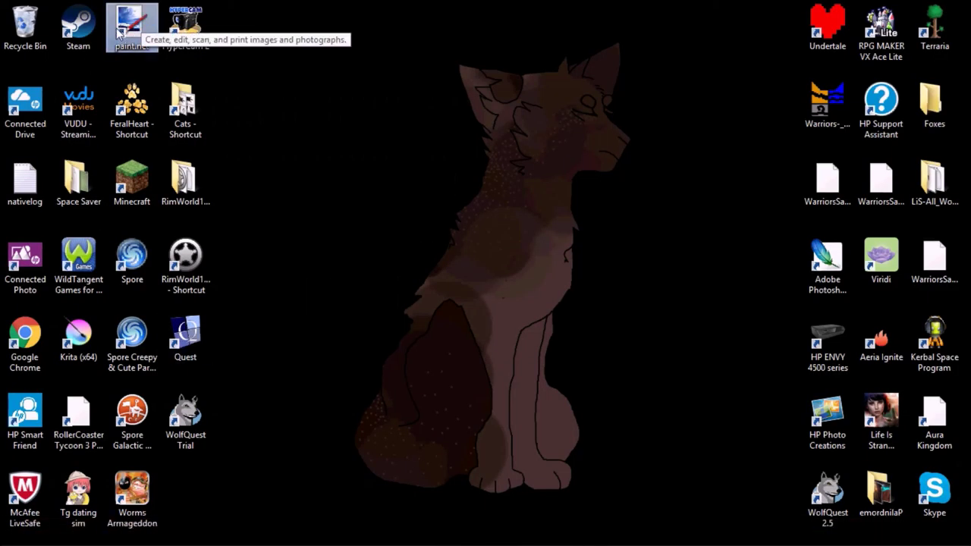
# - Start paint.net from the desktop and open the wolf image mmsaaws.png
pyautogui.doubleClick(119, 31)
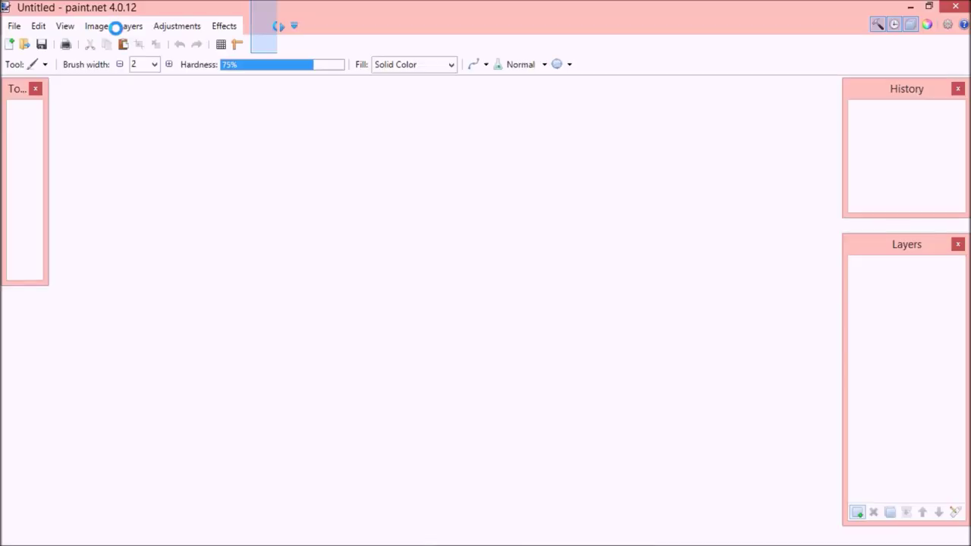
pyautogui.hotkey('ctrl', 'o')
pyautogui.doubleClick(194, 188)
# - Try Auto-Level on the wolf image, undo it, and preview Red Eye Removal with strength 1
pyautogui.click(177, 26)
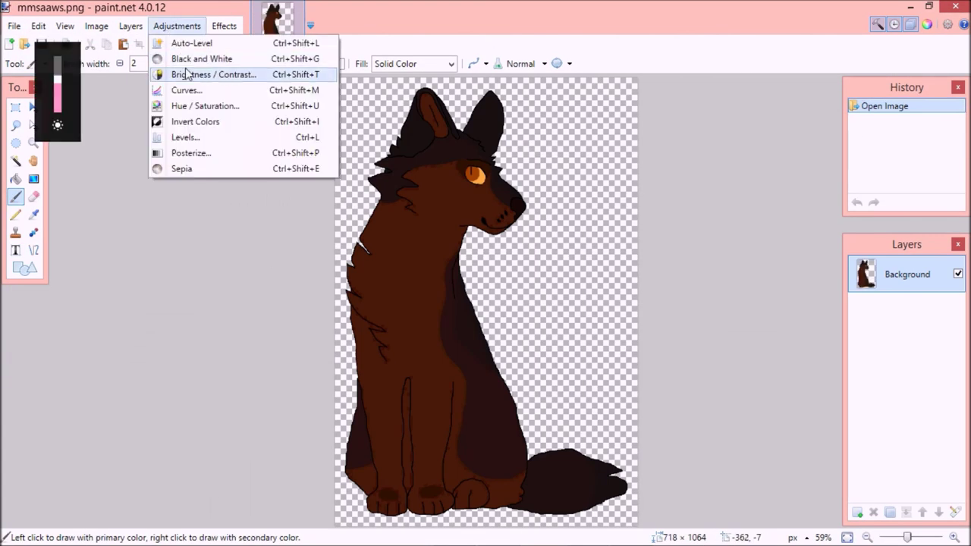
pyautogui.click(189, 41)
pyautogui.hotkey('ctrl', 'z')
pyautogui.click(224, 26)
pyautogui.click(323, 133)
pyautogui.moveTo(456, 222); pyautogui.dragTo(658, 225)
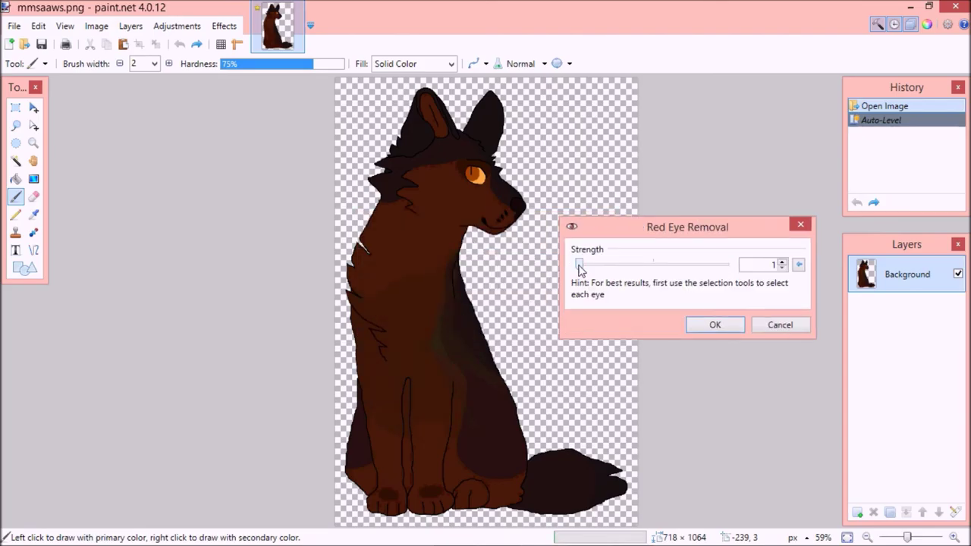
pyautogui.press('Escape')
# - Try inverting the wolf image's colours and undo the inversion
pyautogui.hotkey('ctrl', 'shift', 'i')
pyautogui.hotkey('alt', 'Tab')
pyautogui.hotkey('alt', 'Tab')
pyautogui.hotkey('ctrl', 'z')
# - Preview several effects on the wolf image, cancelling each one
pyautogui.click(177, 26)
pyautogui.click(224, 26)
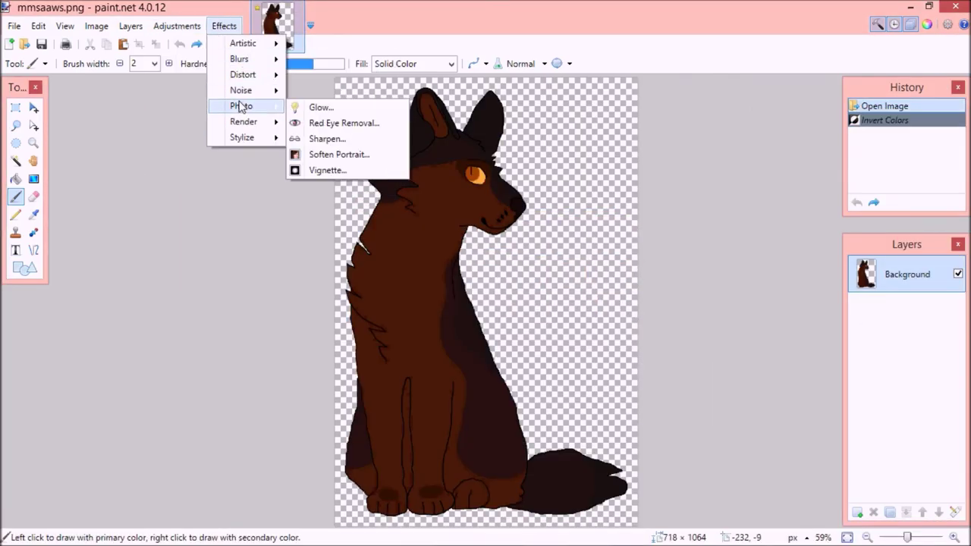
pyautogui.click(311, 59)
pyautogui.click(618, 393)
pyautogui.click(223, 26)
pyautogui.click(311, 43)
pyautogui.click(579, 323)
pyautogui.click(224, 25)
pyautogui.moveTo(254, 42)
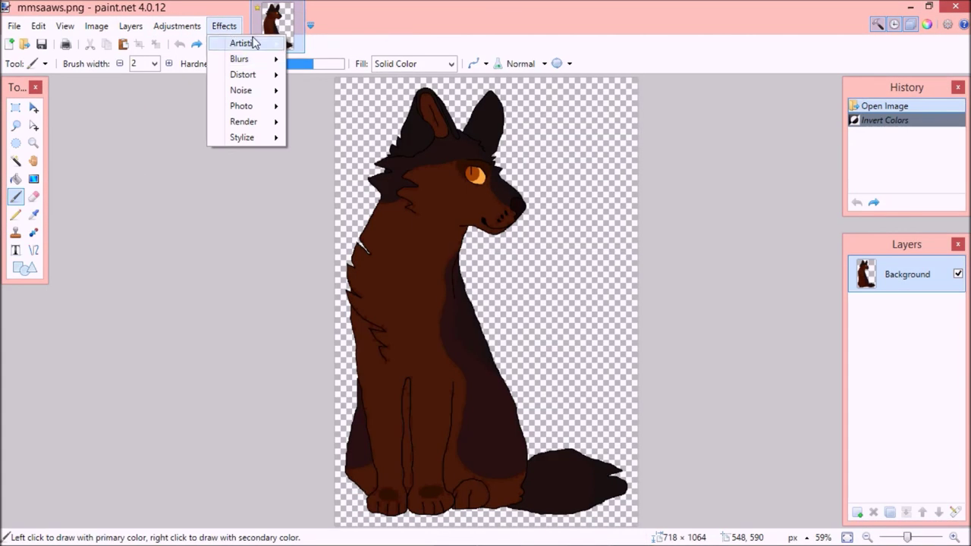
pyautogui.click(312, 59)
pyautogui.click(748, 382)
# - Preview Oil Painting with brush size 3 and coarseness 50, and Pencil Sketch, cancelling both
pyautogui.scroll(5, 269, 167)
pyautogui.click(224, 25)
pyautogui.click(311, 59)
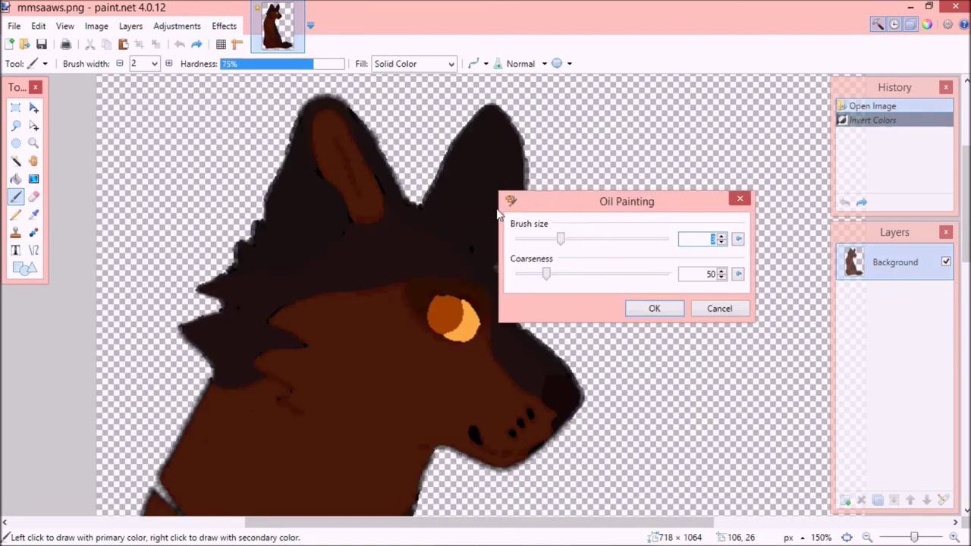
pyautogui.click(742, 308)
pyautogui.click(224, 26)
pyautogui.click(312, 75)
pyautogui.click(741, 339)
pyautogui.scroll(-5, 455, 303)
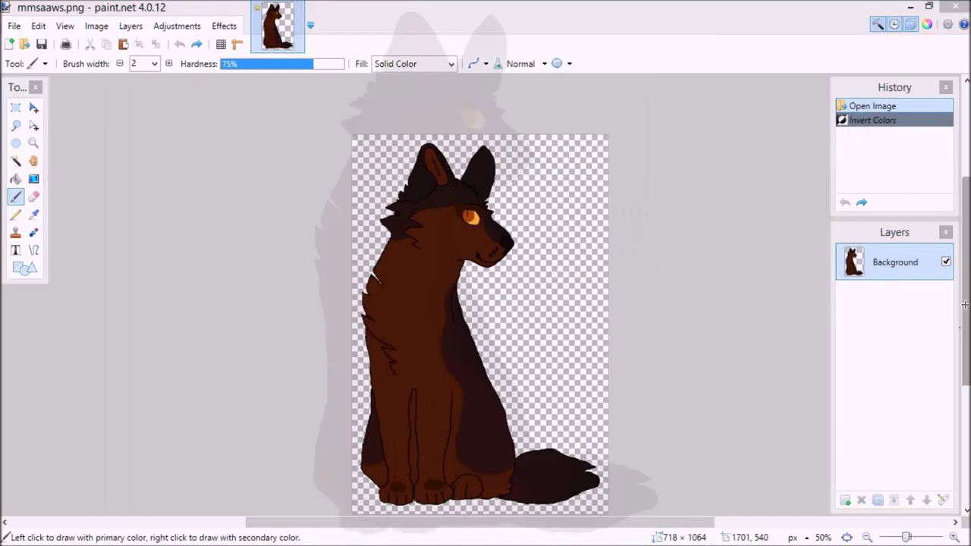
# - Preview Pencil Sketch on the wolf with pencil tip size 20 and range -1, and cancel it
pyautogui.click(223, 26)
pyautogui.moveTo(224, 62)
pyautogui.moveTo(243, 43)
pyautogui.click(312, 75)
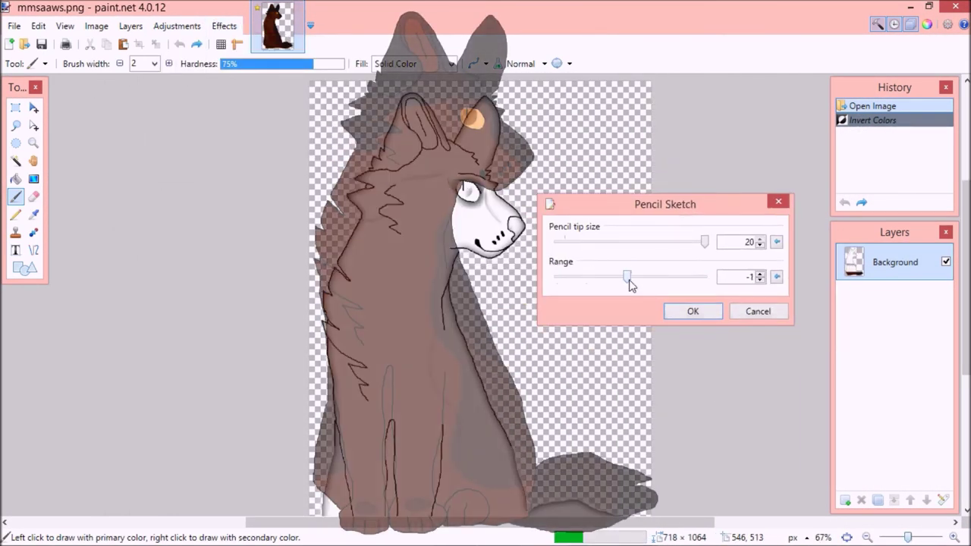
pyautogui.click(747, 308)
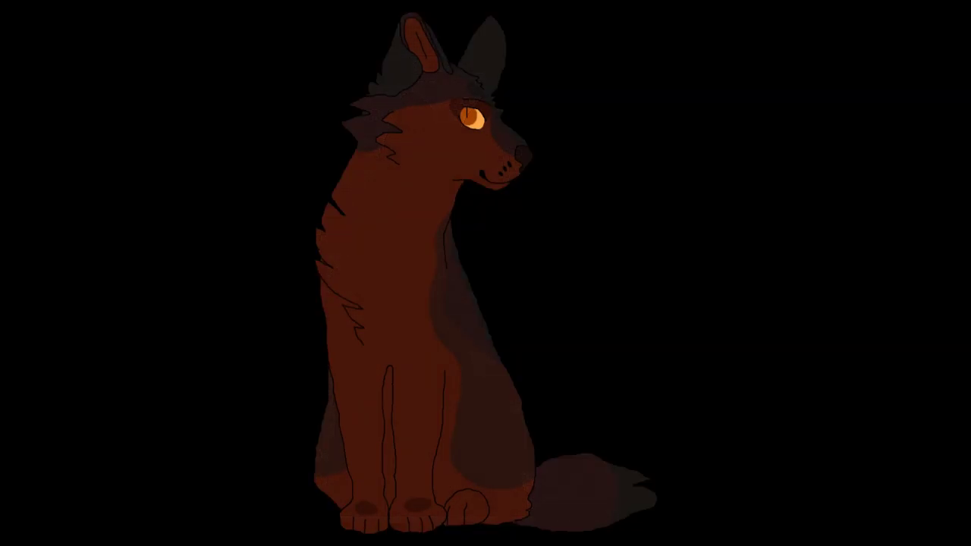